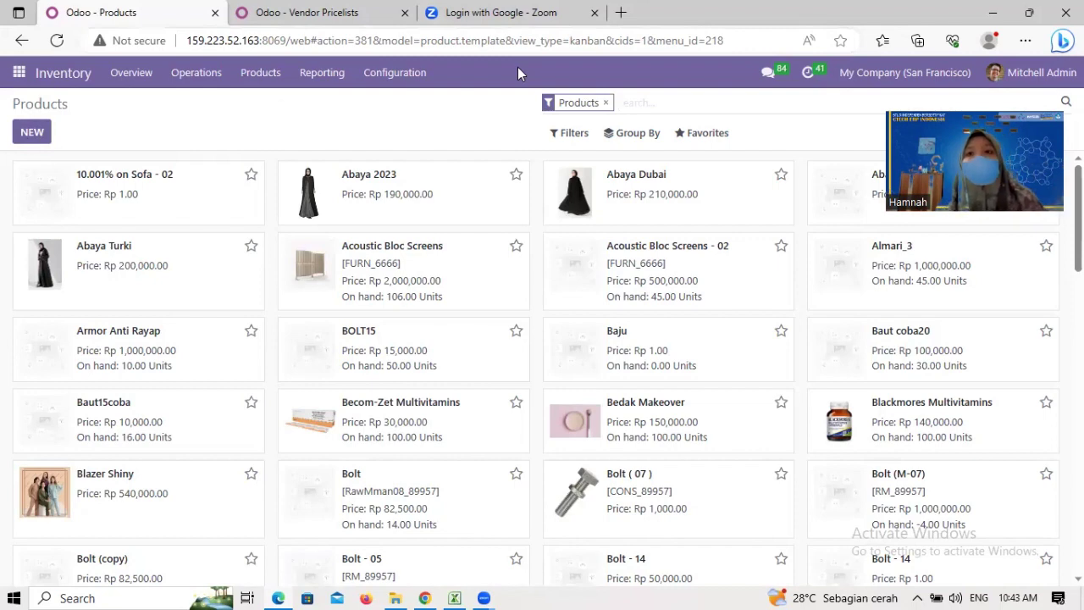
left_click(701, 136)
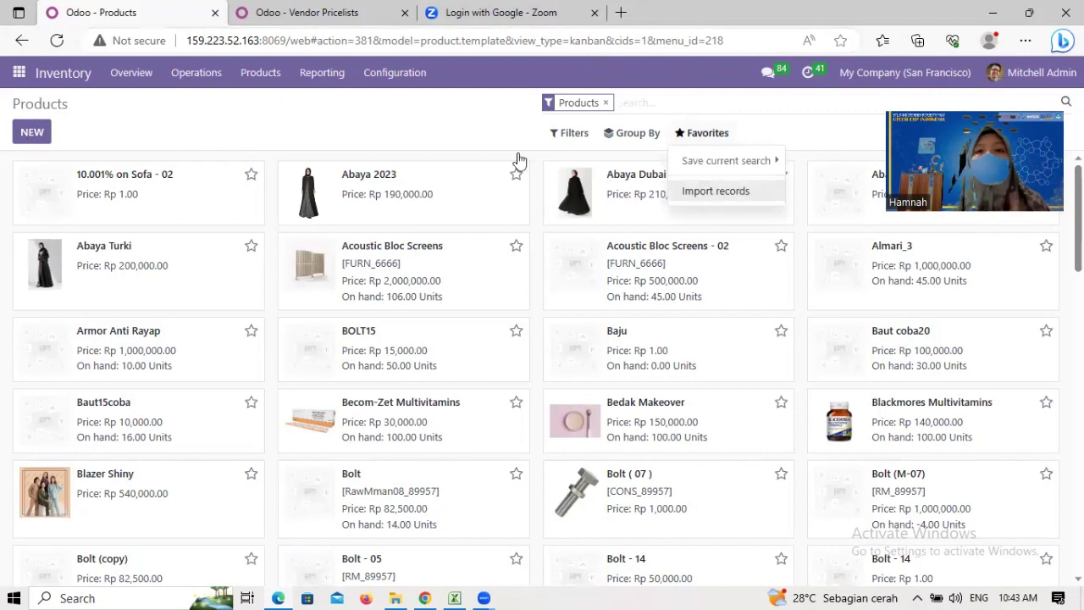
left_click(305, 127)
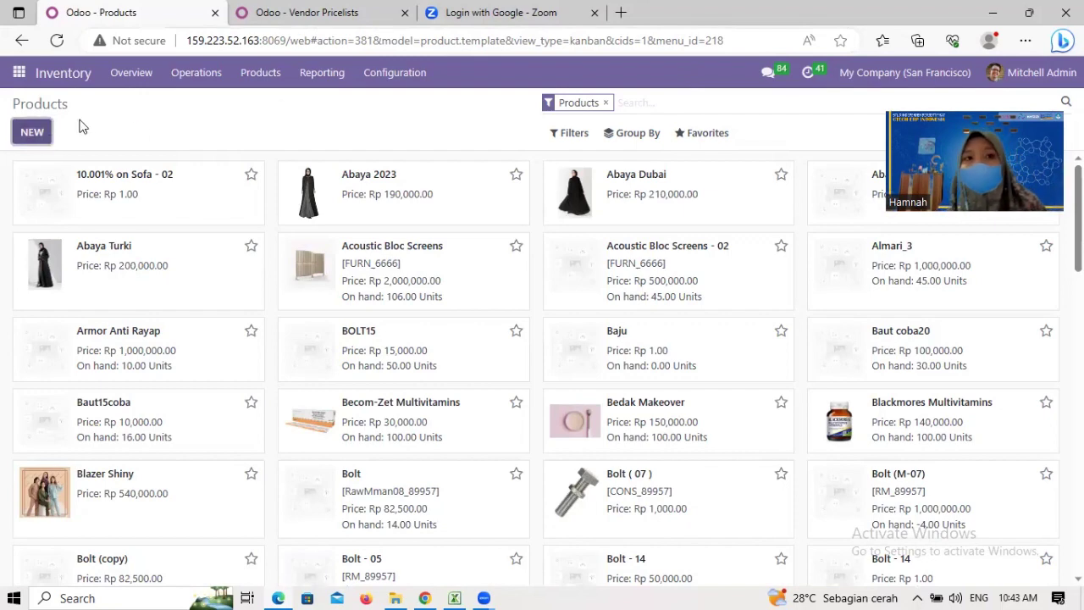
Create a new product named "Lampu tipe A" and set its product type to Storable Product
left_click(31, 135)
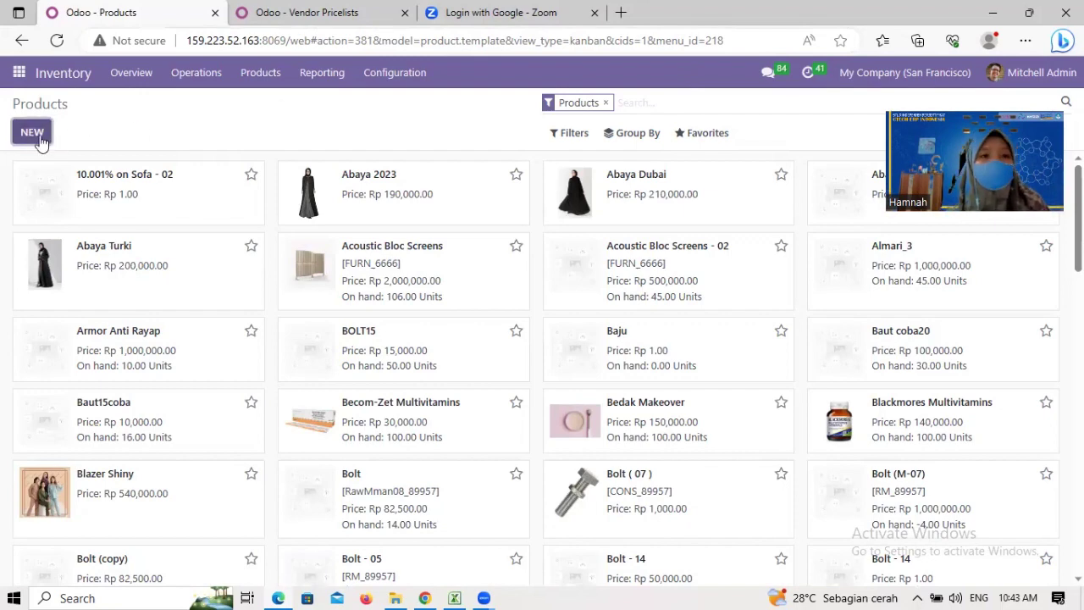
left_click(37, 138)
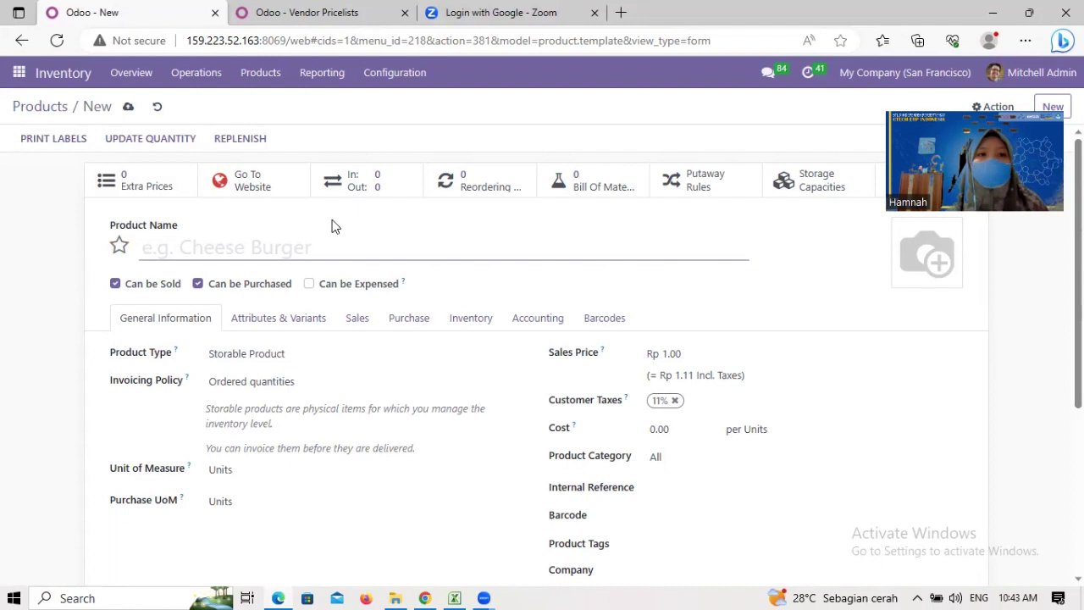
left_click(240, 243)
type("Lamp")
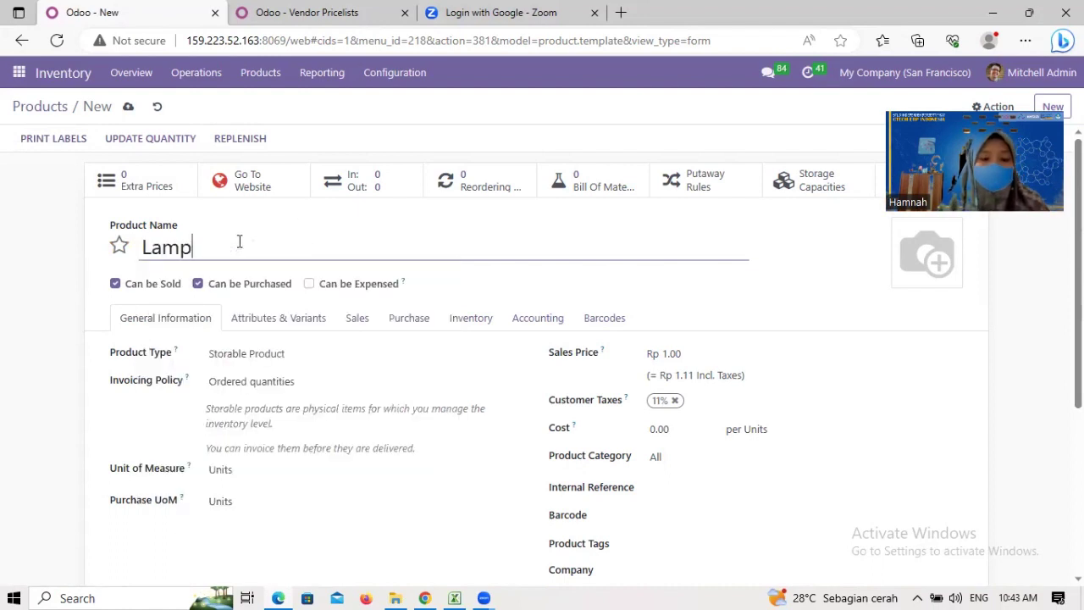
type("u")
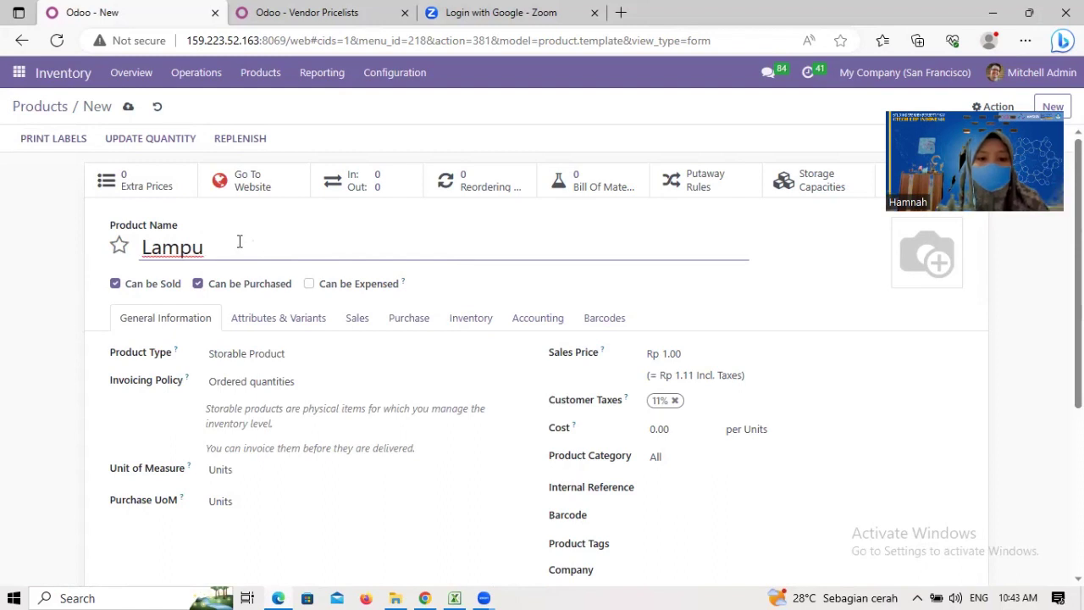
type(" y")
key("BackSpace")
type("ti")
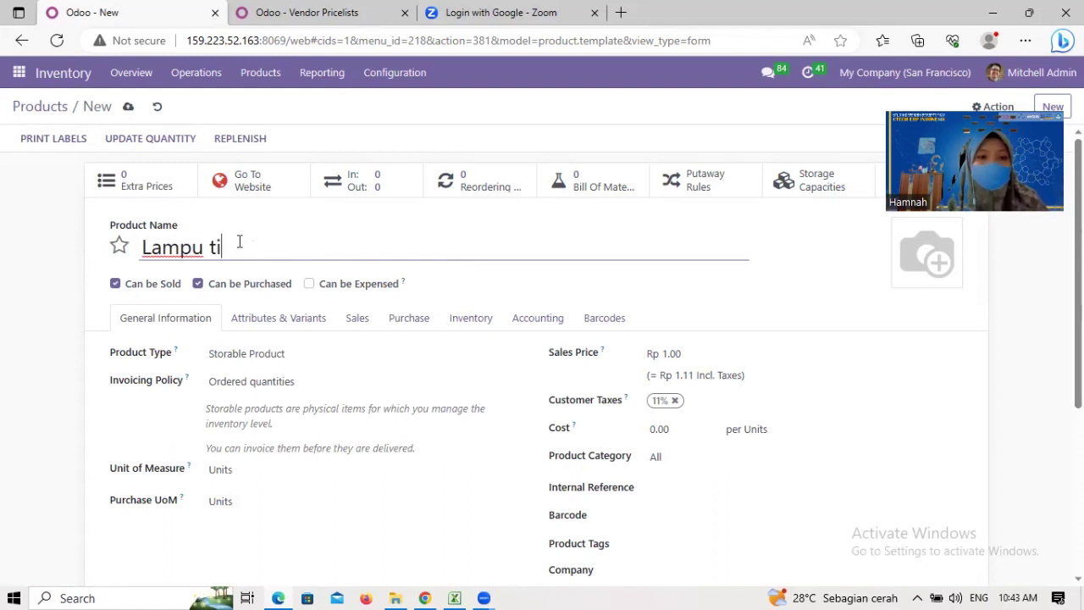
type("pe A")
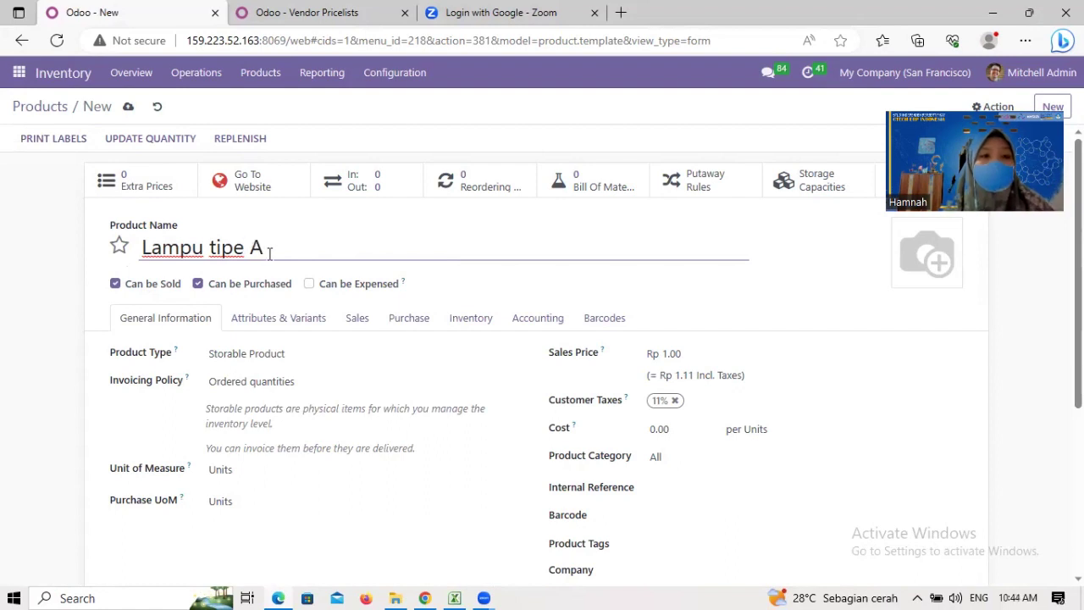
left_click(65, 268)
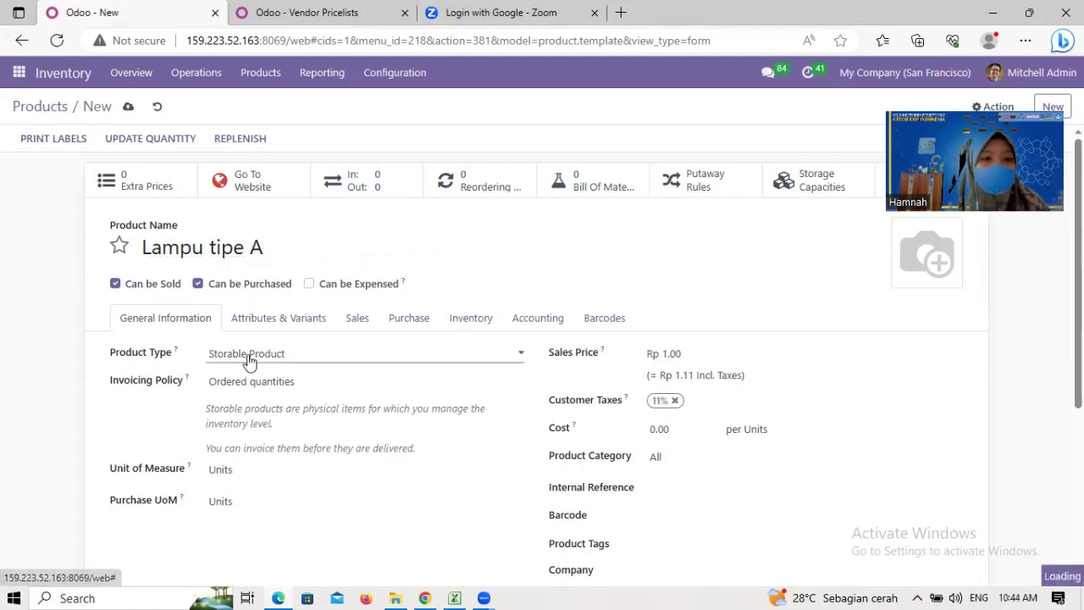
left_click(248, 354)
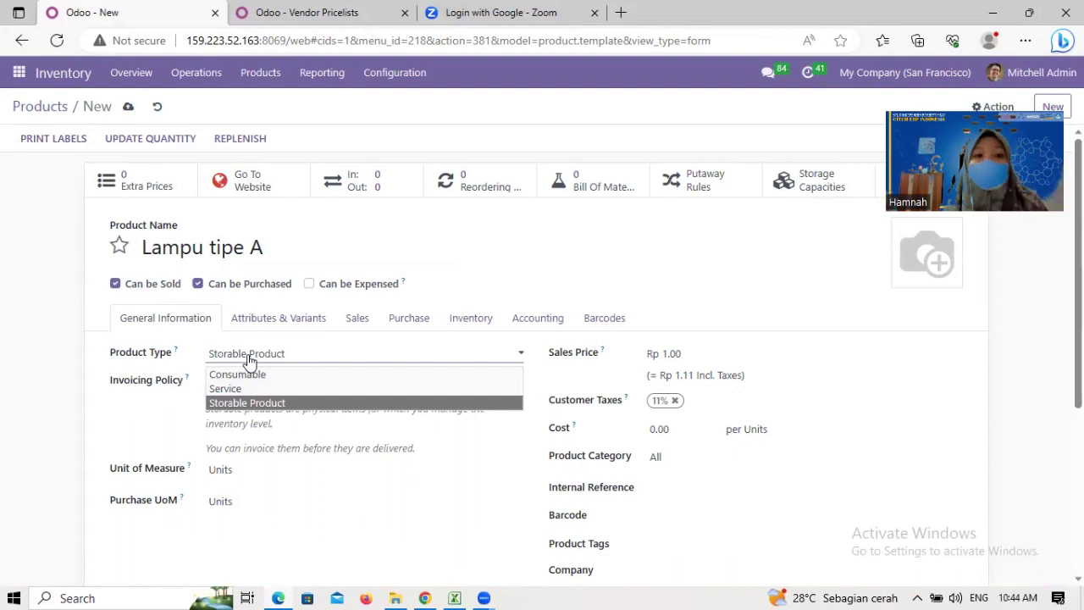
left_click(241, 401)
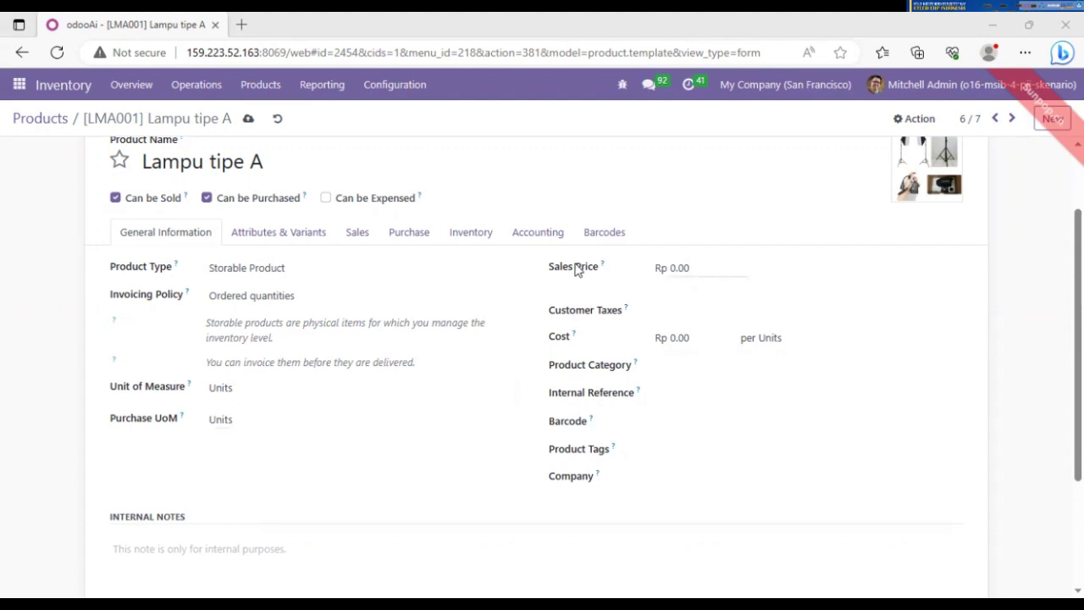
Set the product's sales price to Rp 70,000 and its customer tax to 11%
left_click(674, 267)
type("7000")
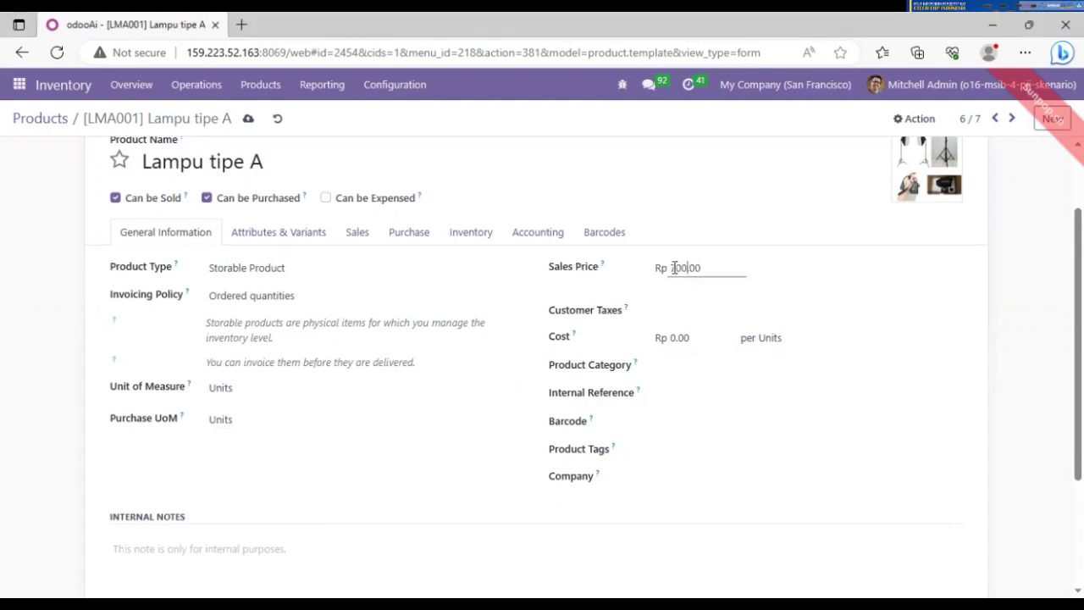
left_click(694, 287)
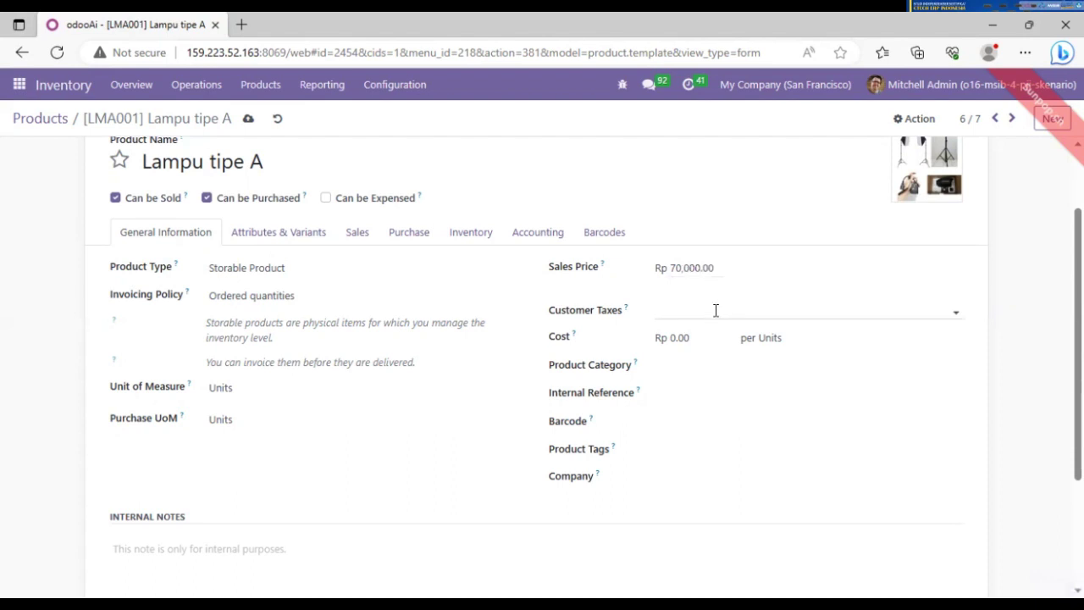
left_click(718, 309)
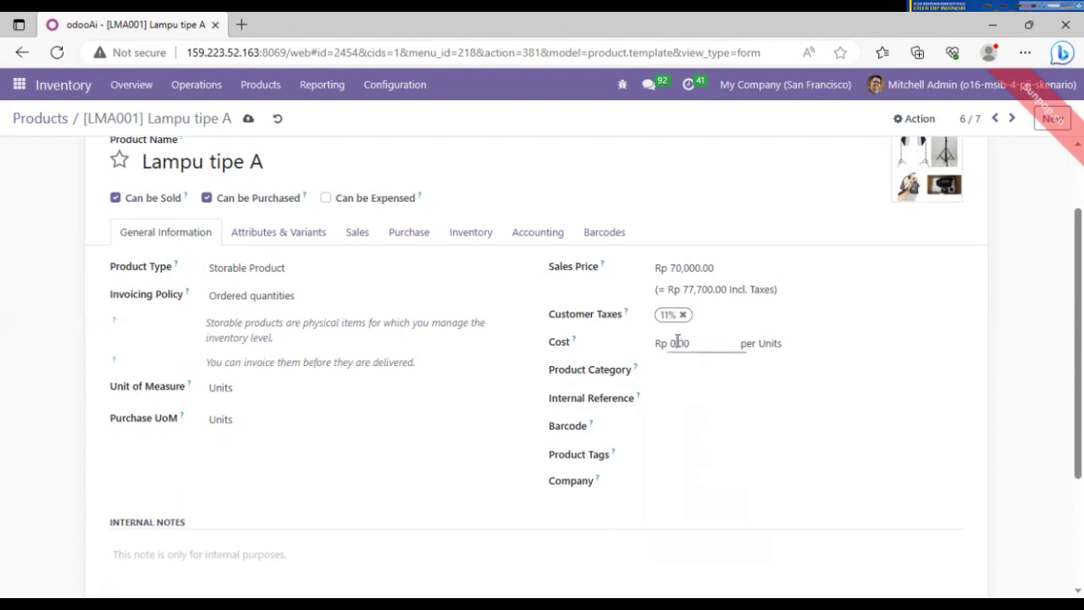
Set the product's cost to Rp 60,000 and its product category to All
left_click(677, 342)
key("BackSpace")
type("60000")
left_click(704, 378)
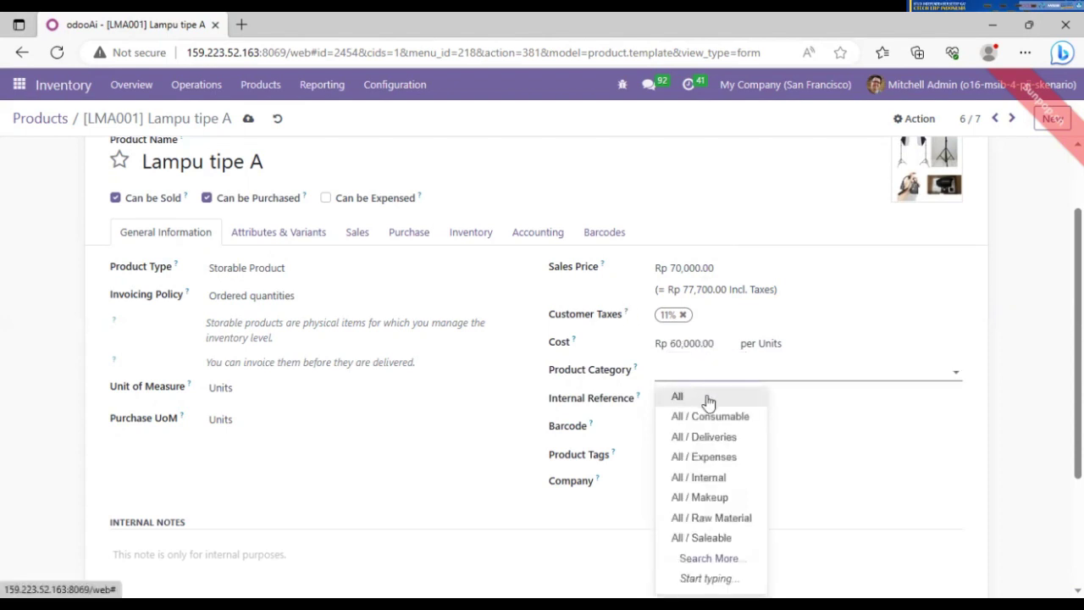
left_click(713, 396)
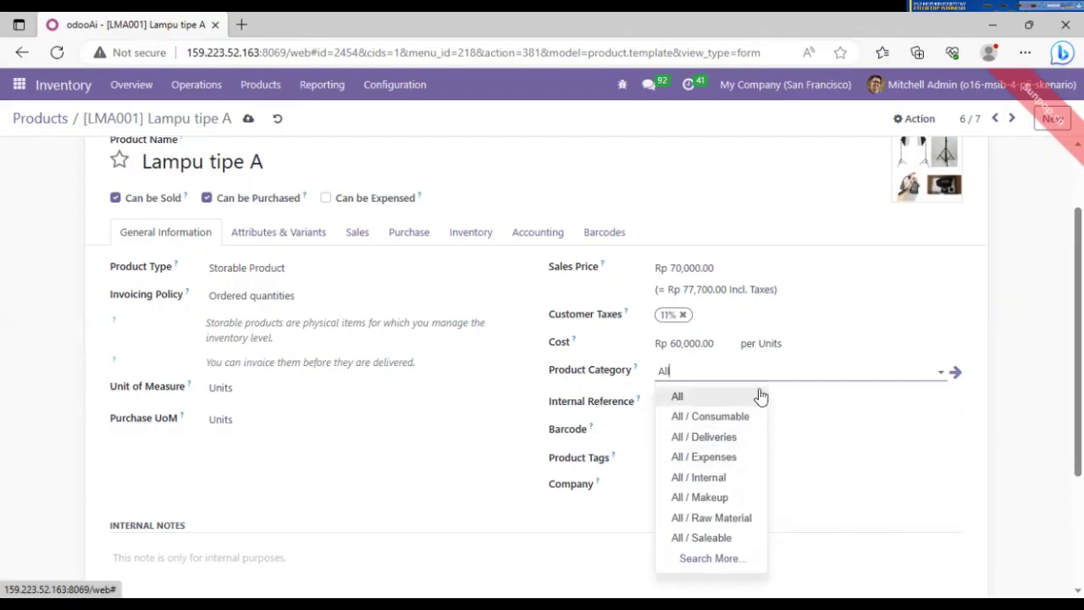
left_click(773, 369)
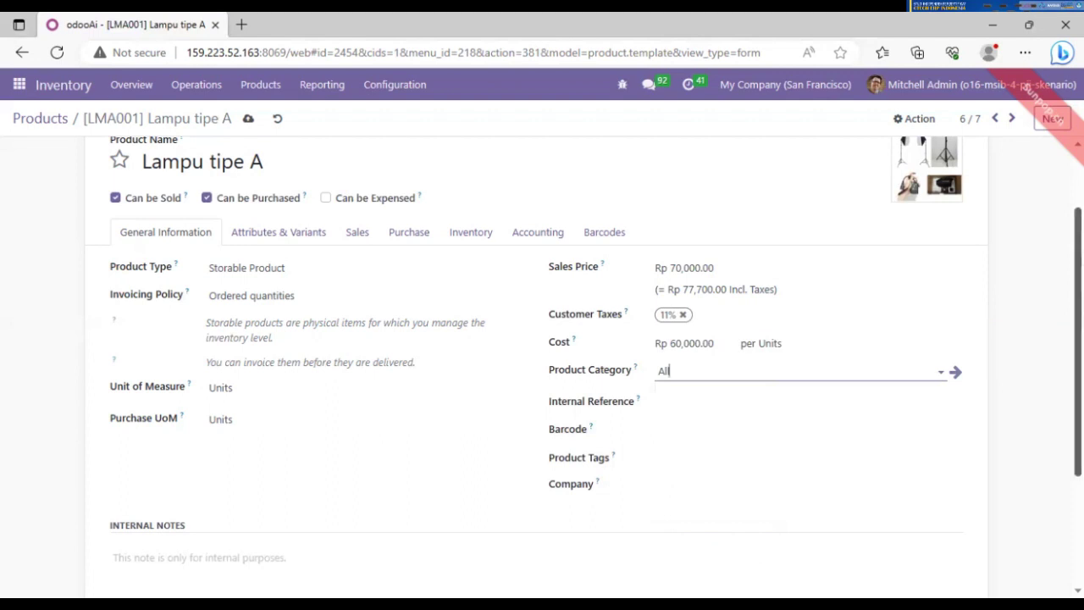
Enter LMA001 as the product's internal reference and leave the barcode empty
right_click(1078, 404)
left_click_drag(1079, 404, 1078, 424)
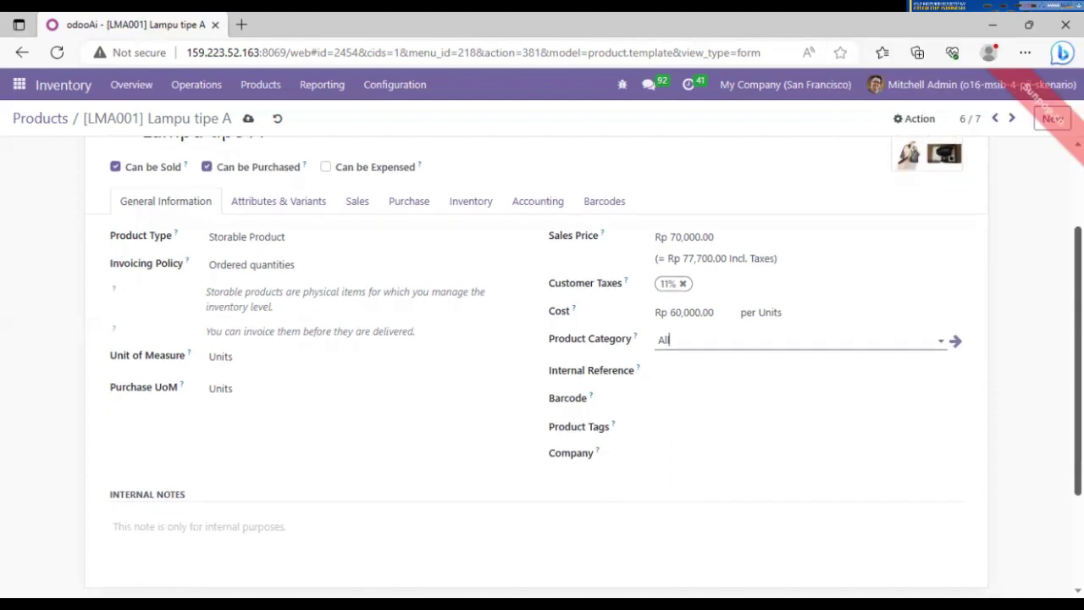
left_click(751, 378)
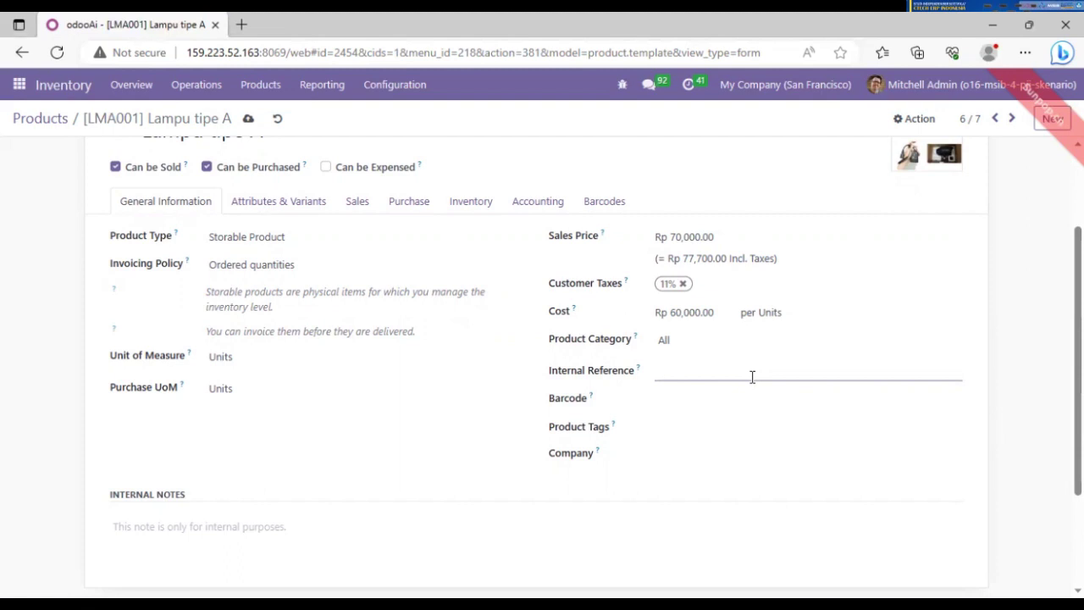
type("LMA001")
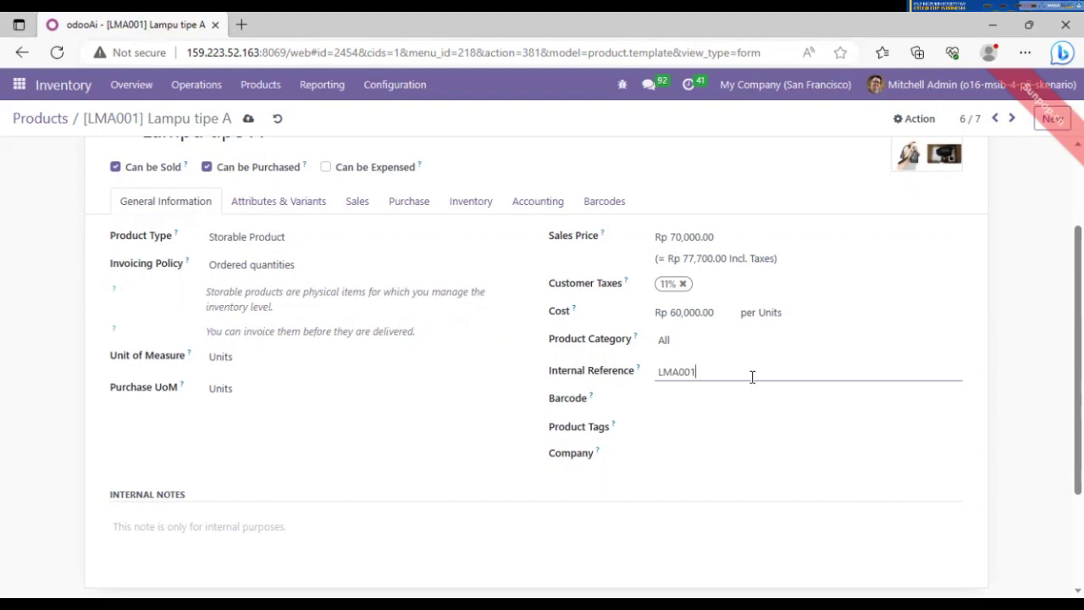
left_click(703, 402)
key("alt+Tab")
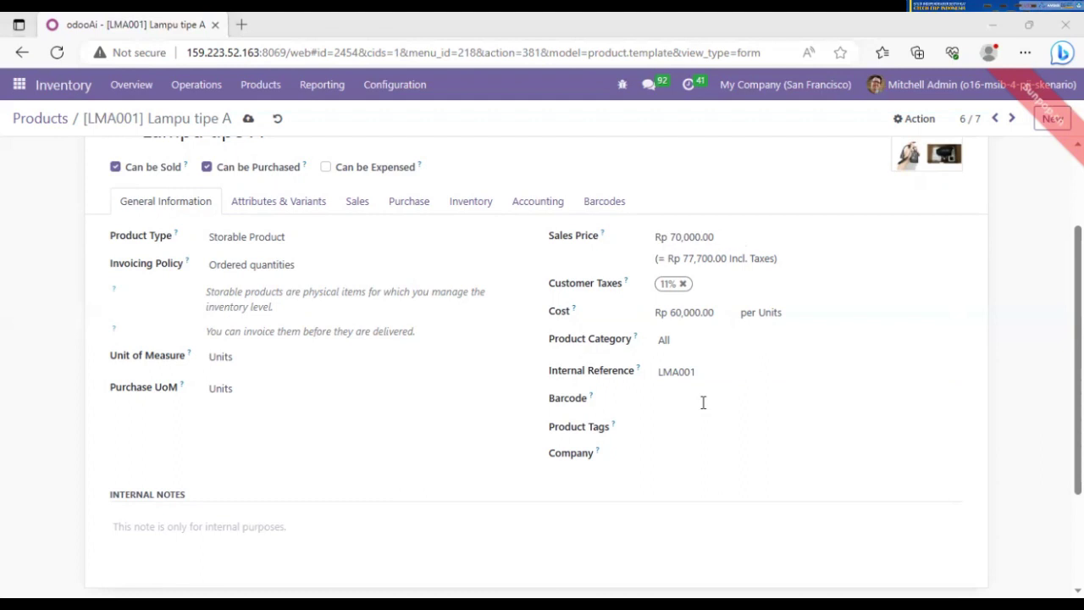
key("alt+Tab")
left_click(678, 403)
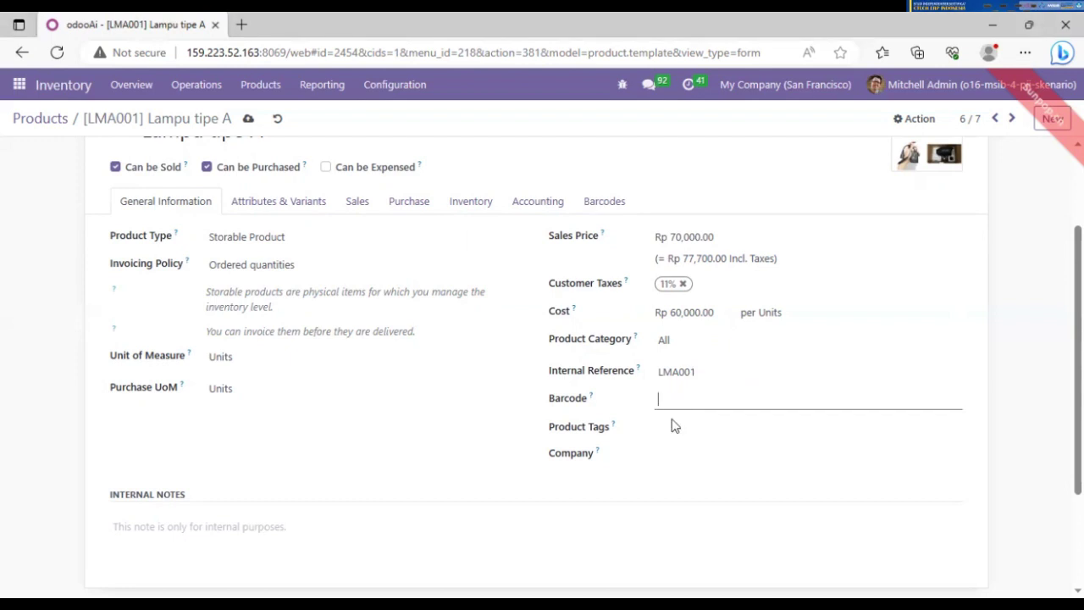
Try to set the product's company to Pt.Amethys
left_click(674, 456)
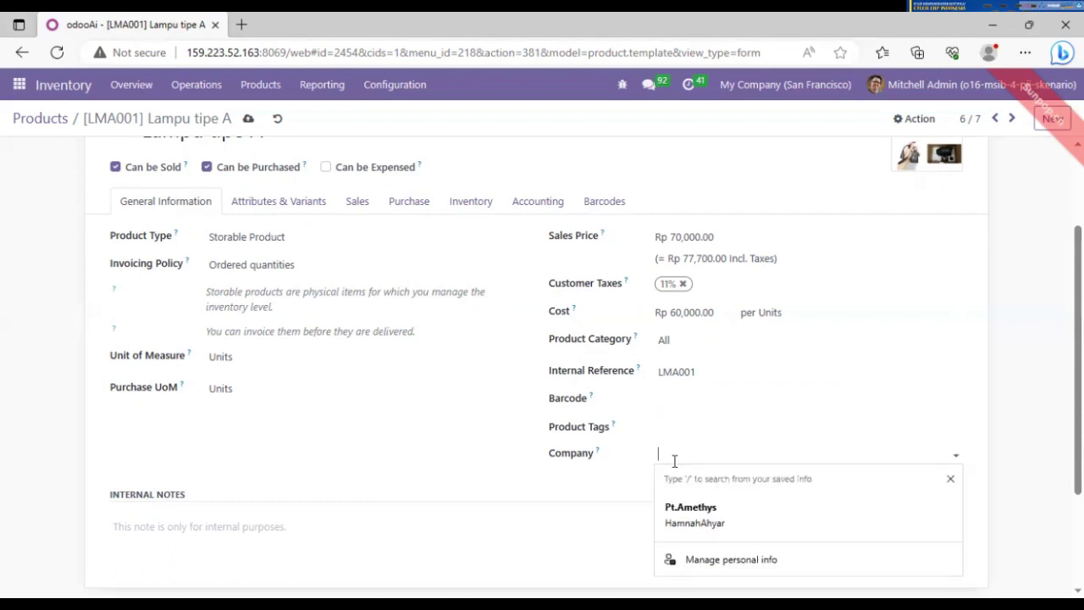
left_click(690, 511)
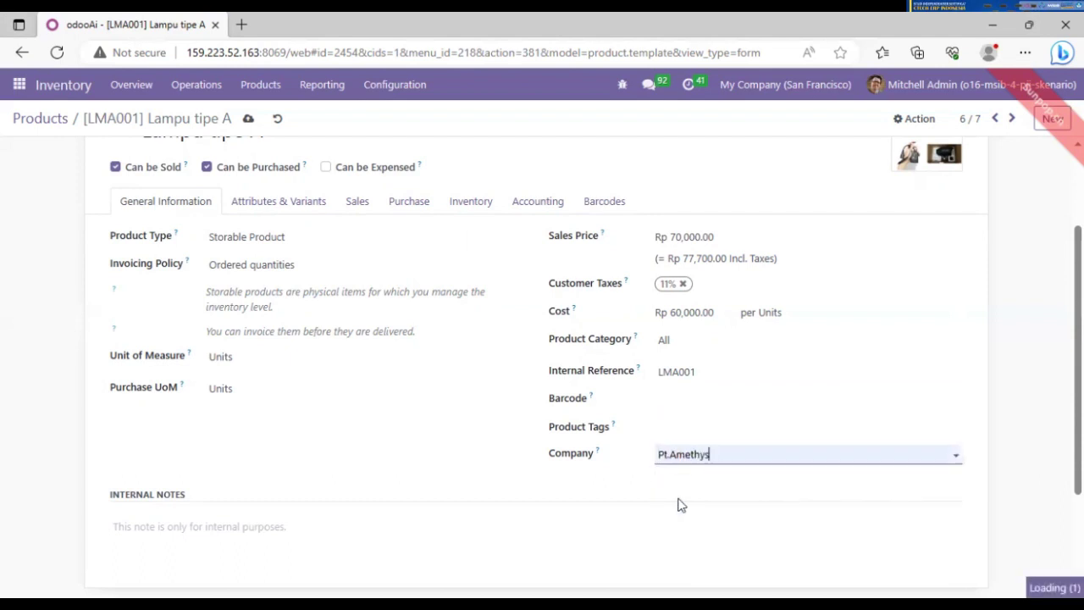
scroll(690, 511, "down", 1)
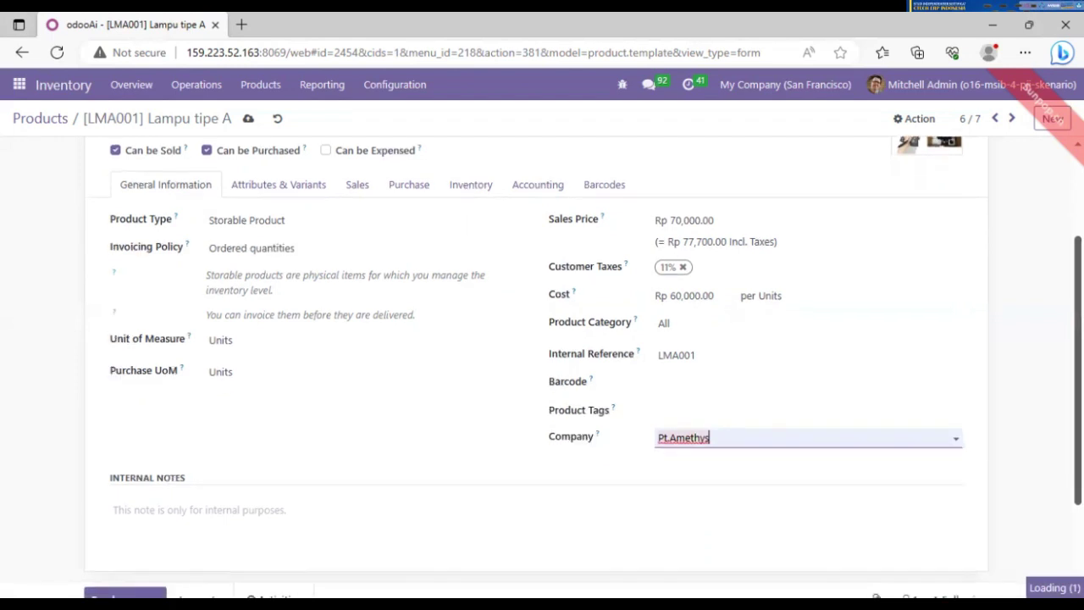
scroll(690, 511, "up", 1)
Save the Lampu tipe A product record
left_click(248, 118)
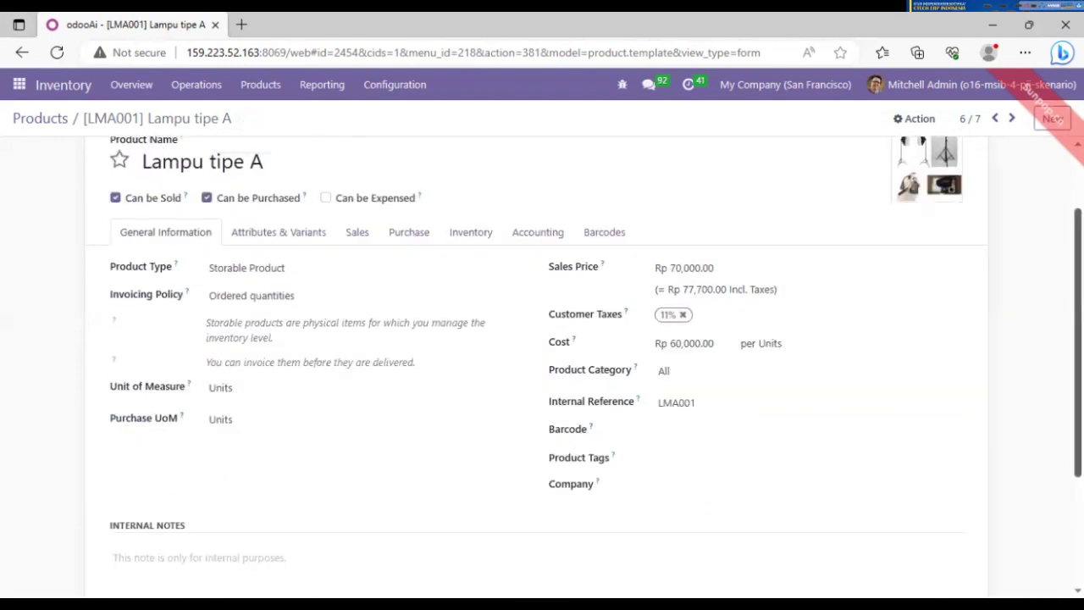
scroll(542, 365, "up", 1)
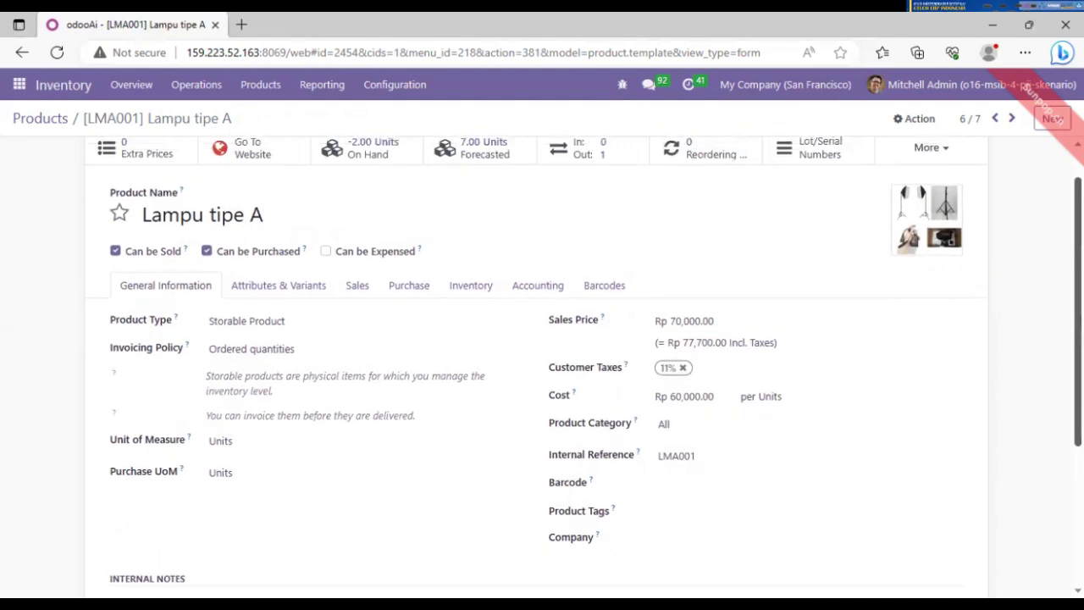
Return to the product list, search it for LAMPU and open the Lampu tipe A product
left_click(261, 87)
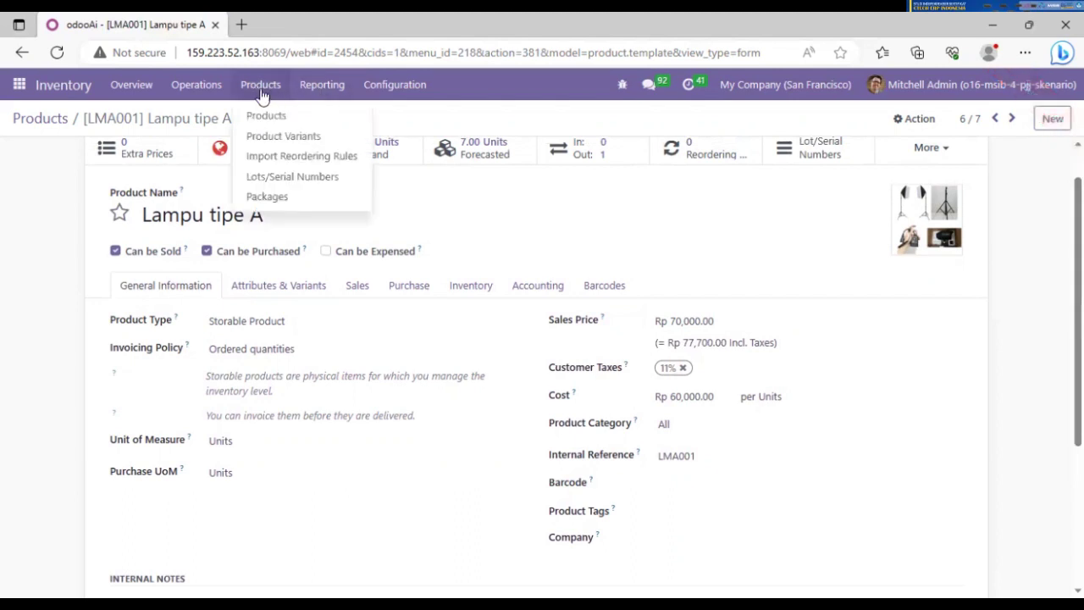
left_click(287, 117)
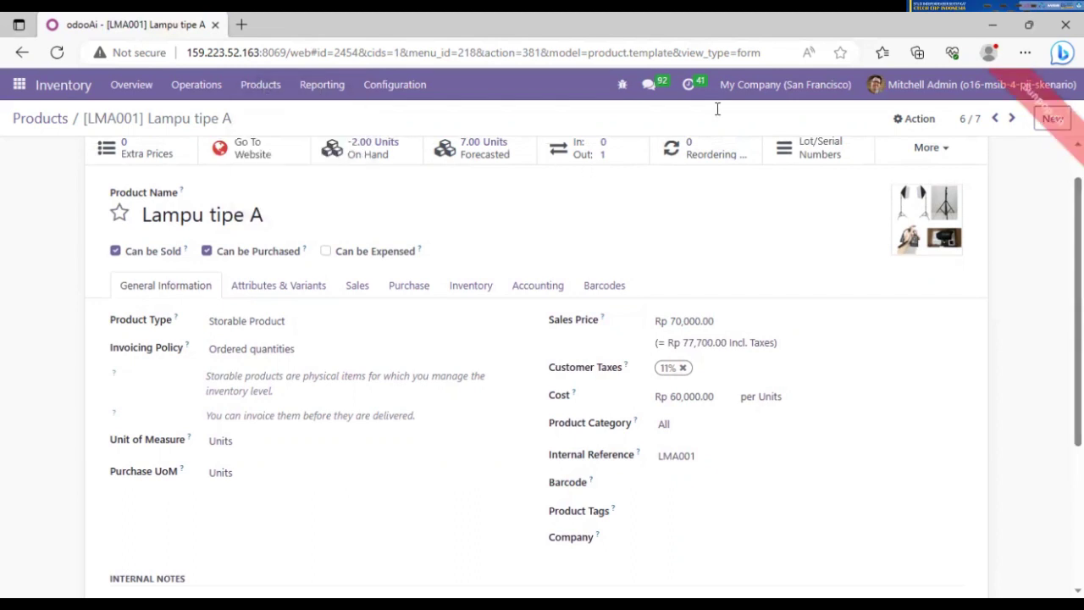
type("LAMPU")
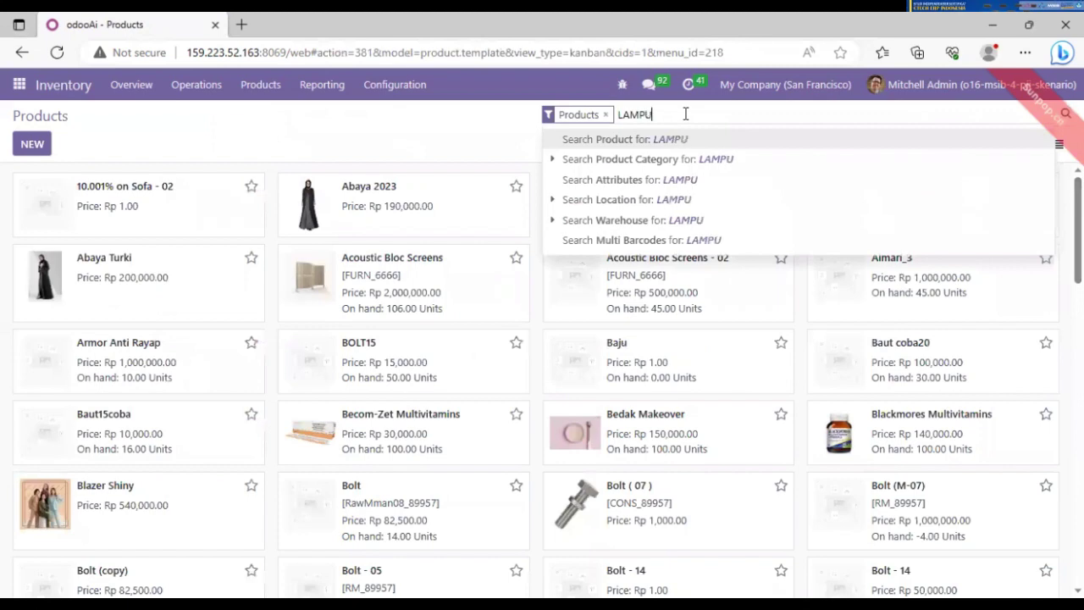
key("Return")
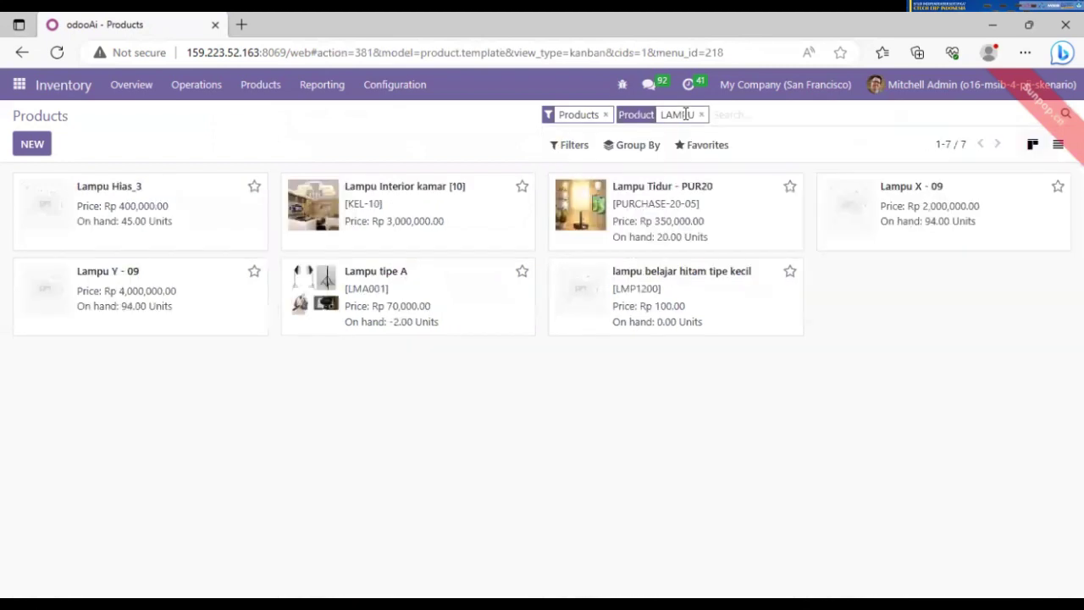
left_click(318, 305)
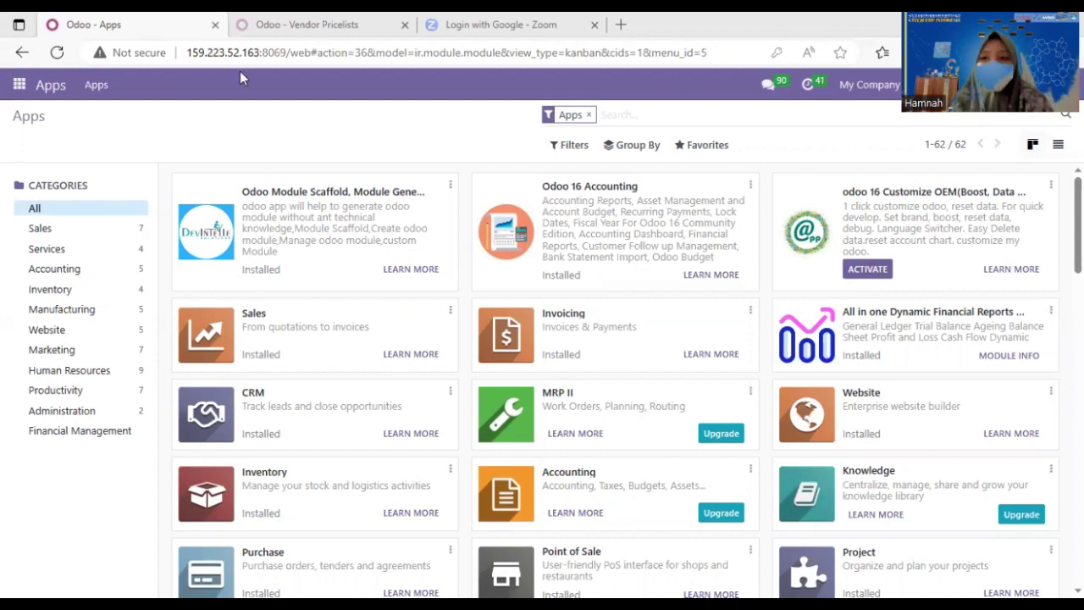
Switch from the Apps overview to the Inventory module
left_click(19, 84)
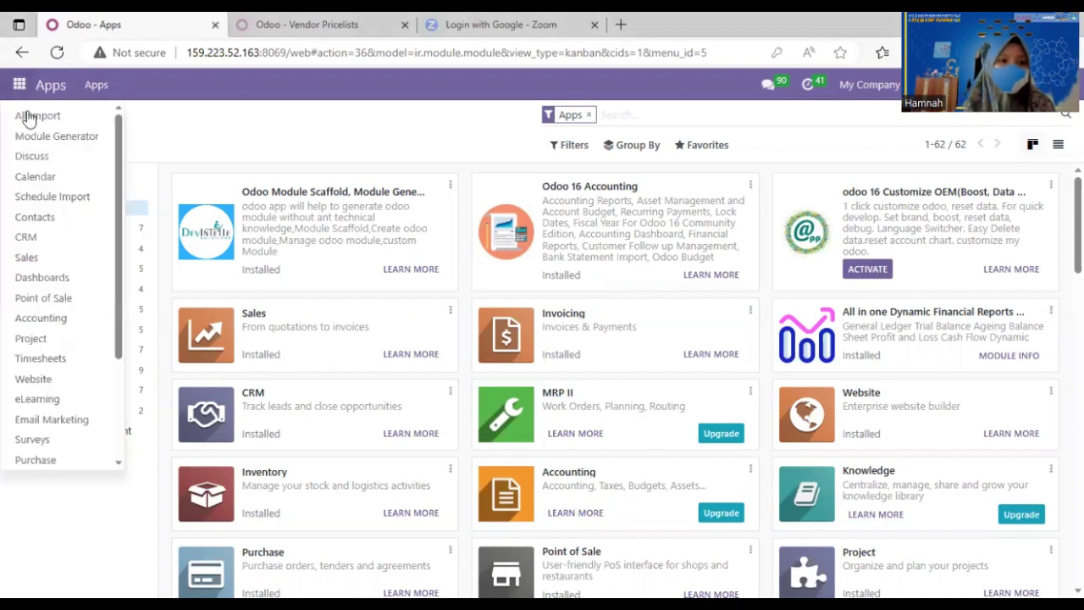
scroll(67, 363, "down", 3)
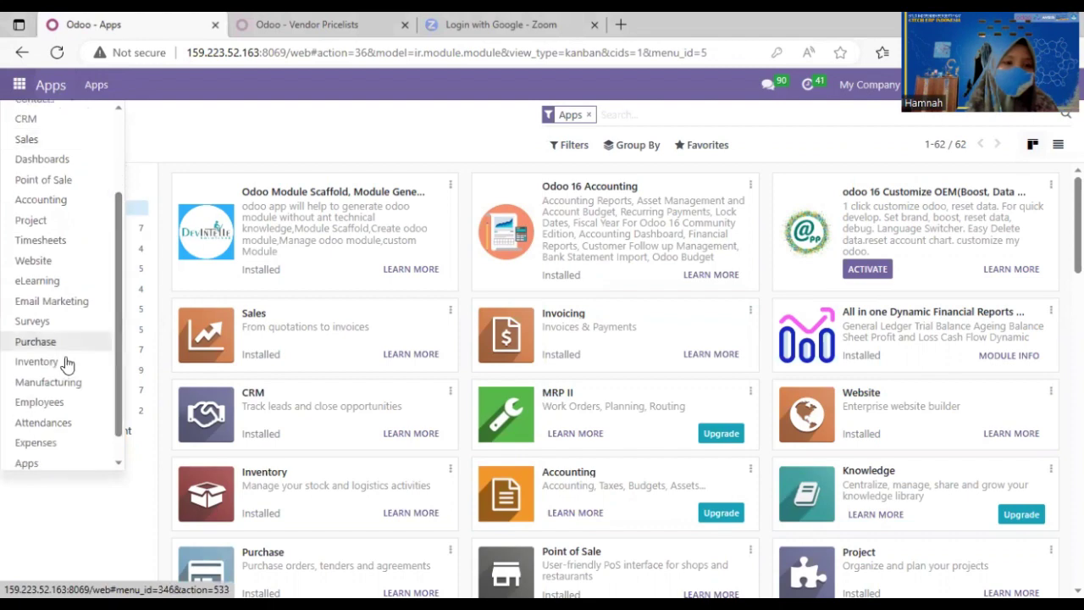
left_click(67, 363)
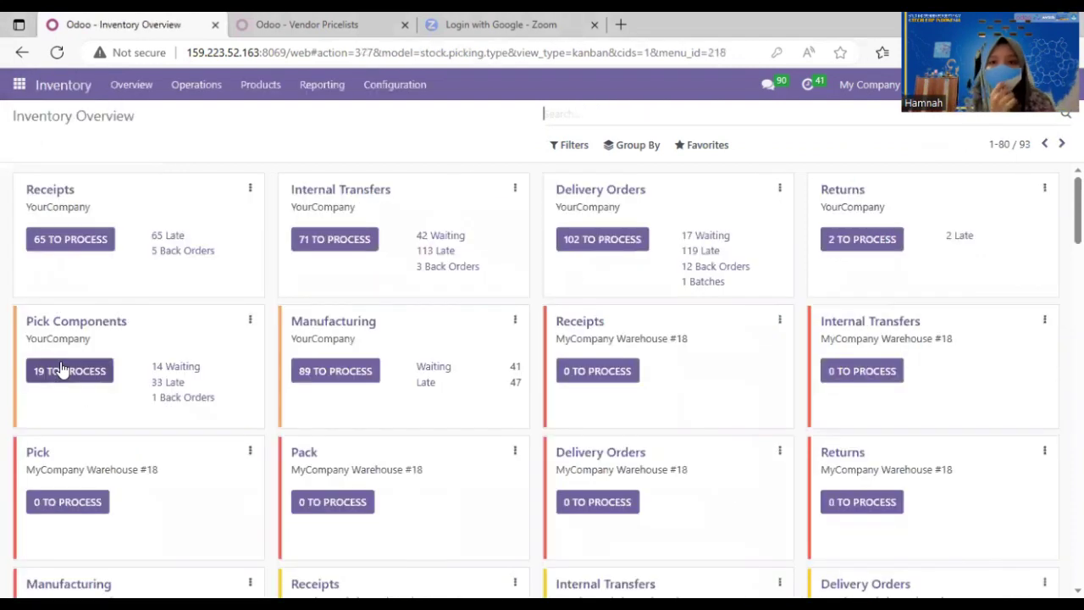
Go to the warehouse locations list and open the WH/Pre-Production/Stock location
left_click(400, 87)
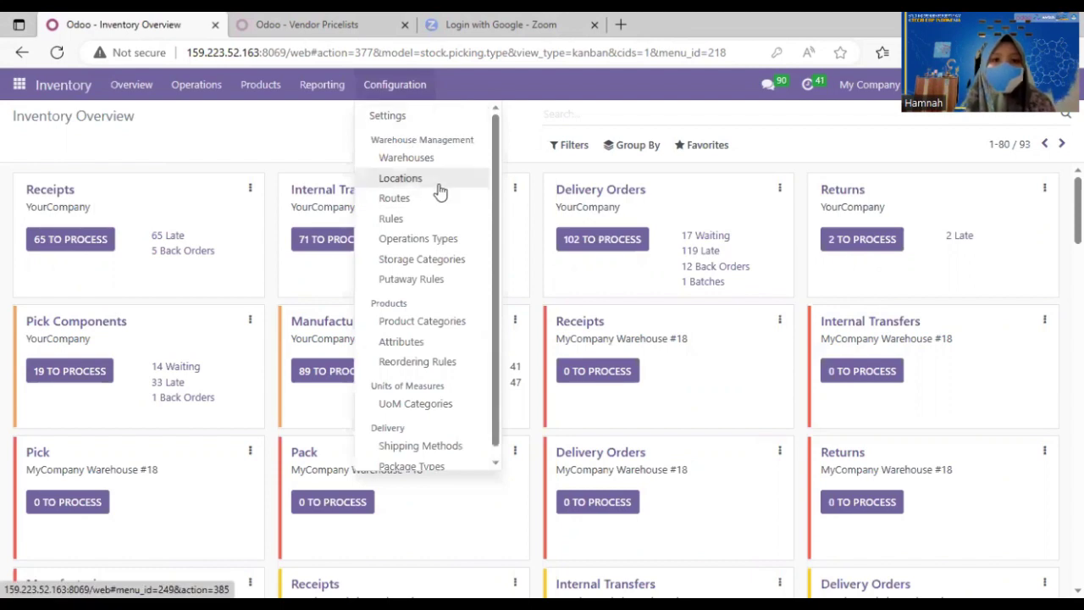
left_click(402, 180)
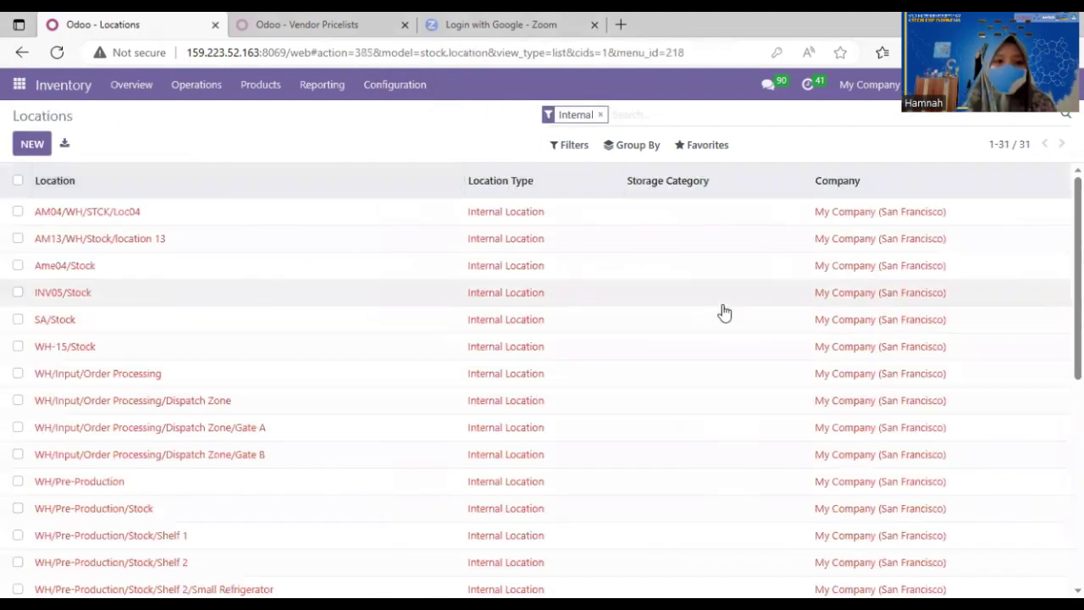
scroll(543, 381, "down", 2)
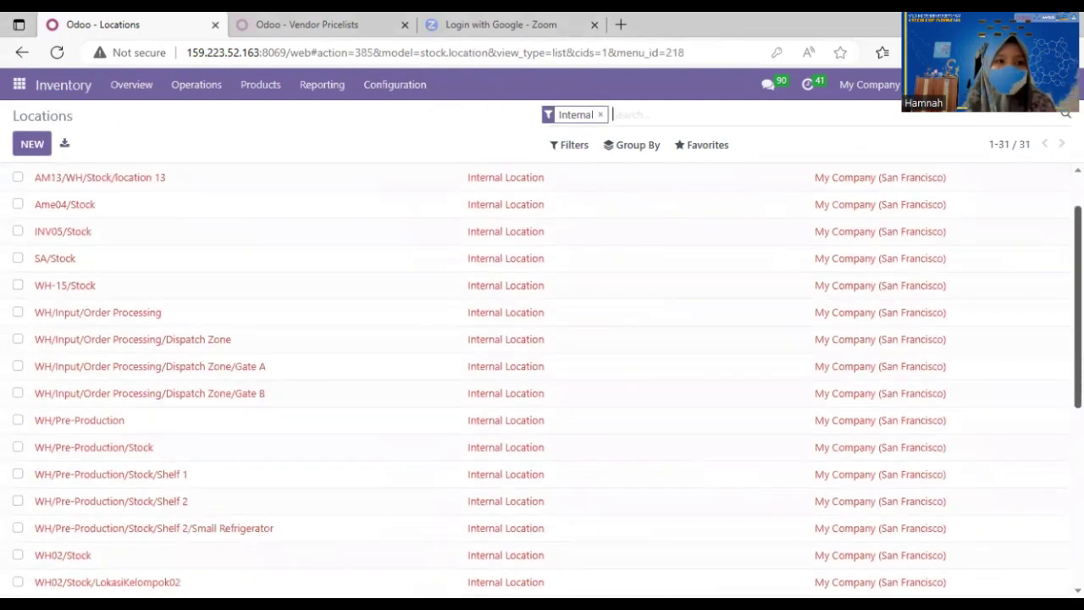
scroll(542, 381, "up", 1)
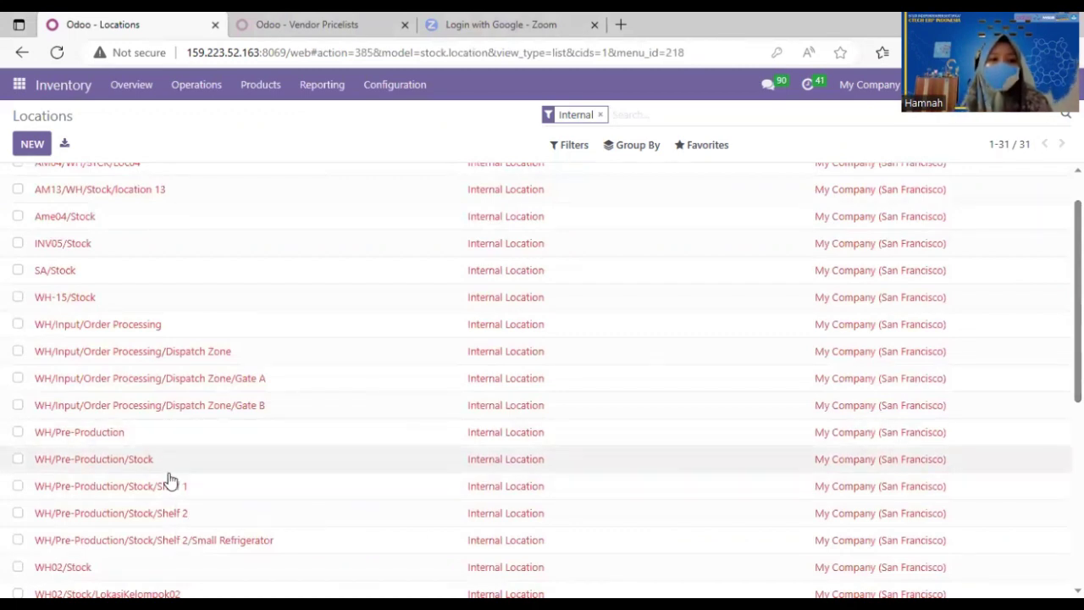
left_click(178, 458)
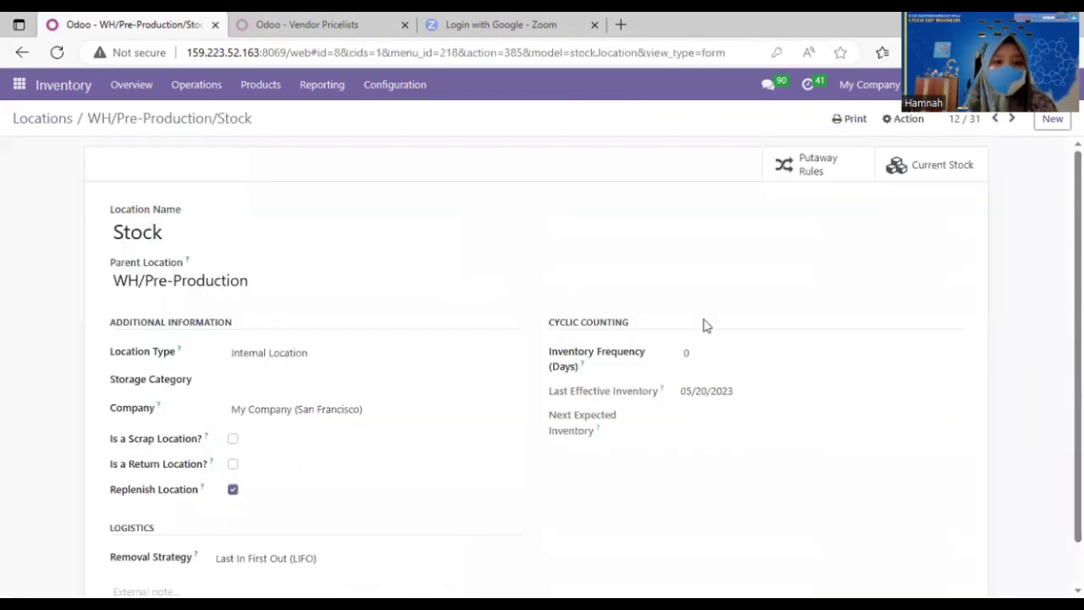
Set the location's removal strategy to Last In First Out (LIFO) and save the record
scroll(266, 503, "down", 1)
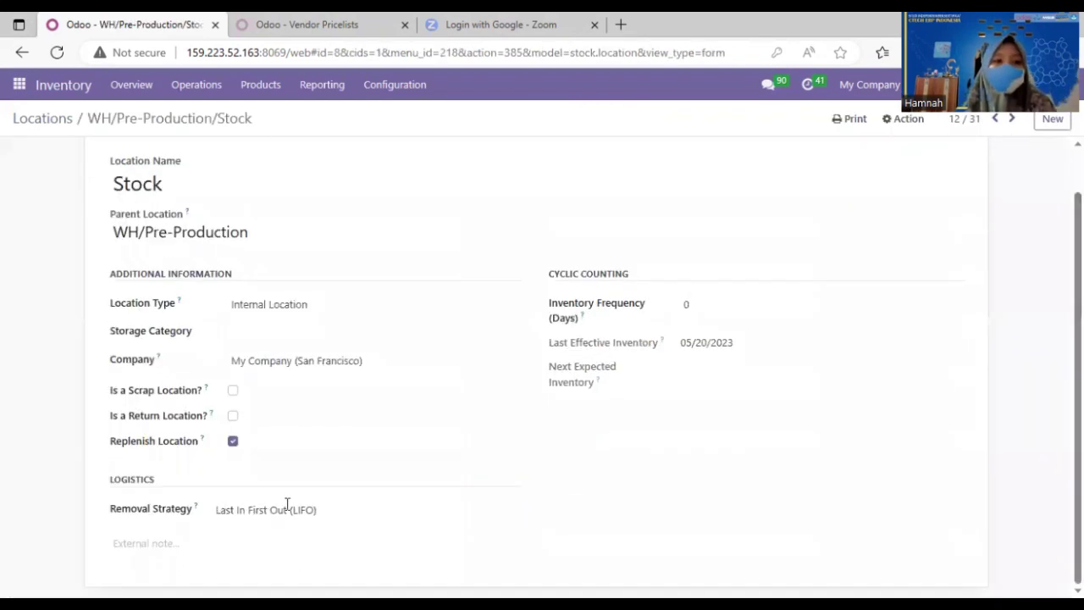
left_click(288, 510)
left_click(331, 510)
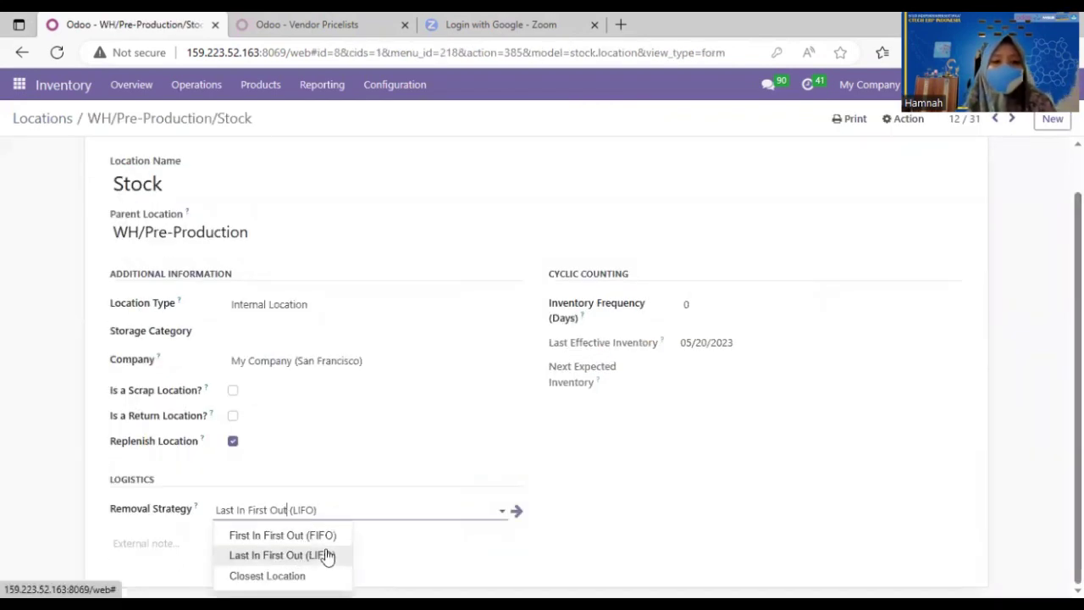
left_click(305, 555)
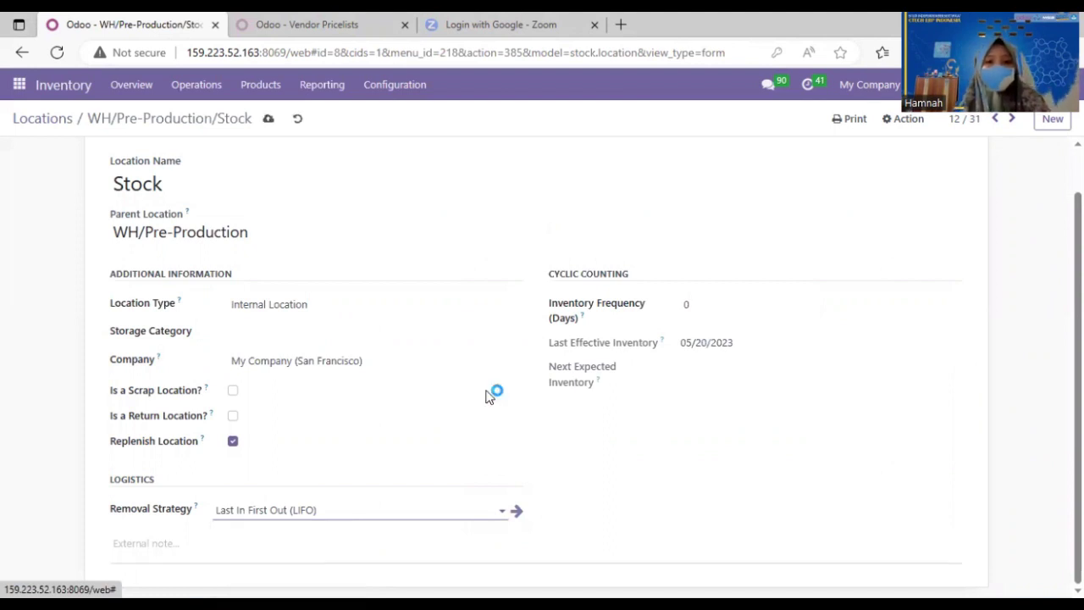
left_click(269, 118)
Go to the Inventory product list, search it for "cat" and open the Cat Biru Langit product
left_click(22, 89)
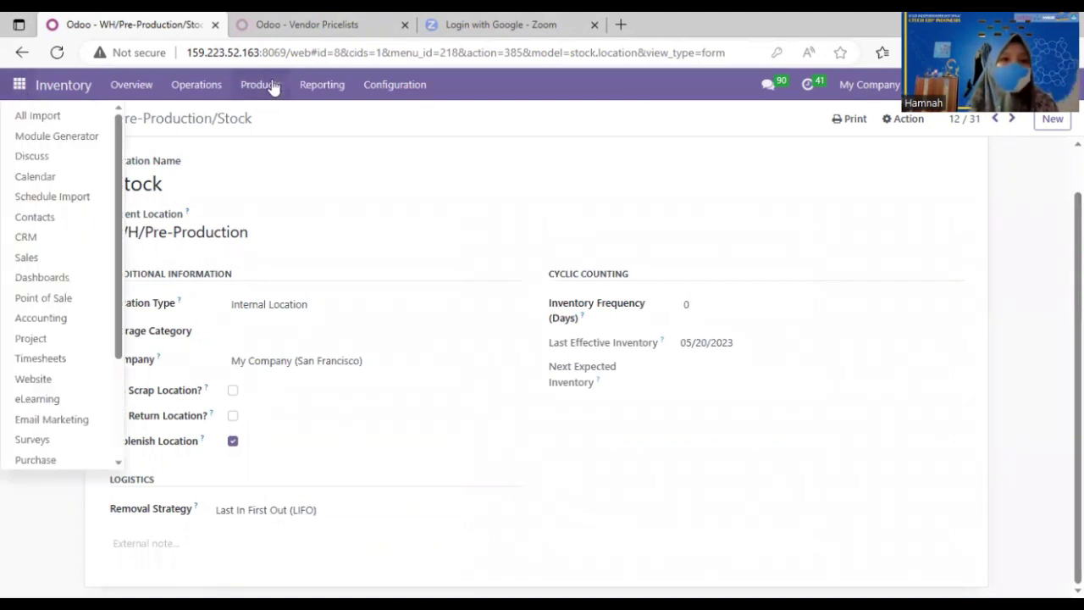
left_click(302, 121)
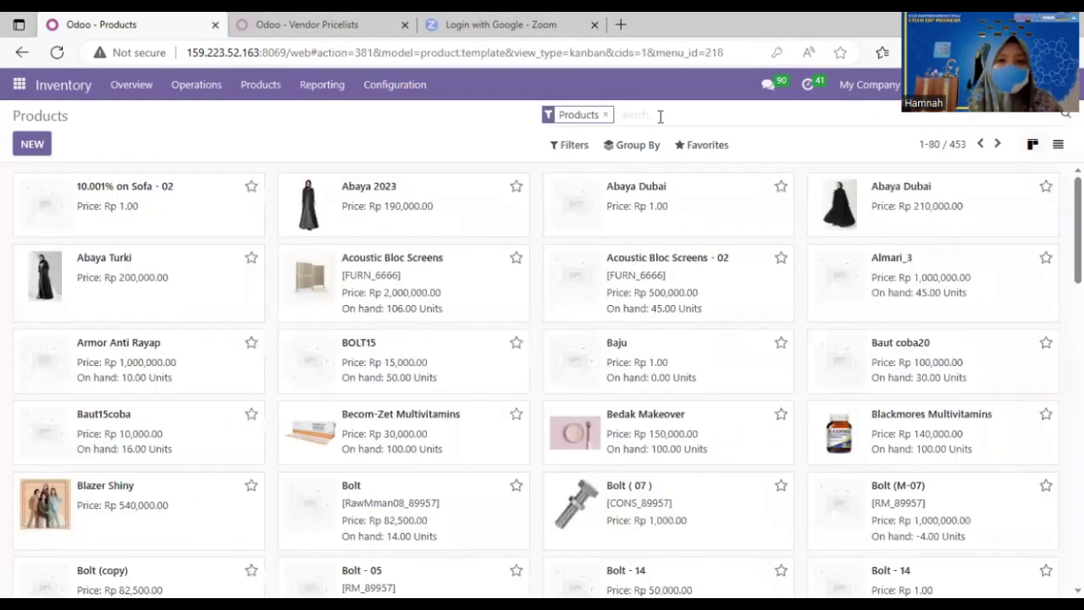
type("cat")
key("Return")
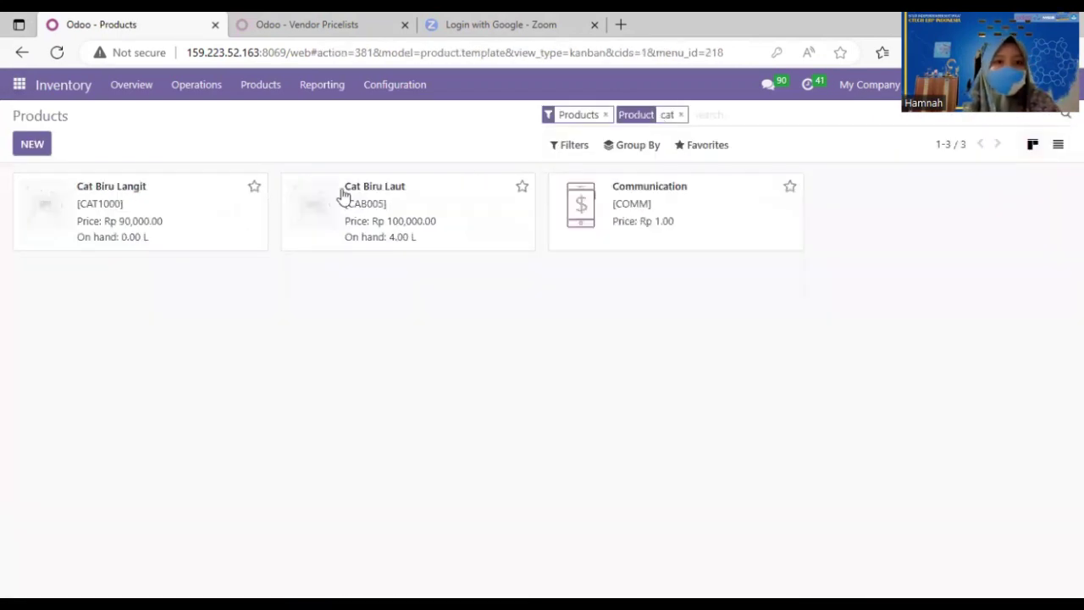
left_click(188, 218)
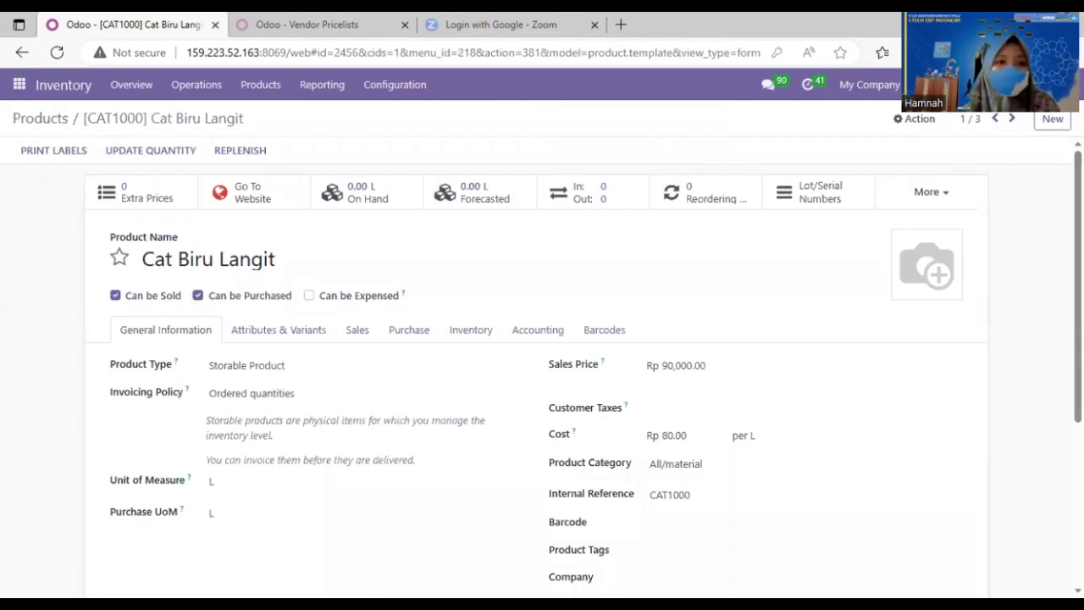
Review the Cat Biru Langit product's general information, then its inventory routes, traceability and logistics settings
scroll(542, 364, "down", 2)
scroll(445, 299, "up", 2)
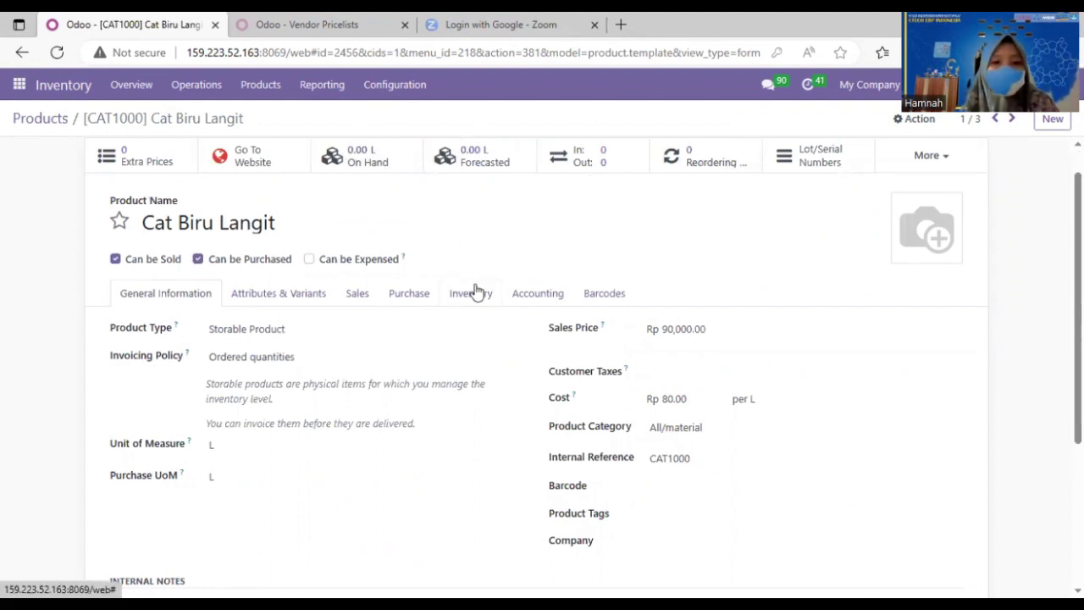
left_click(475, 292)
scroll(407, 449, "down", 3)
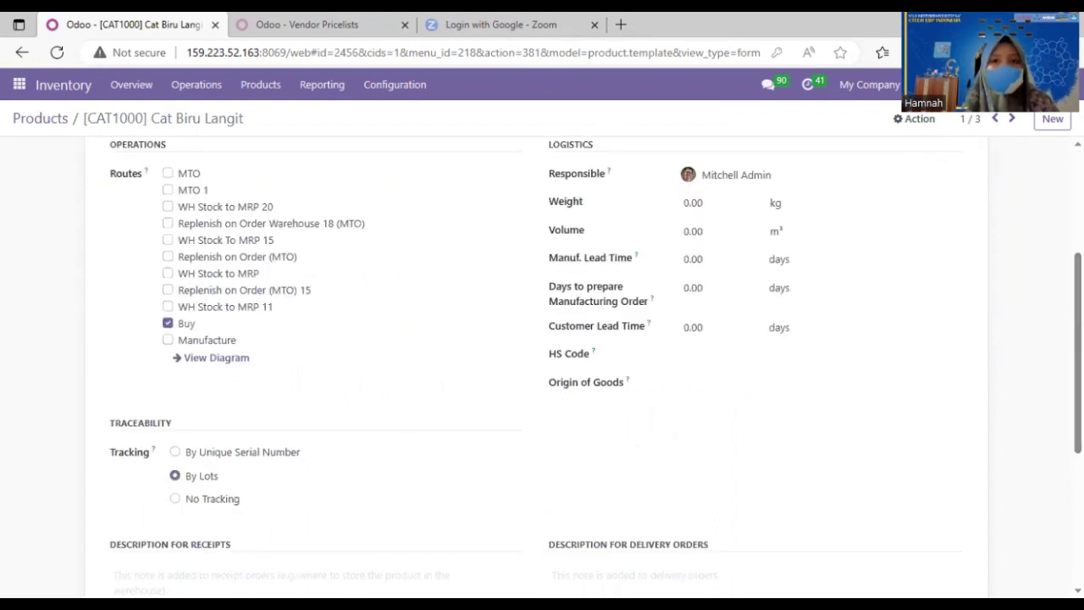
scroll(579, 264, "up", 3)
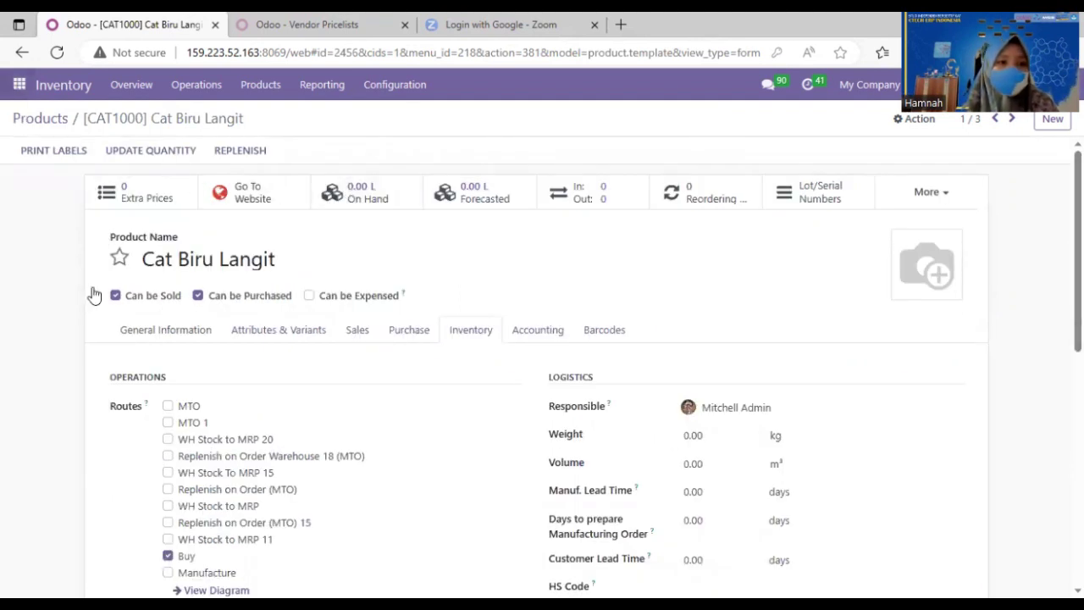
Switch to the Purchase module and create a new request for quotation with Azure Interior as the vendor
mouse_move(113, 300)
scroll(115, 318, "down", 1)
left_click_drag(114, 313, 113, 340)
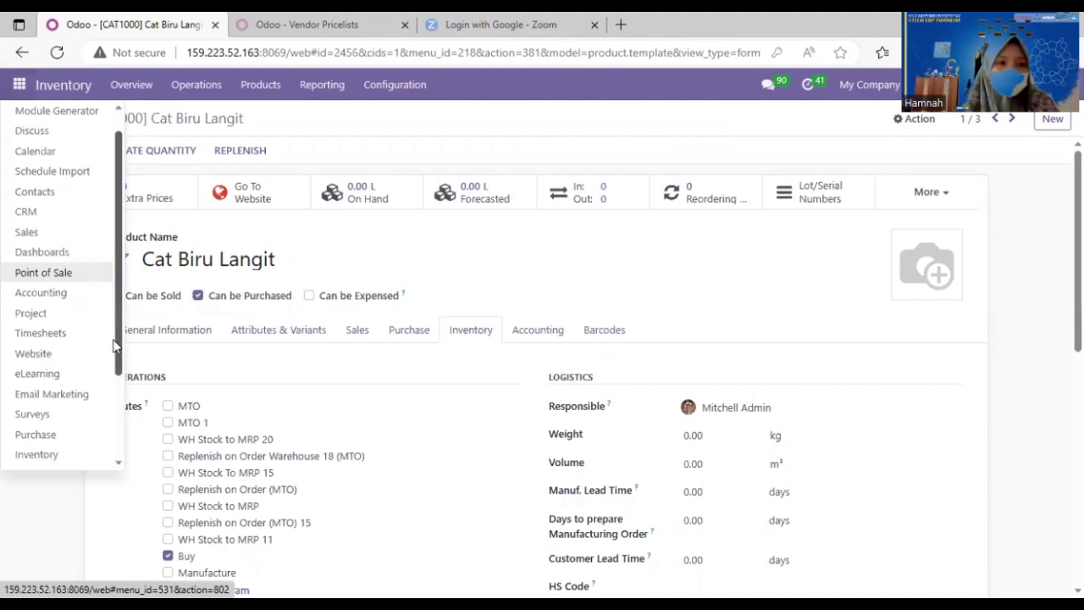
left_click(43, 393)
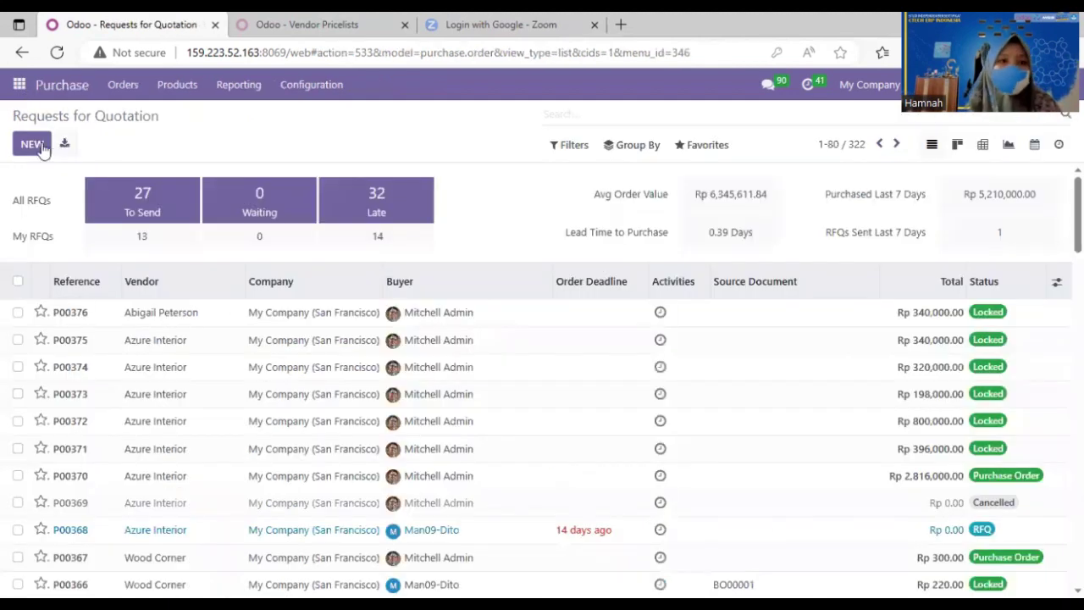
left_click(32, 145)
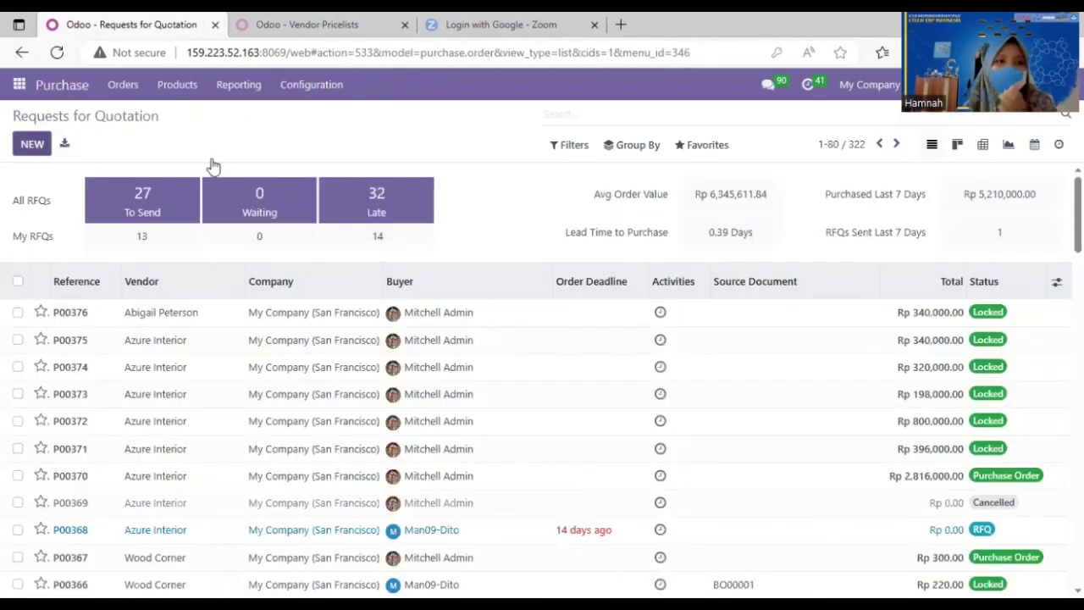
left_click(259, 262)
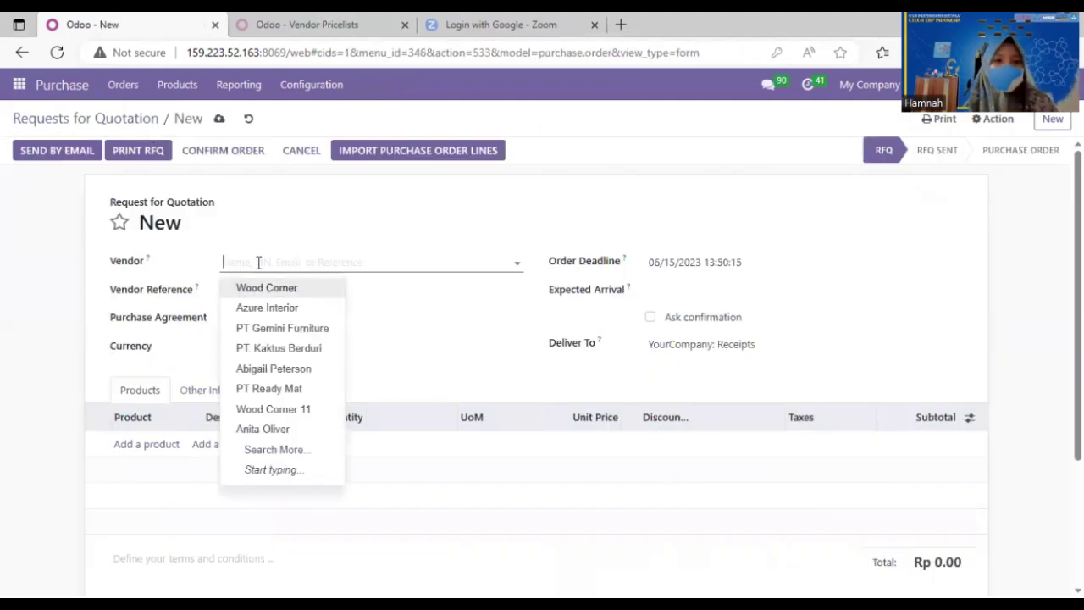
left_click(266, 307)
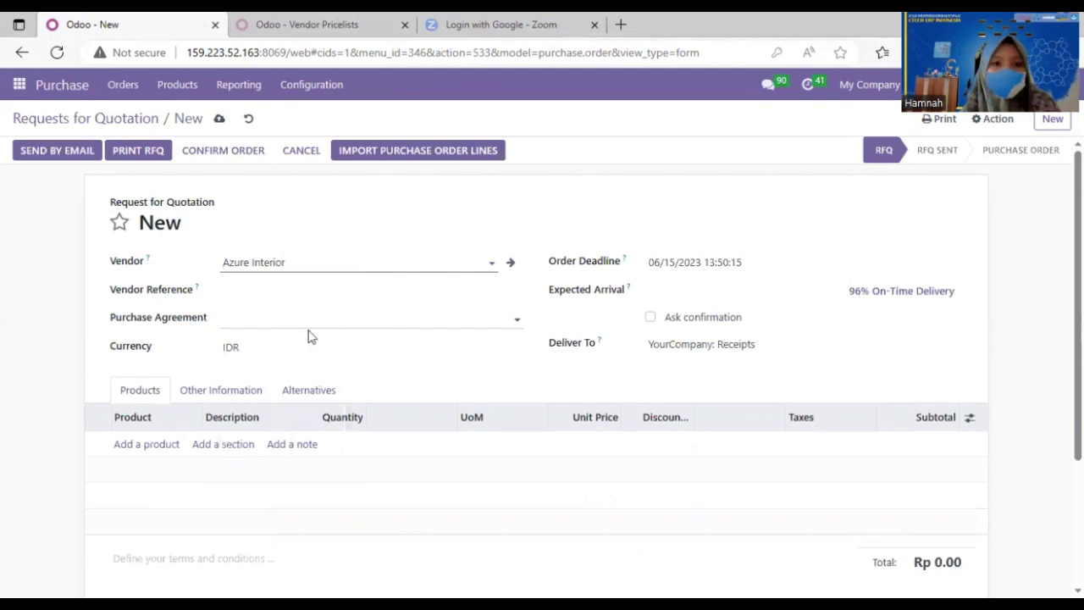
left_click(754, 269)
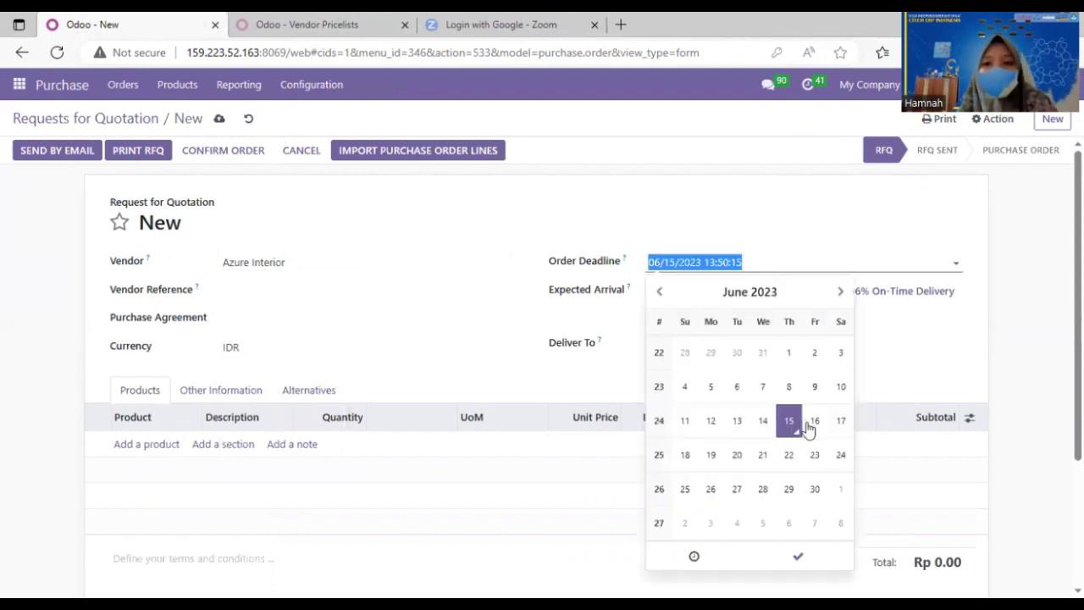
left_click(814, 423)
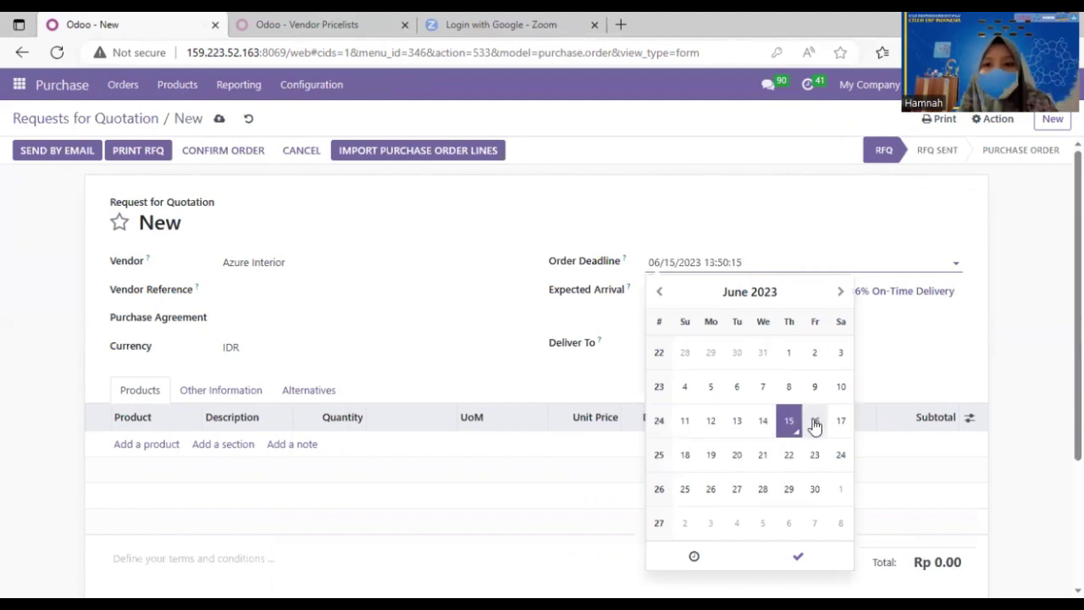
left_click(796, 423)
left_click(889, 365)
Set both the expected arrival and the order deadline of the quotation request to 06/16/2023
left_click(735, 293)
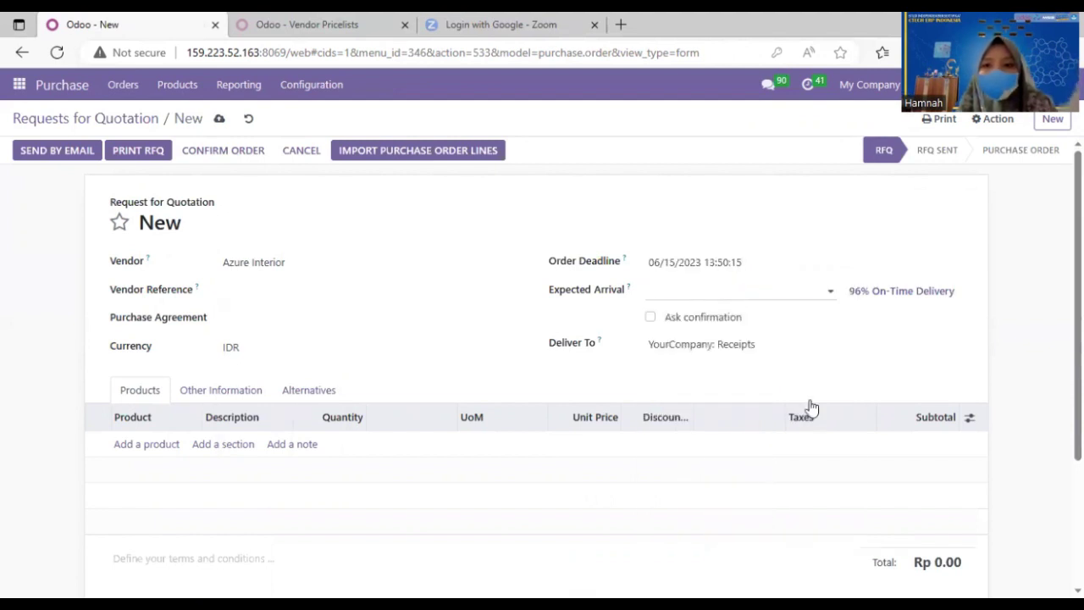
left_click(814, 449)
left_click(877, 365)
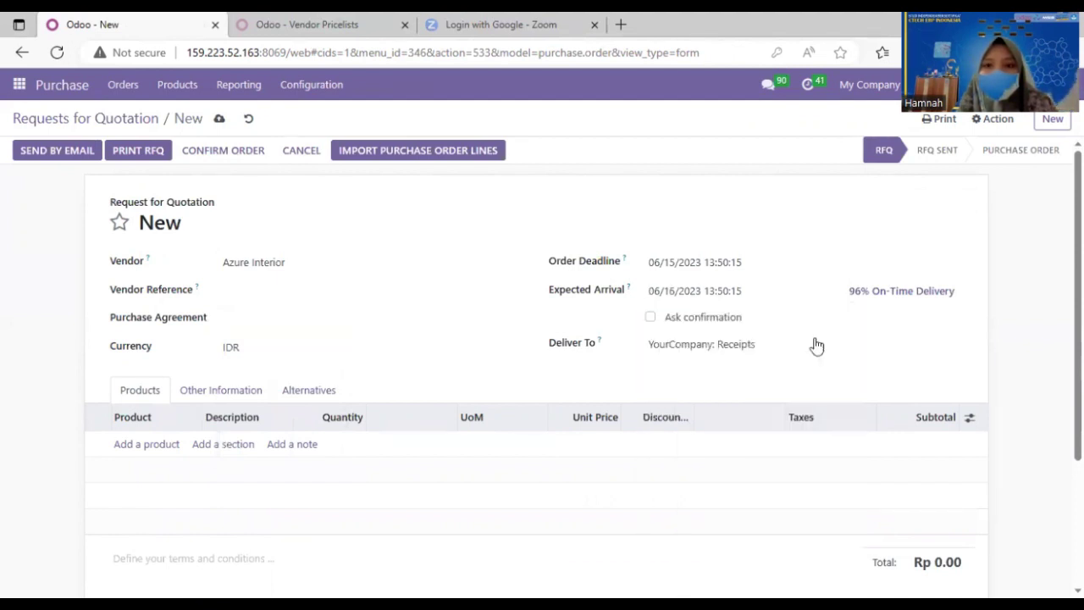
left_click(748, 264)
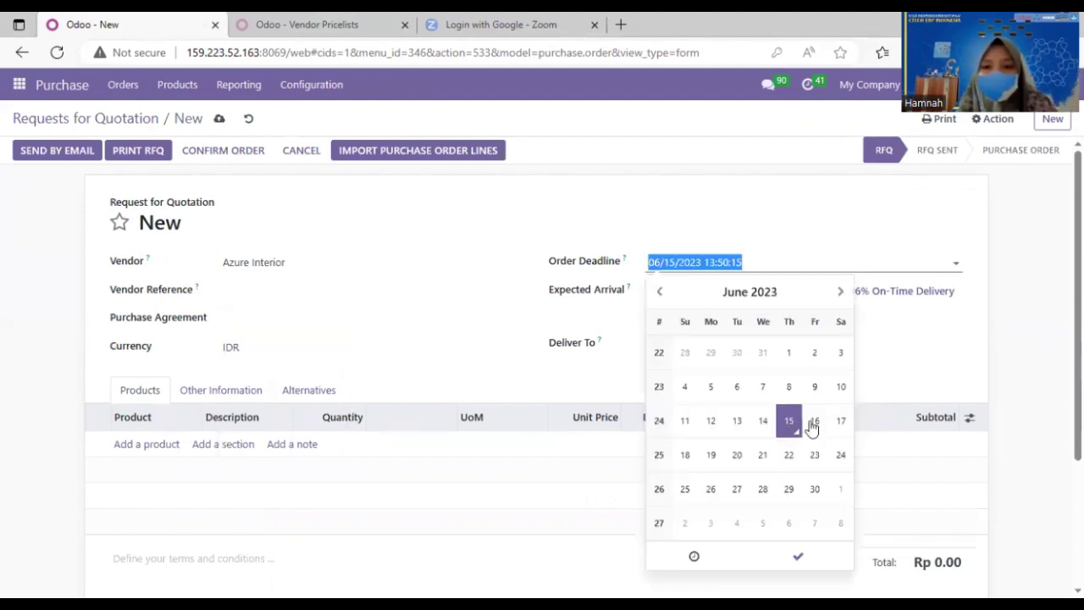
left_click(815, 421)
left_click(734, 272)
left_click(678, 343)
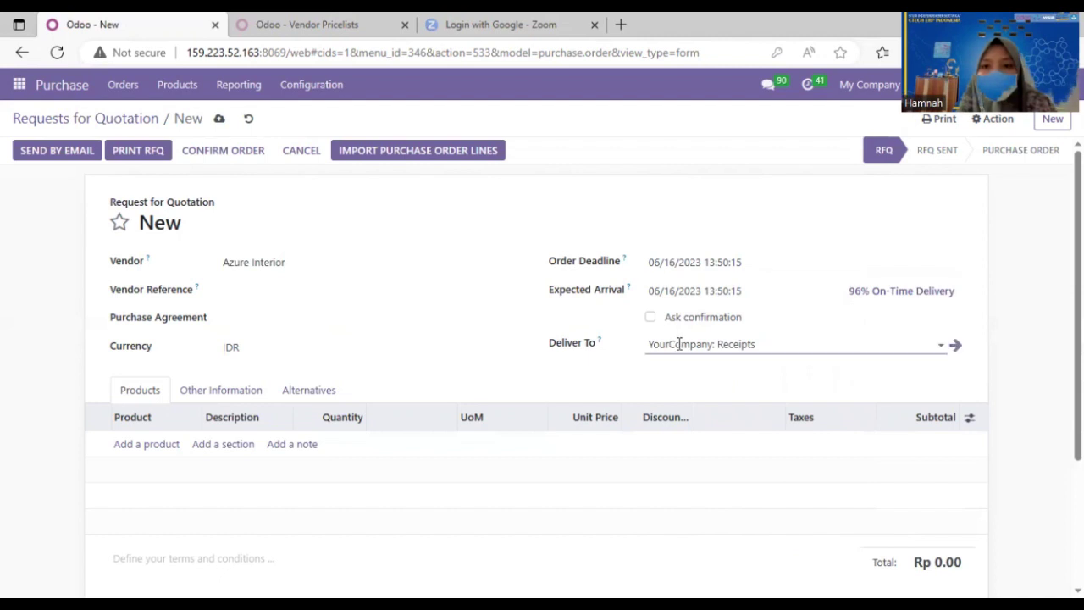
Add a product line for [CAT1000] Cat Biru Langit to the request for quotation
left_click(182, 445)
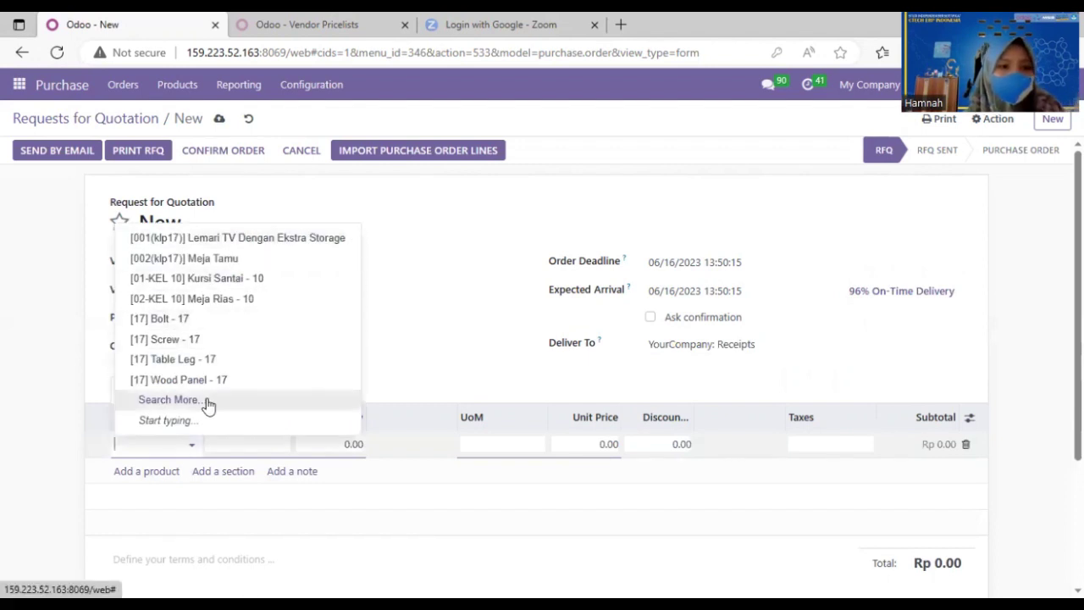
type("cat")
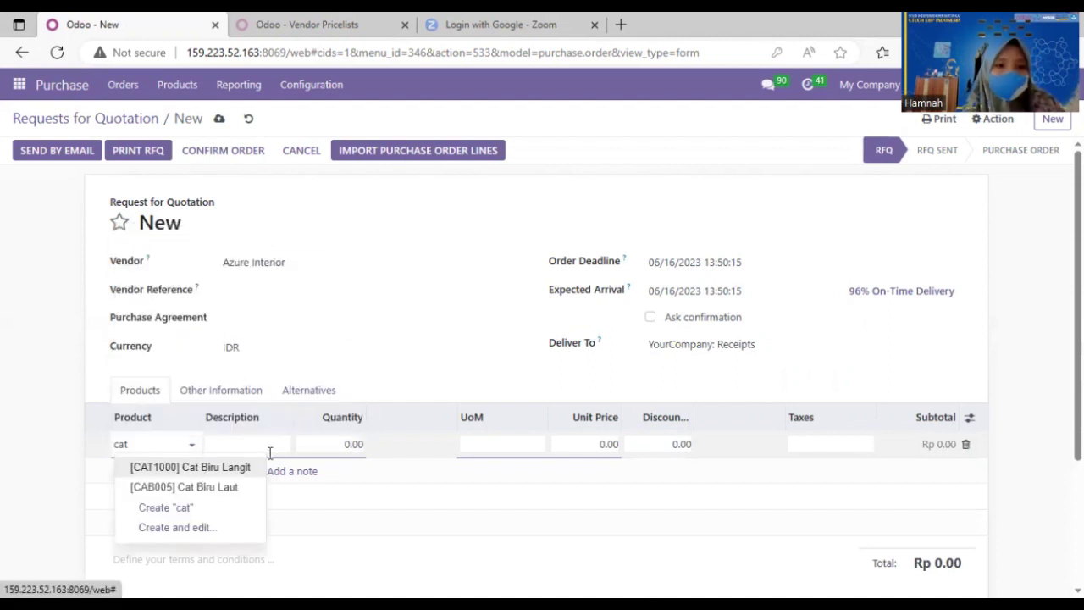
left_click(204, 471)
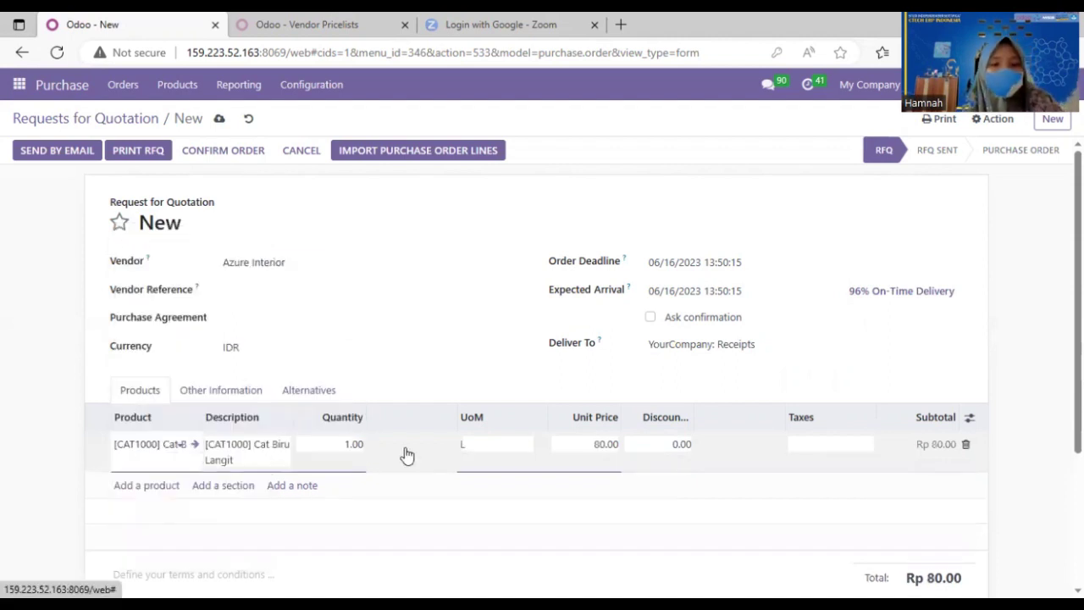
Set the quantity of the Cat Biru Langit line to 4
left_click(612, 444)
key("Tab")
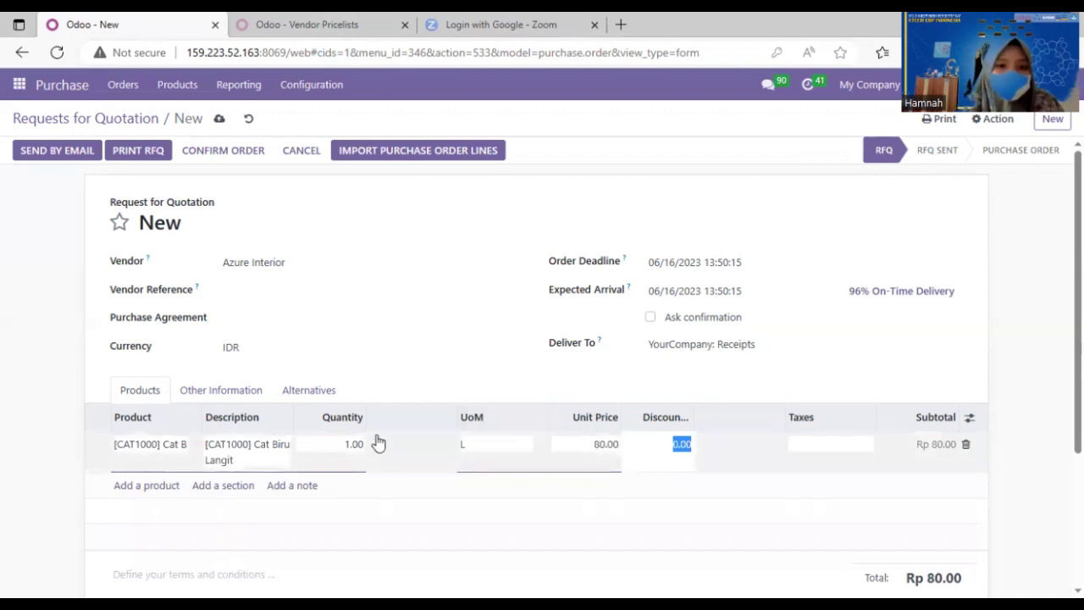
key("shift+Tab")
key("shift+Tab")
left_click(352, 443)
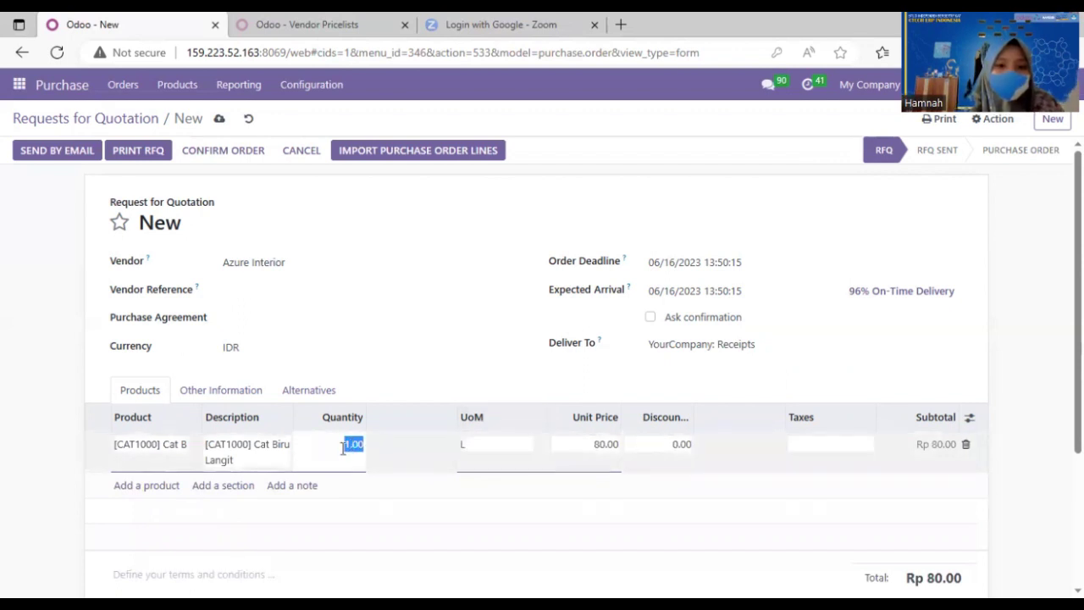
key("Tab")
left_click(352, 443)
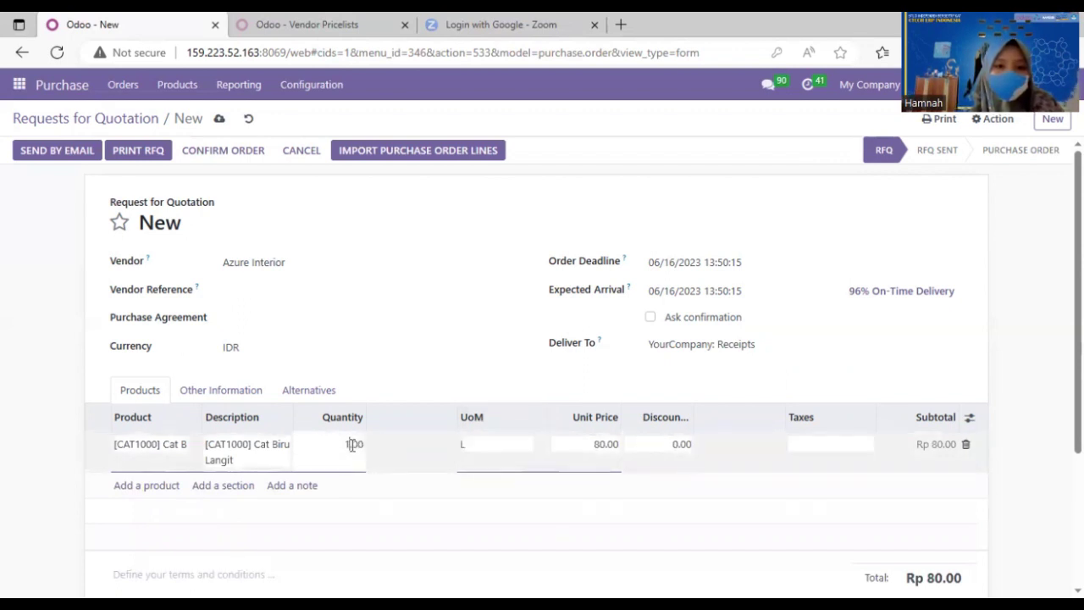
type("4")
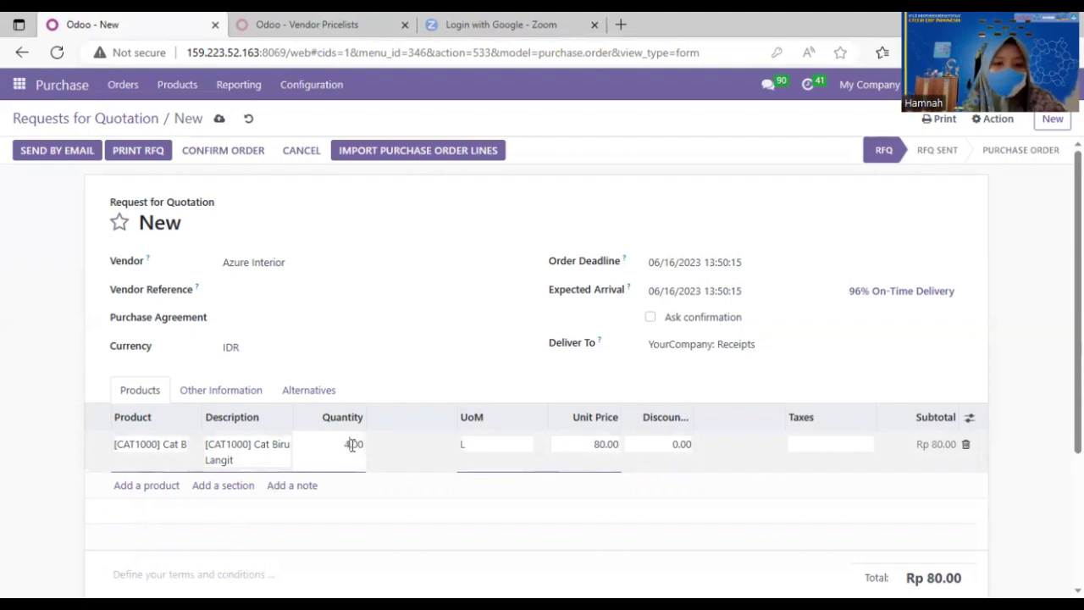
left_click(825, 427)
scroll(347, 303, "down", 2)
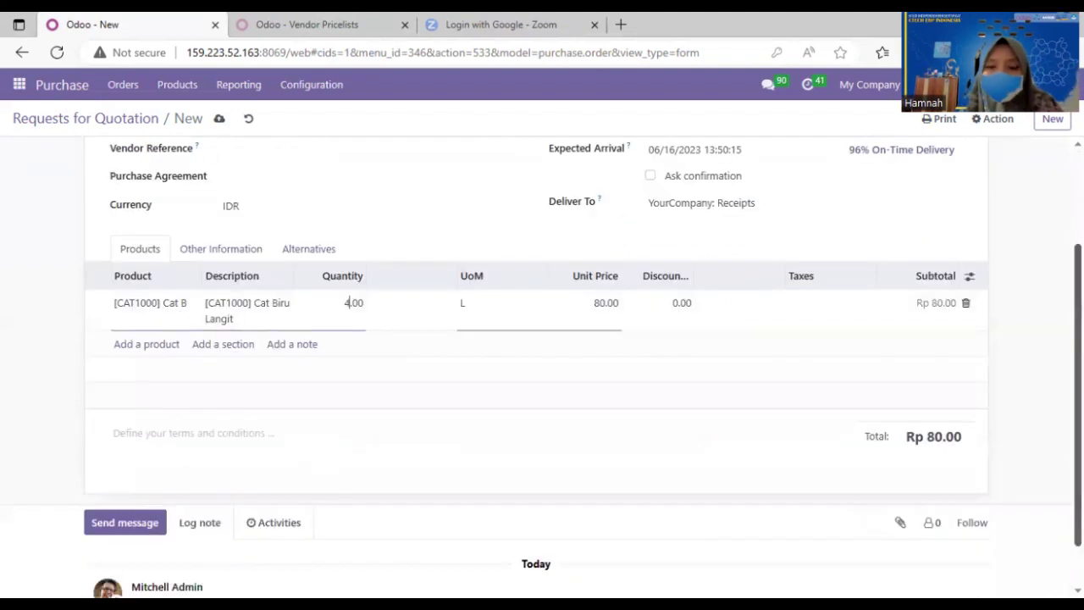
scroll(346, 302, "up", 1)
scroll(576, 487, "up", 1)
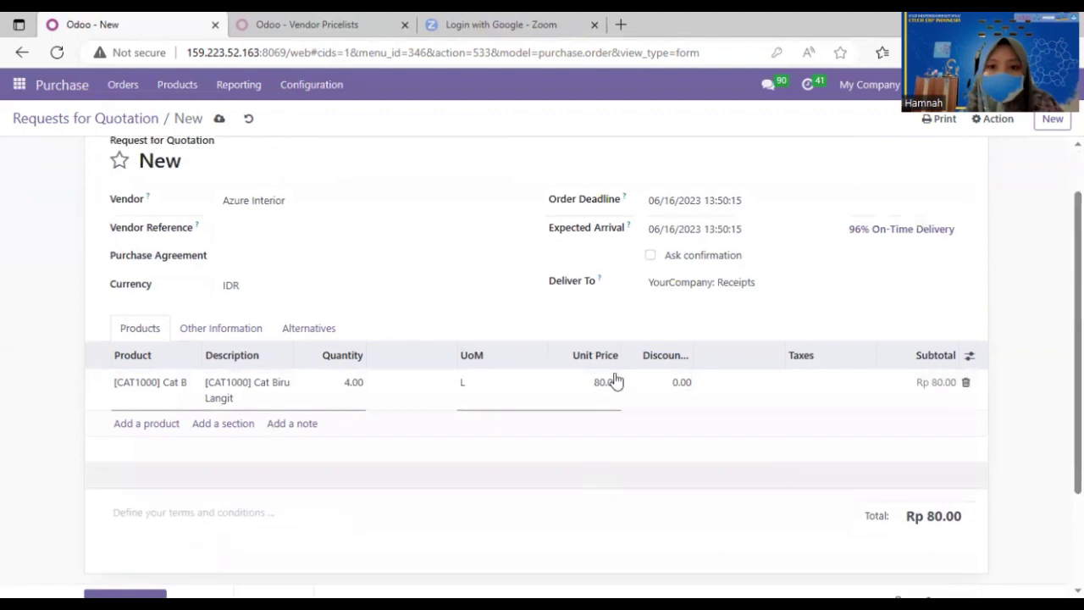
Set the unit price of the Cat Biru Langit line to 80,000
left_click(607, 380)
double_click(607, 381)
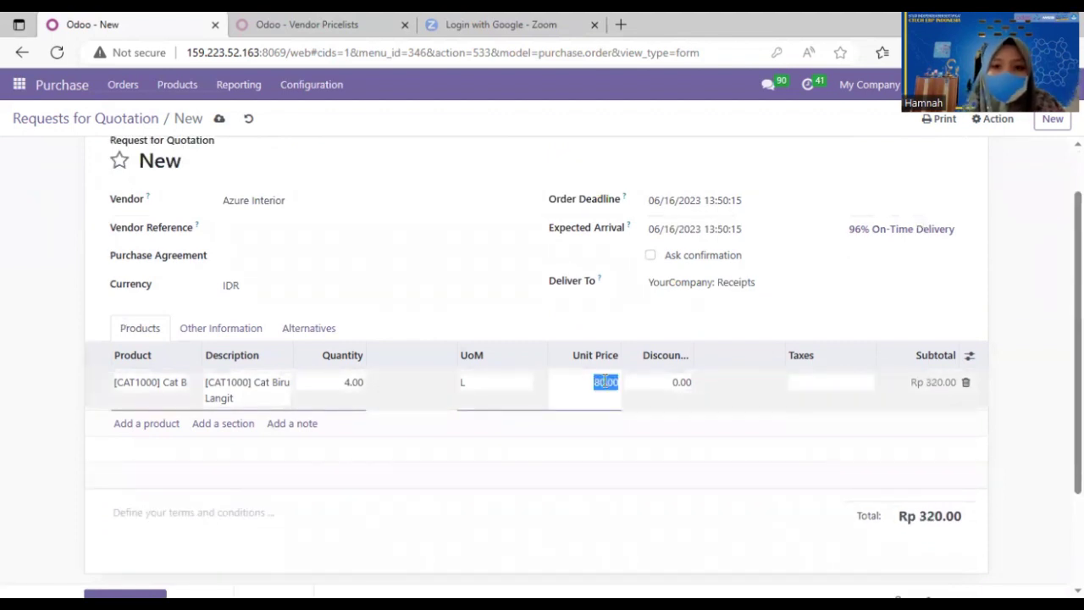
left_click(607, 382)
type("00")
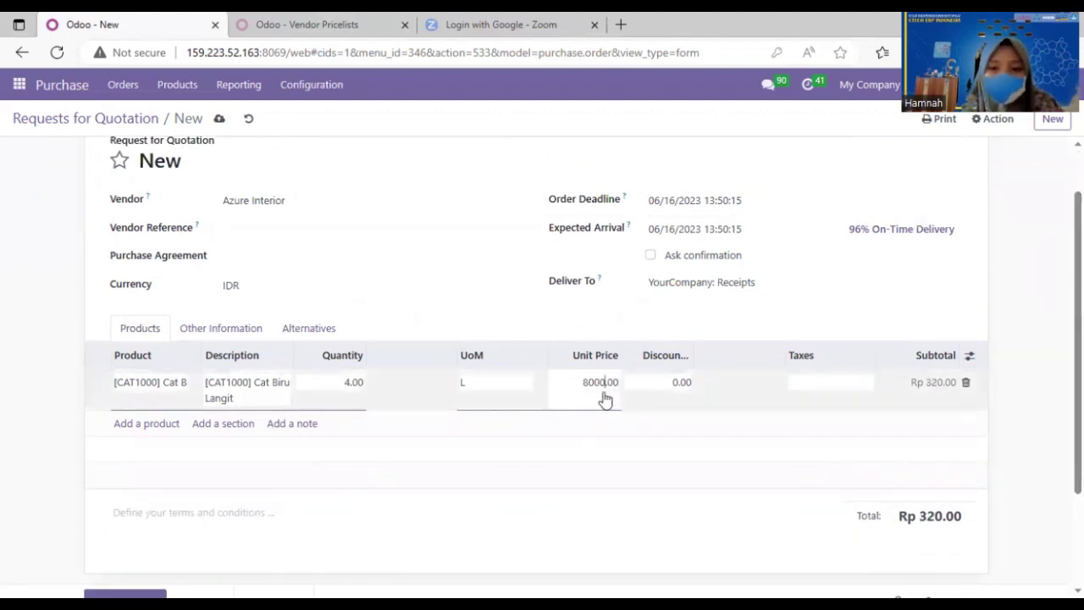
type("0")
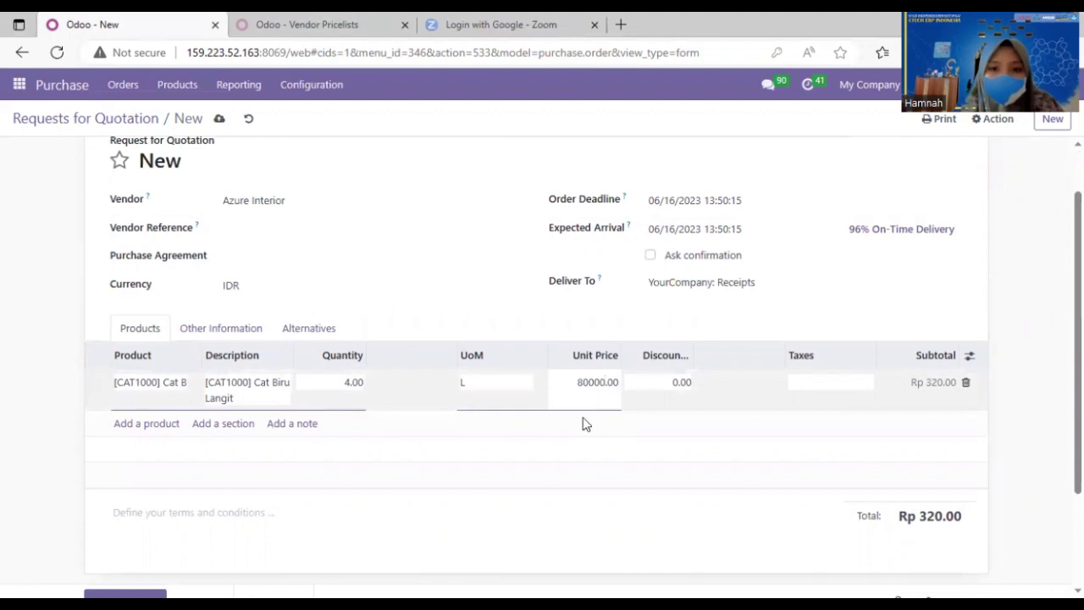
left_click(978, 392)
Confirm the Azure Interior request for quotation as a purchase order and open its receipt
scroll(542, 364, "down", 2)
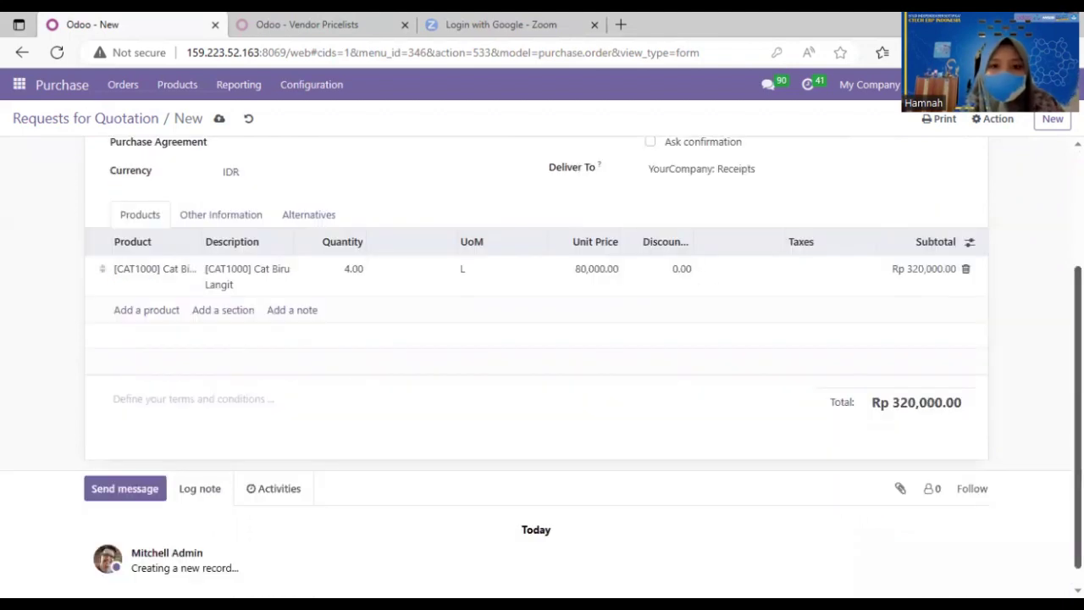
scroll(542, 364, "up", 1)
scroll(542, 364, "up", 2)
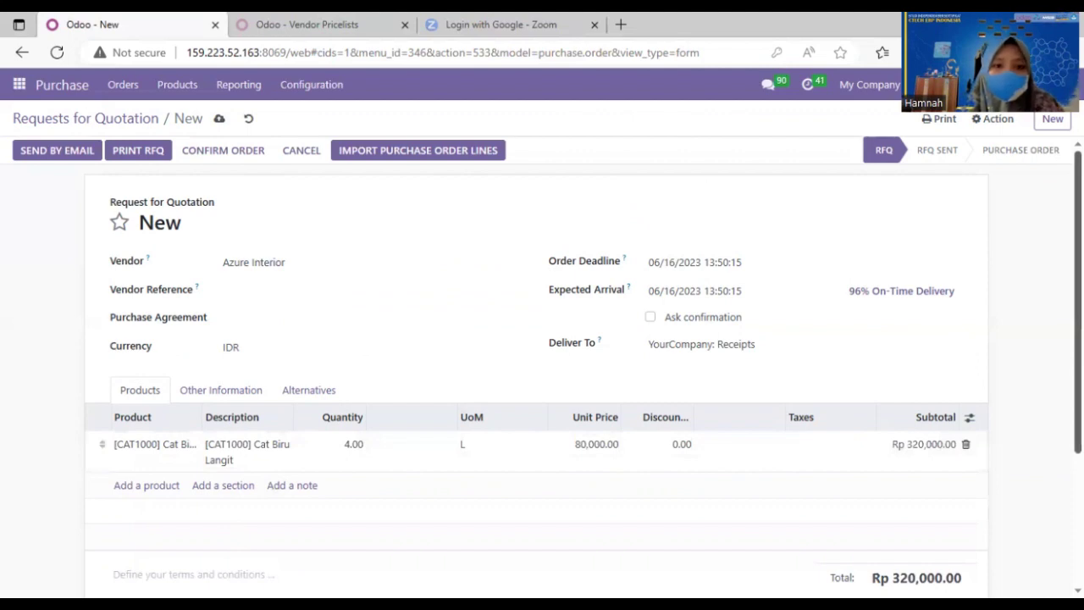
scroll(731, 223, "down", 3)
scroll(731, 223, "up", 3)
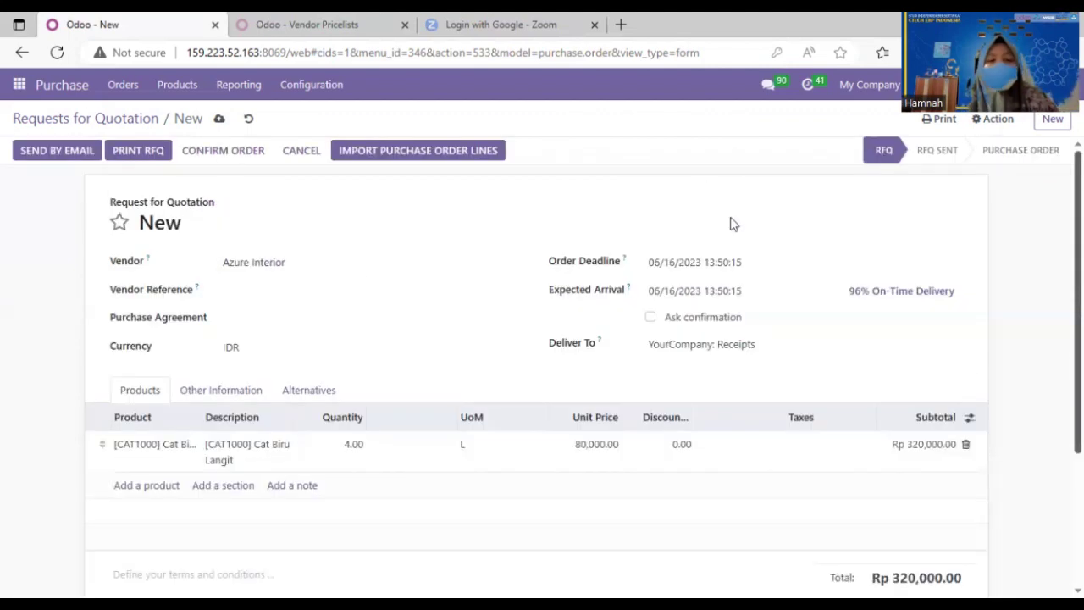
left_click(231, 153)
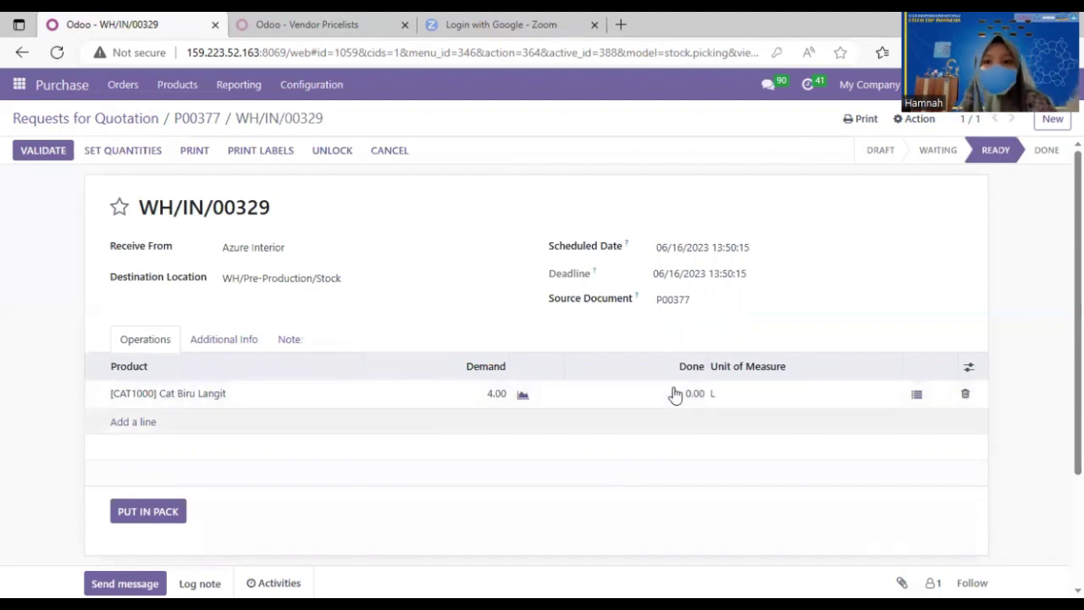
Add a detailed operations line for Cat Biru Langit in the receipt with lot/serial number CAT1001
left_click(916, 395)
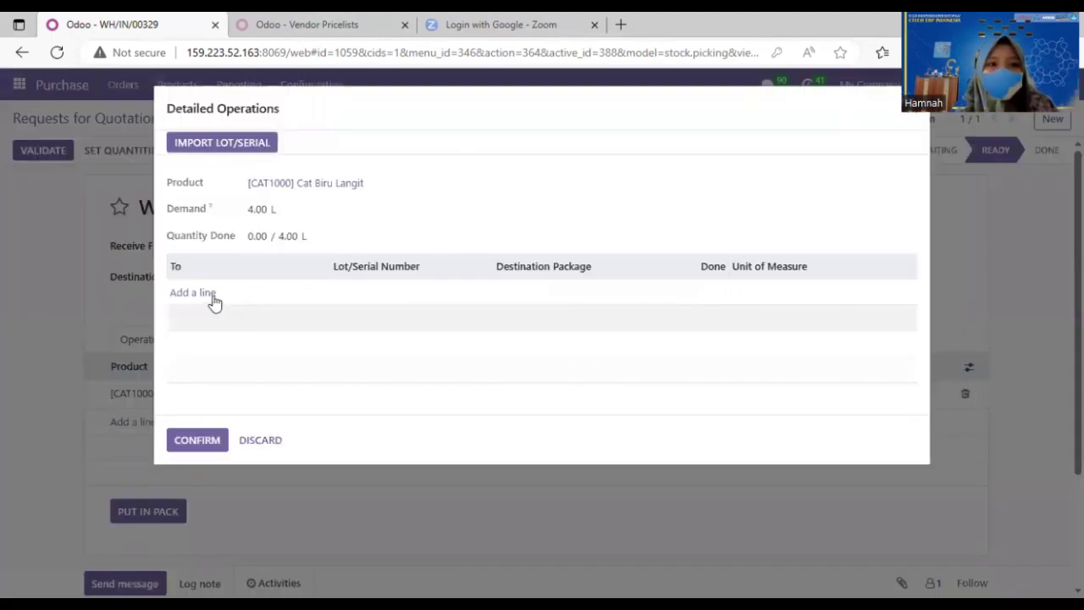
left_click(293, 304)
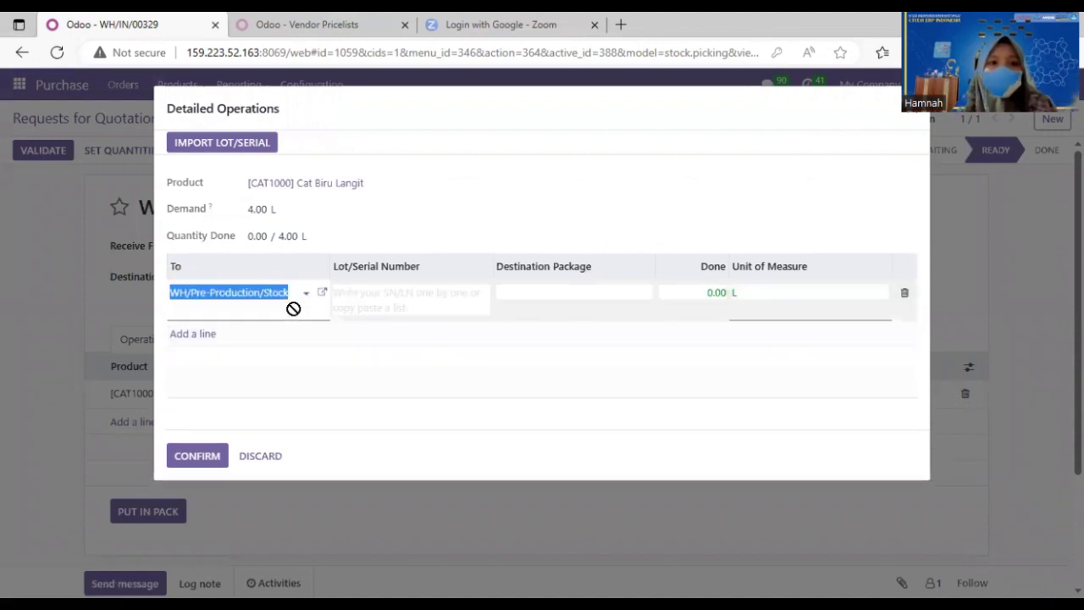
left_click(366, 308)
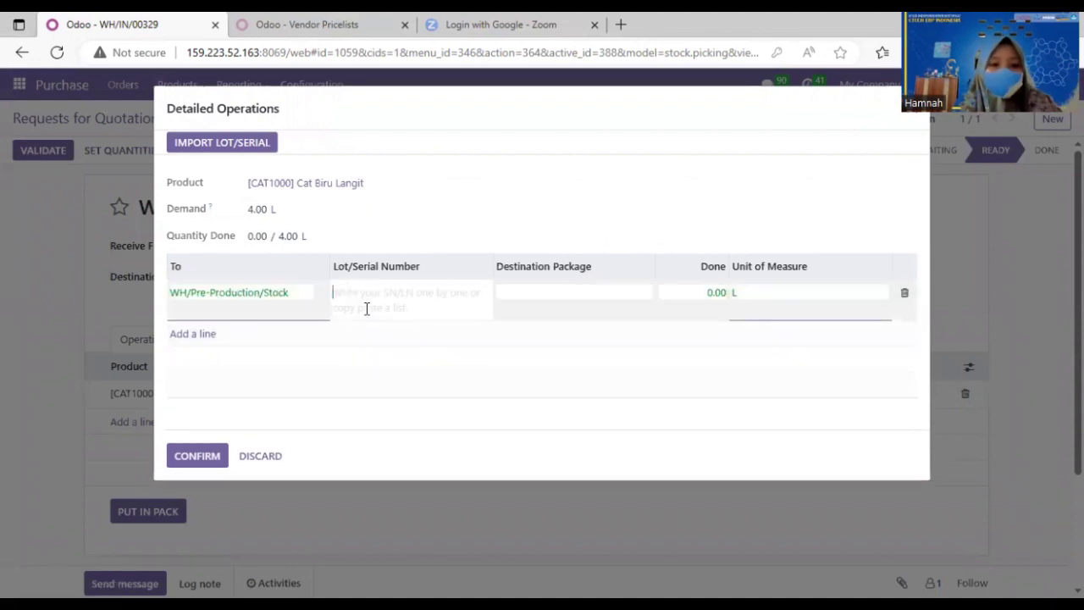
type("c")
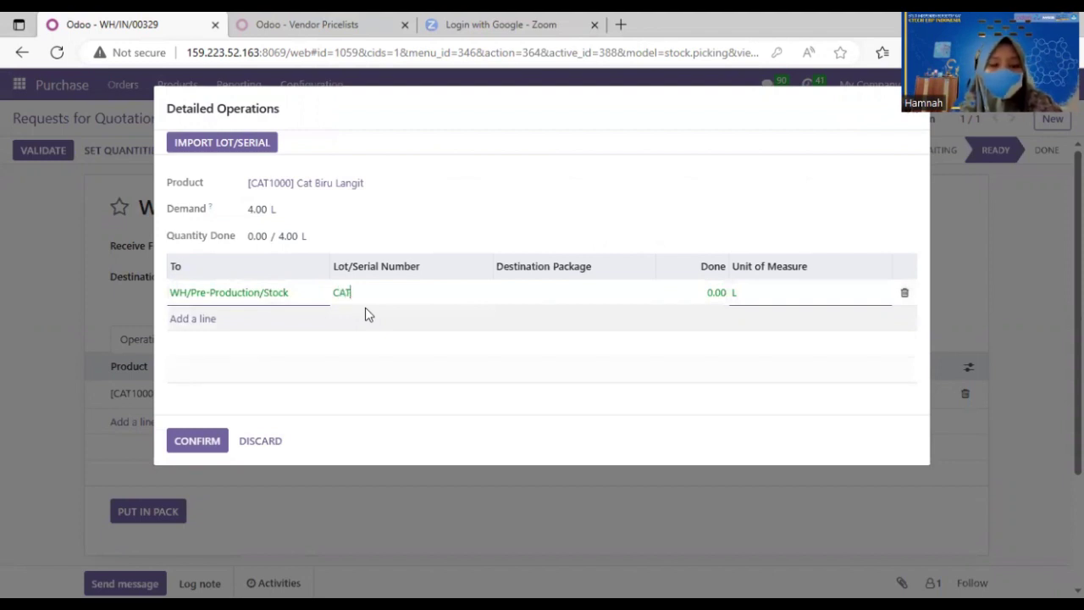
type("AT1001")
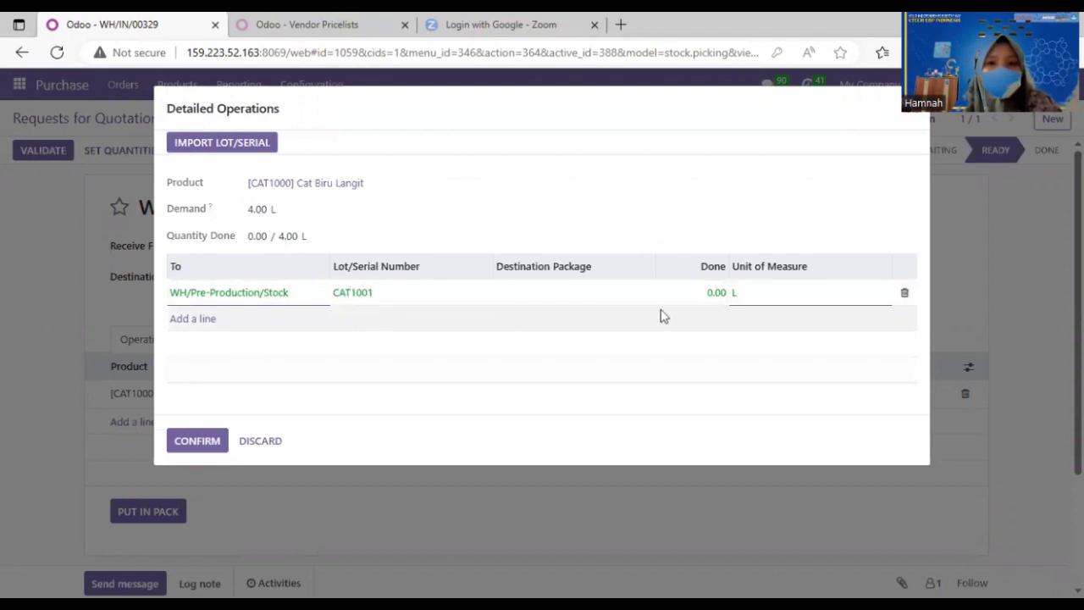
Enter a done quantity of 4 for lot CAT1001 and validate the receipt
left_click(716, 294)
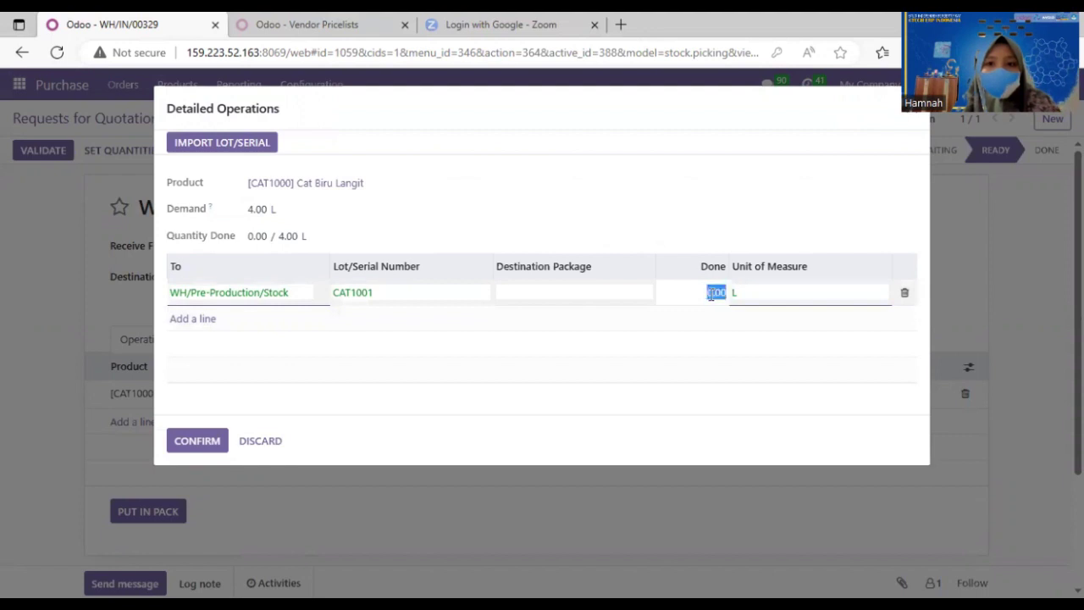
left_click(716, 293)
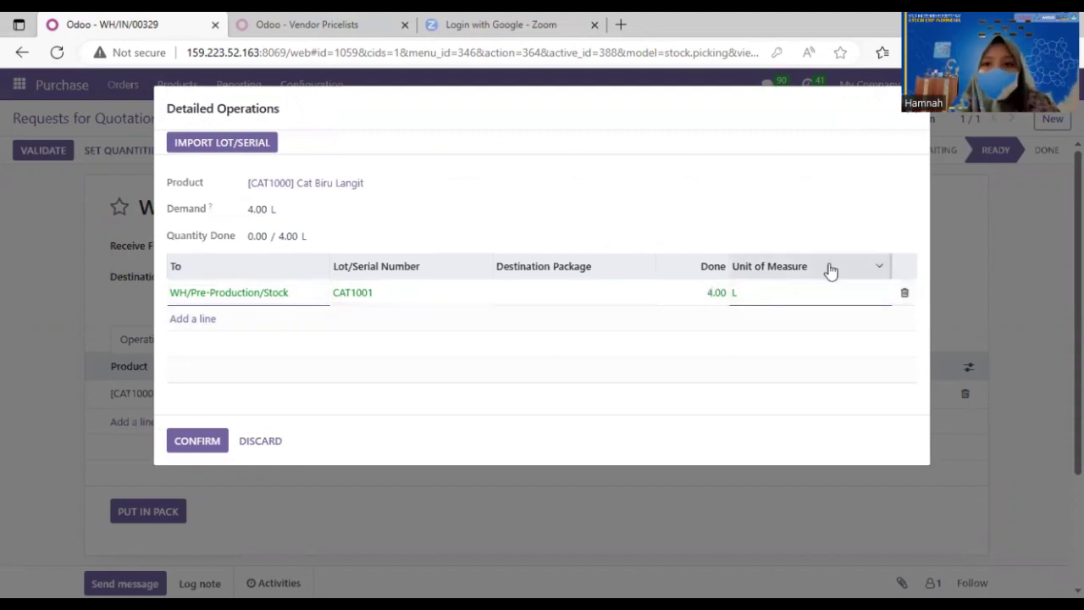
left_click(717, 338)
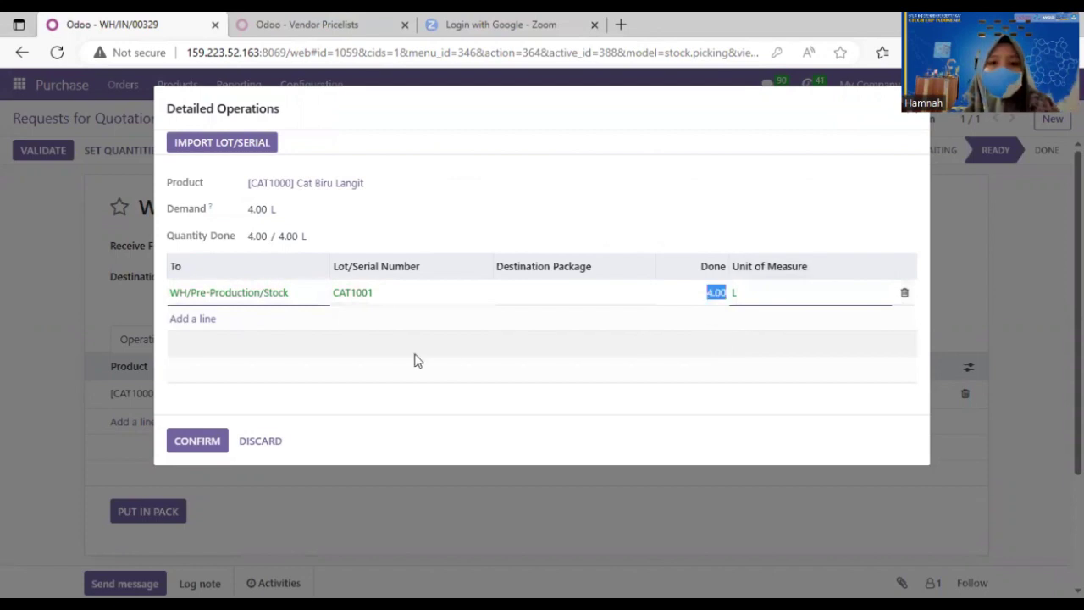
left_click(185, 444)
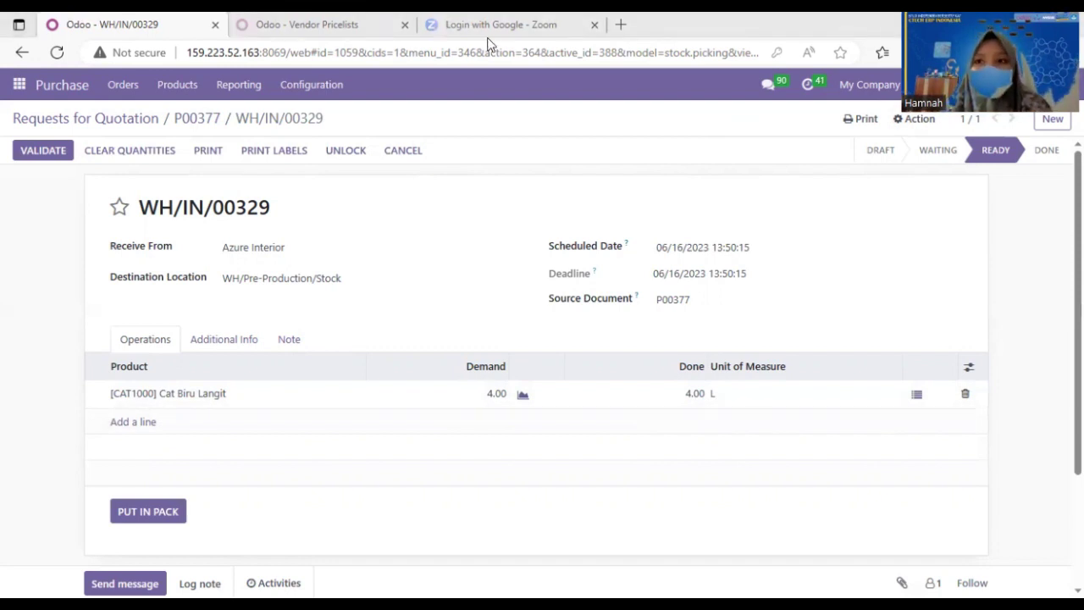
left_click(28, 158)
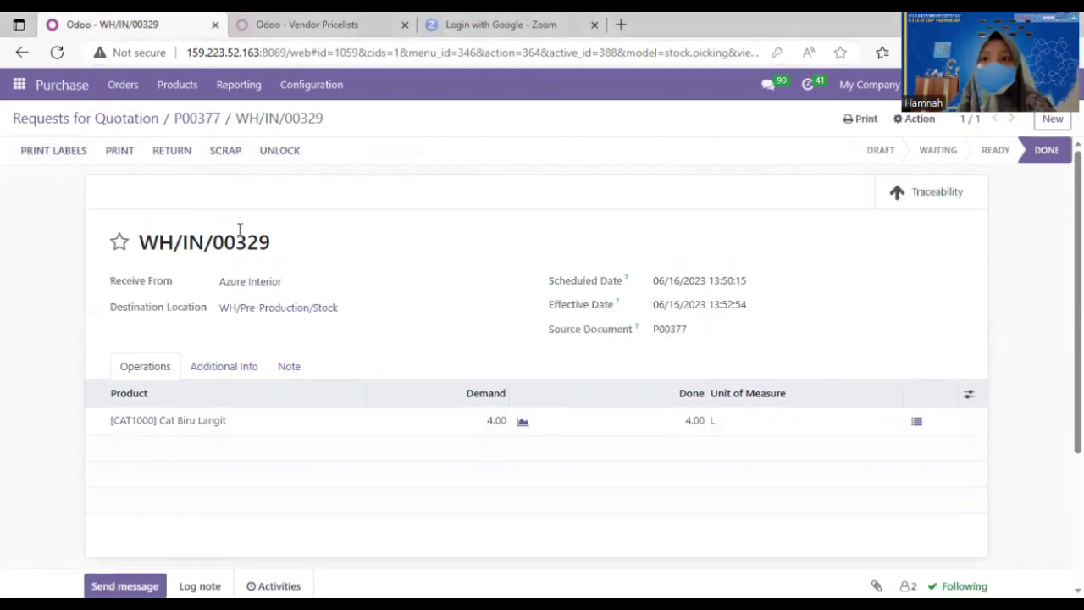
Duplicate the Azure Interior purchase order and change the copy's vendor to the individual contact listed just after PT. Kaktus Berduri
left_click(204, 122)
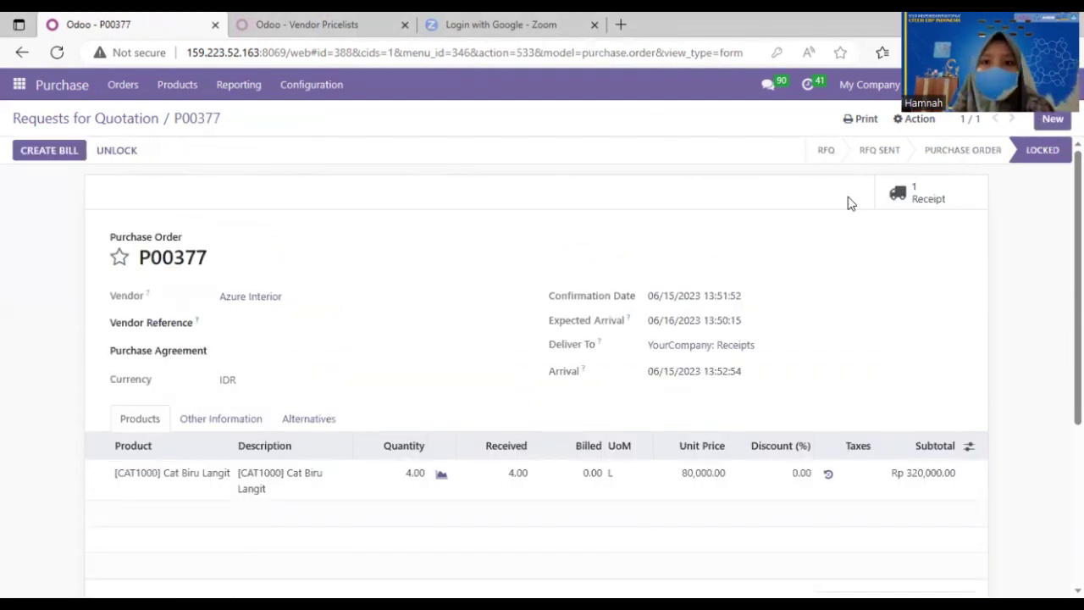
left_click(929, 122)
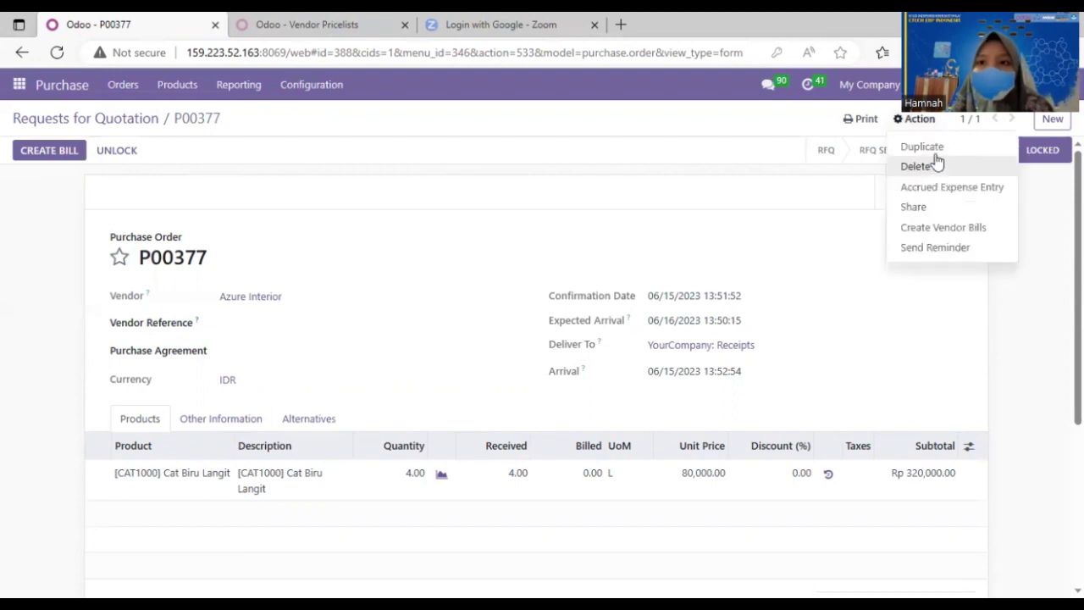
left_click(804, 173)
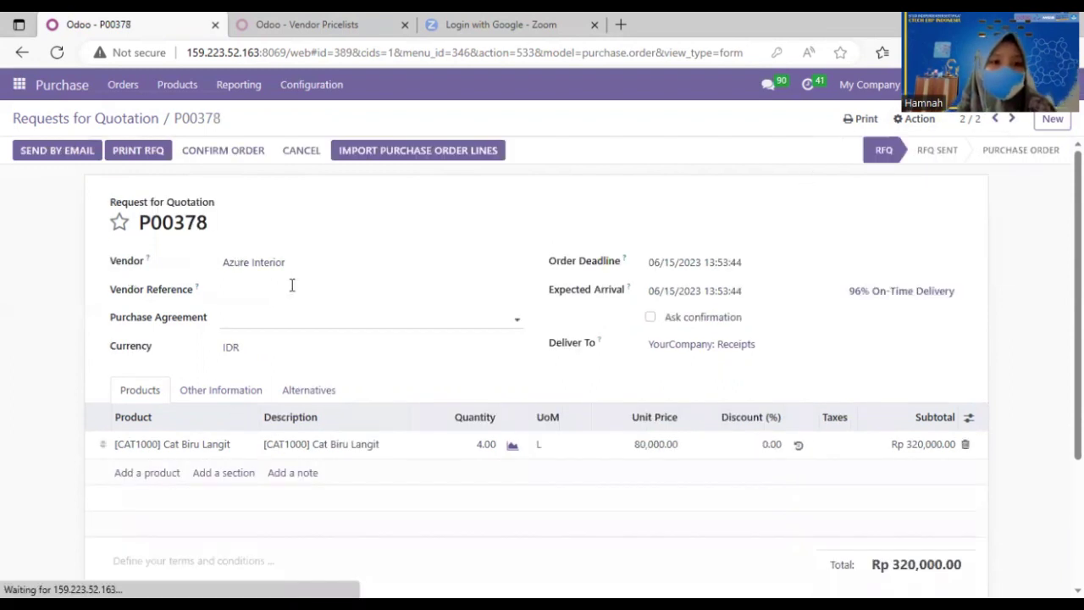
left_click(306, 266)
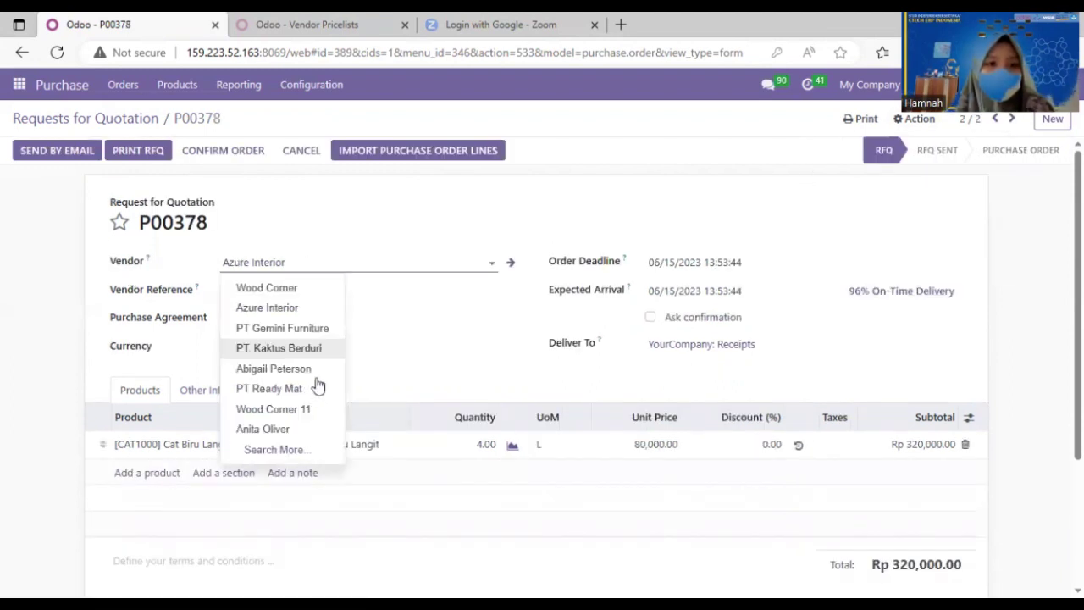
left_click(318, 381)
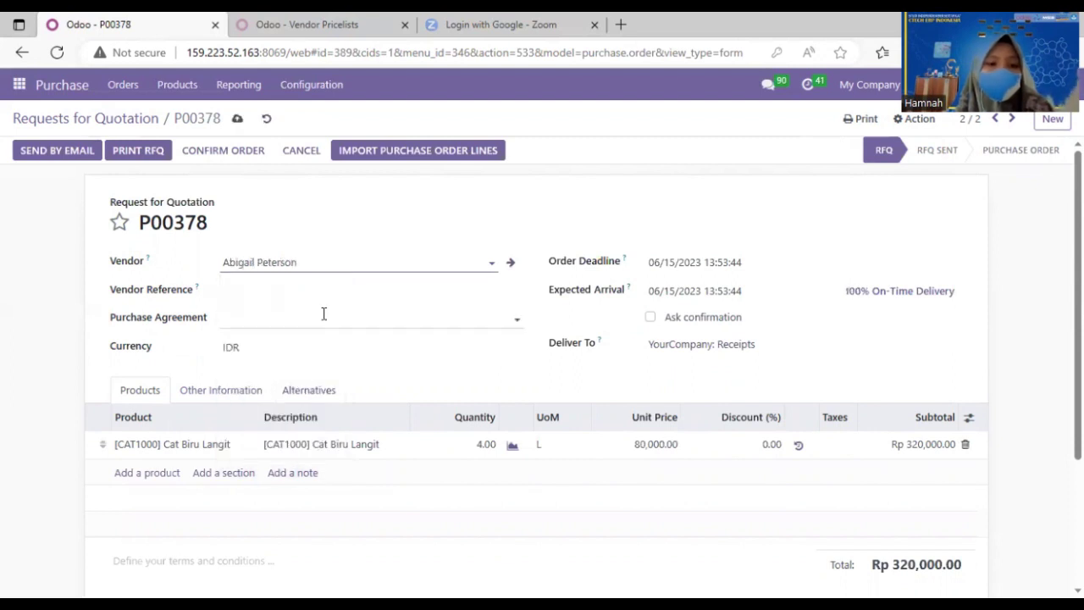
Set both the order deadline and the expected arrival of the duplicated request for quotation to 06/16/2023
left_click(688, 266)
left_click(814, 418)
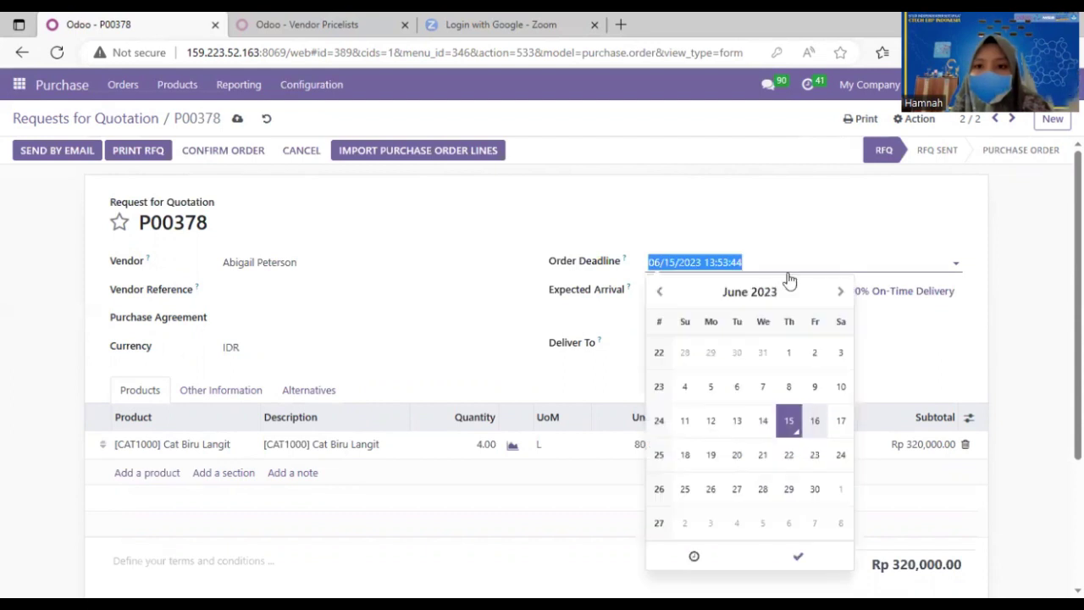
left_click(725, 293)
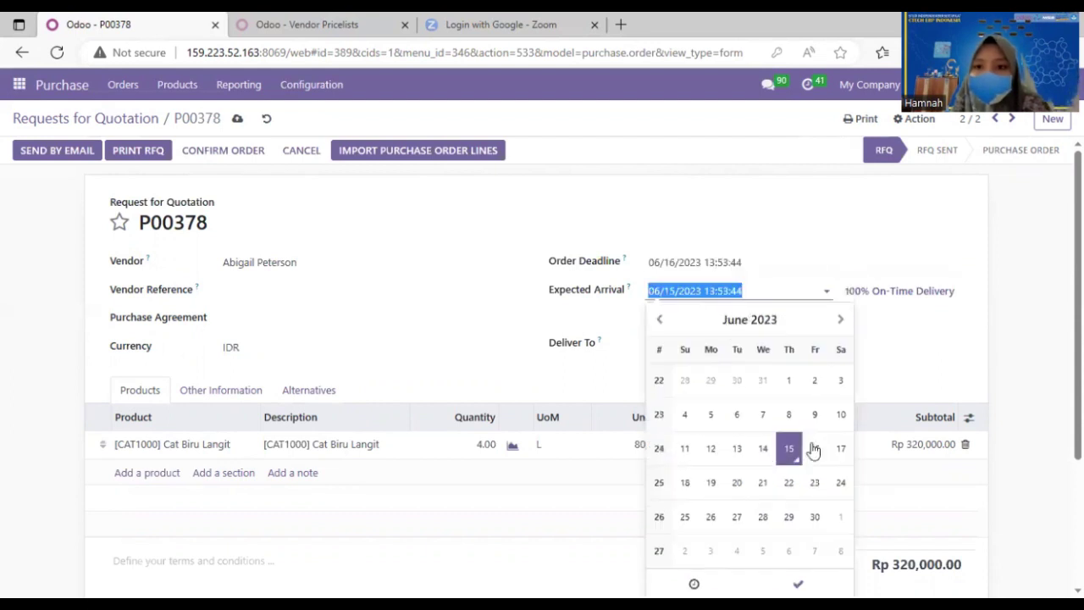
left_click(814, 448)
left_click(1048, 289)
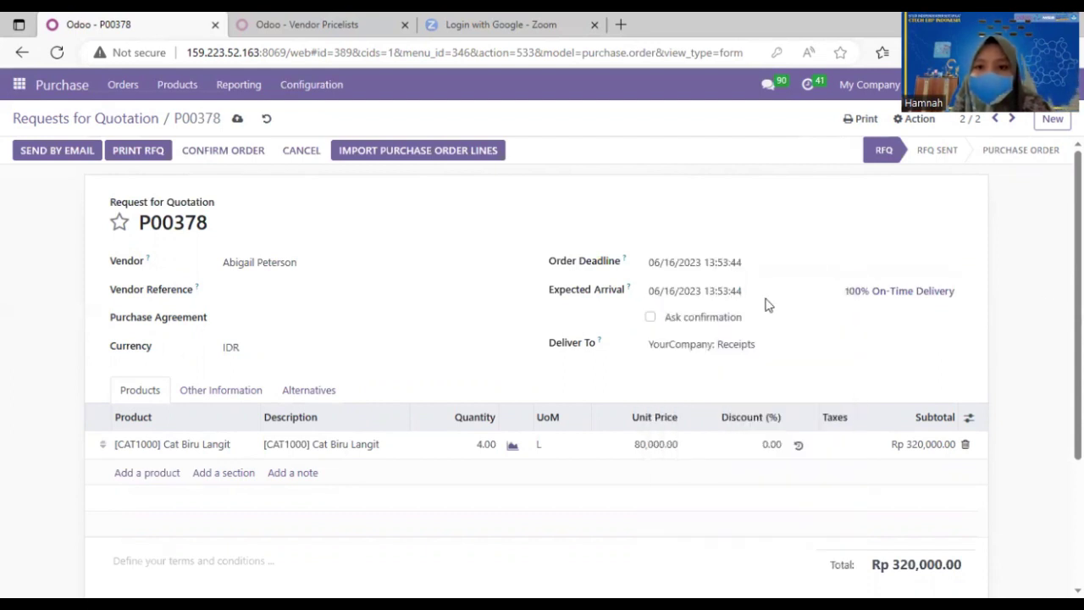
Set the Cat Biru Langit quantity on the duplicated request for quotation to 3
scroll(463, 363, "down", 1)
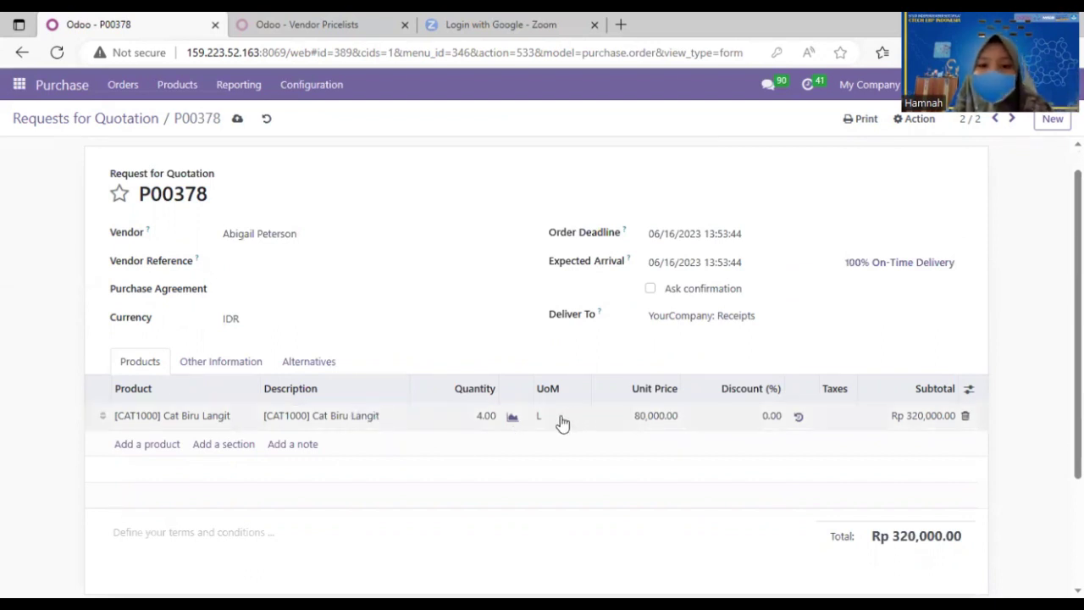
left_click(483, 414)
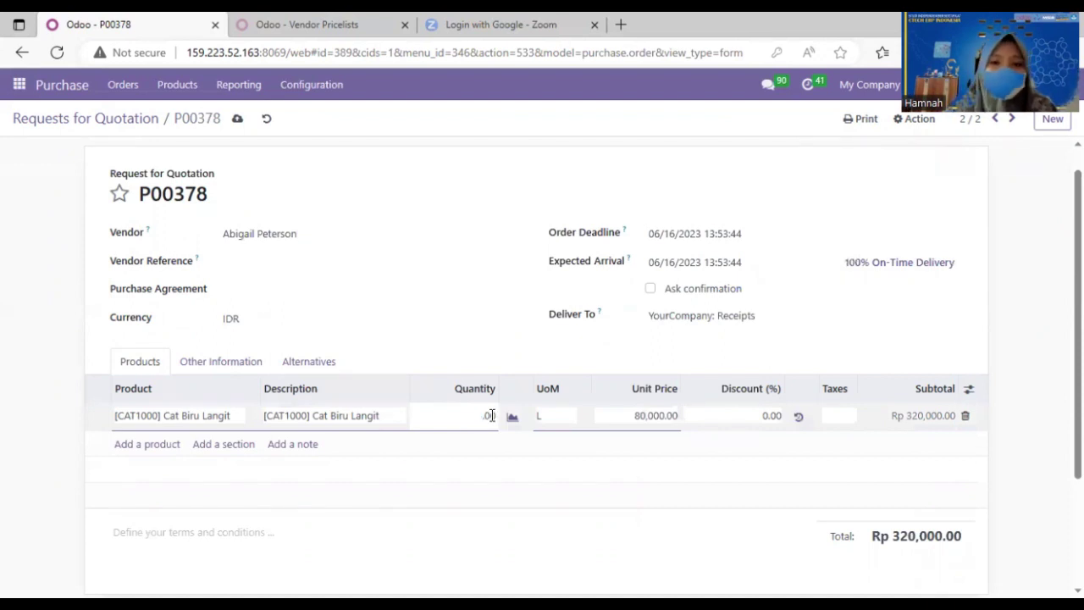
type("3")
left_click(934, 334)
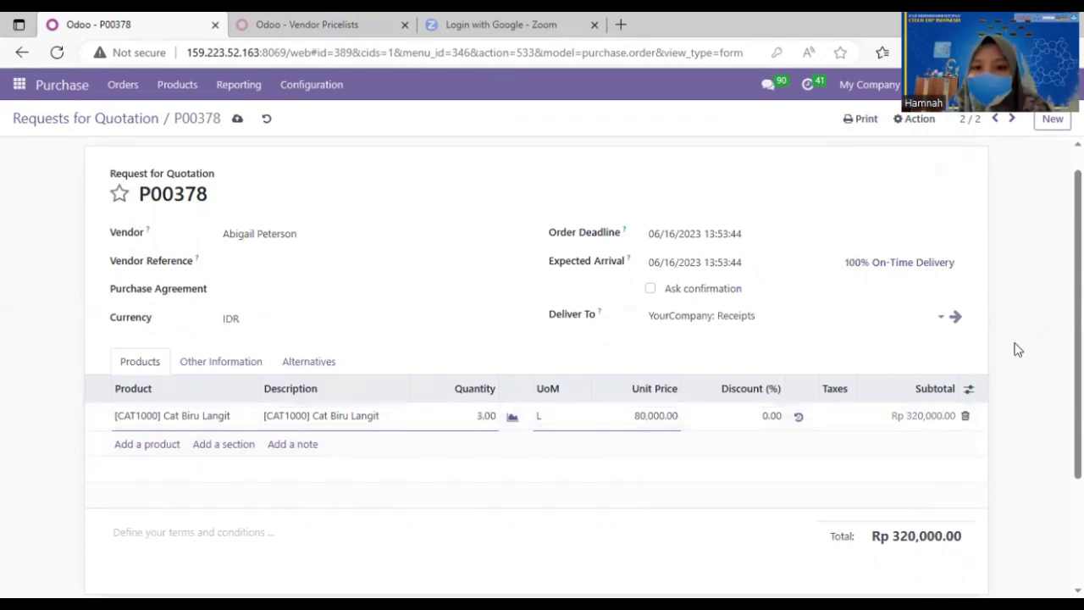
Confirm the duplicated request for quotation as a purchase order and open its receipt
scroll(542, 339, "down", 2)
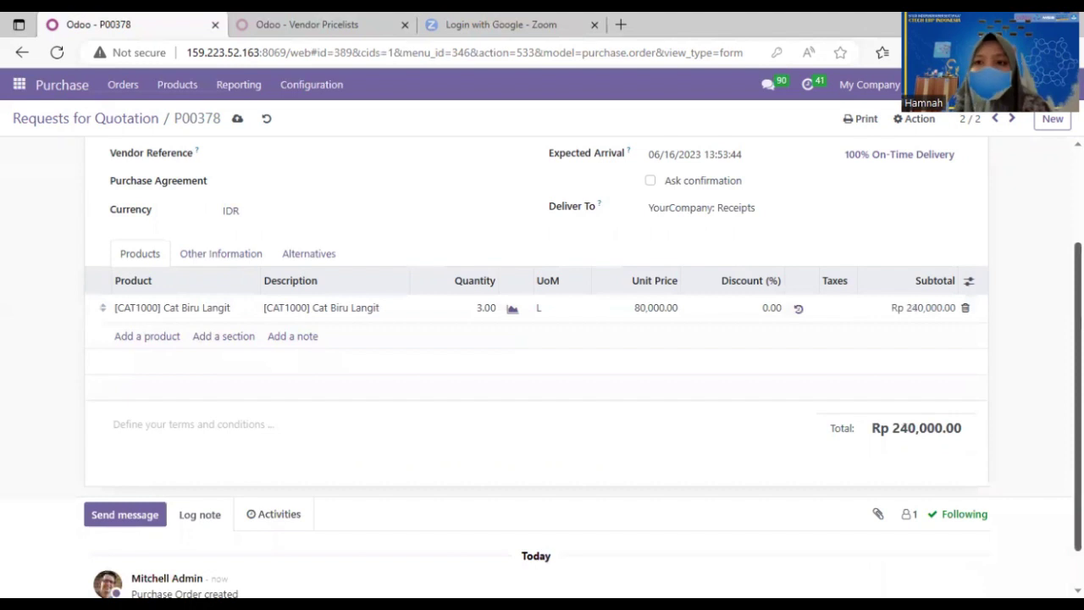
scroll(937, 262, "up", 3)
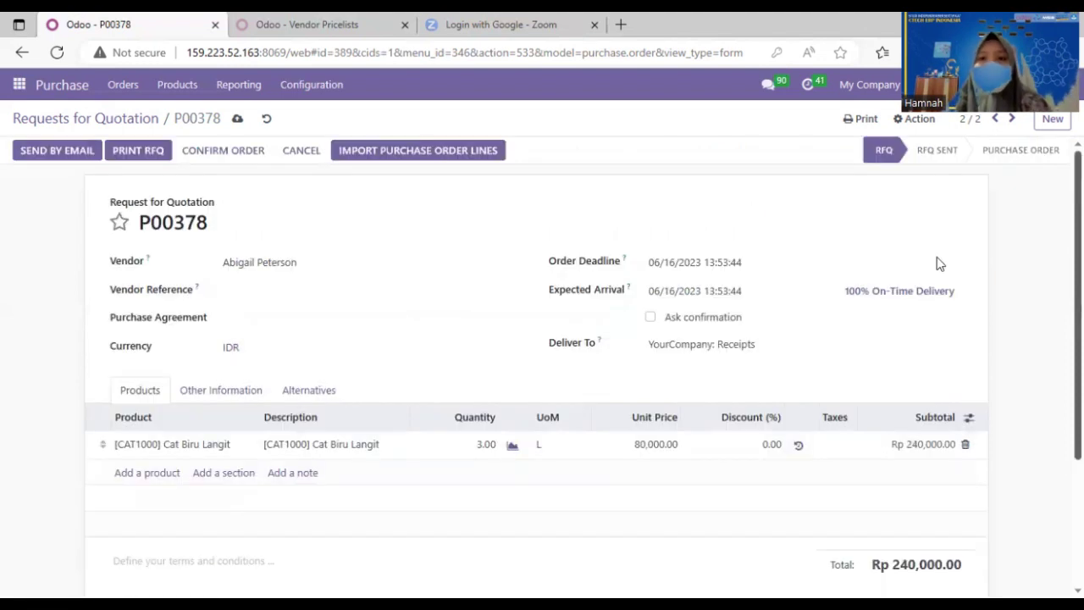
left_click(214, 152)
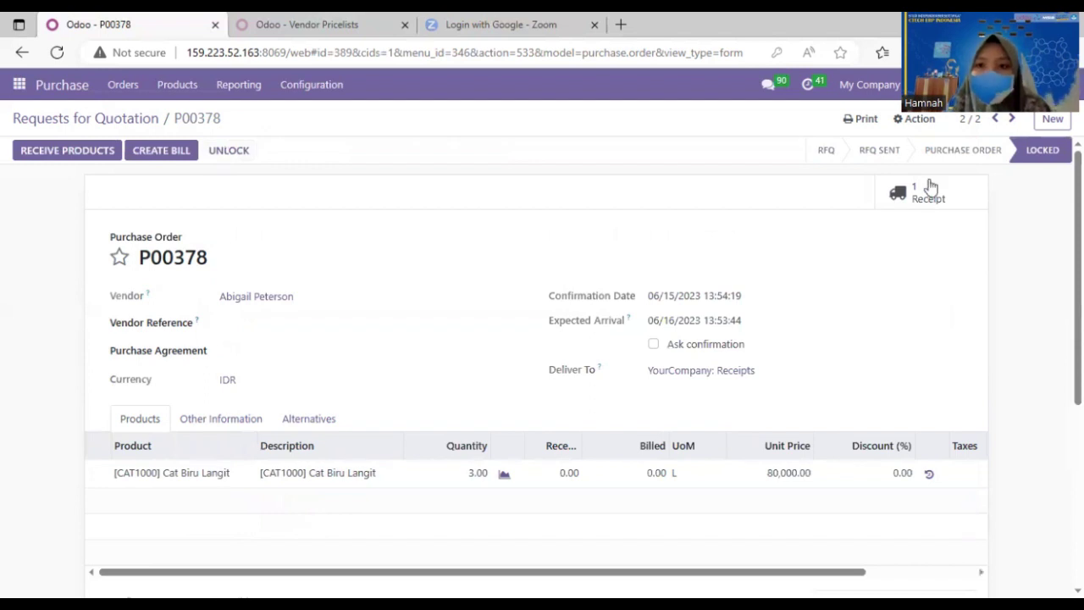
left_click(928, 191)
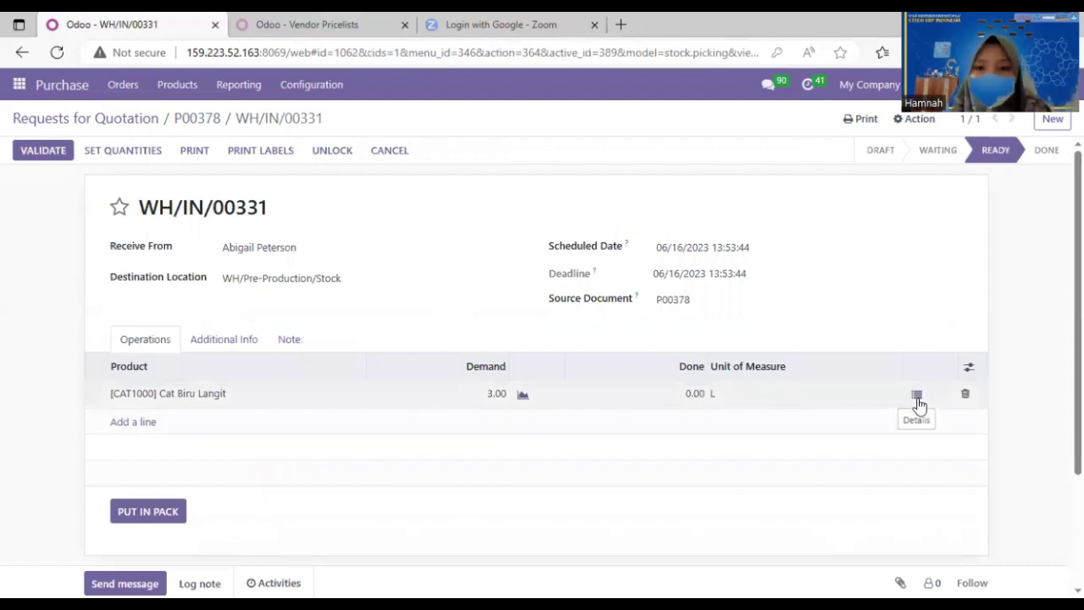
Add a detailed operation line to the receipt's Cat Biru Langit product with lot number CAT1002
left_click(917, 398)
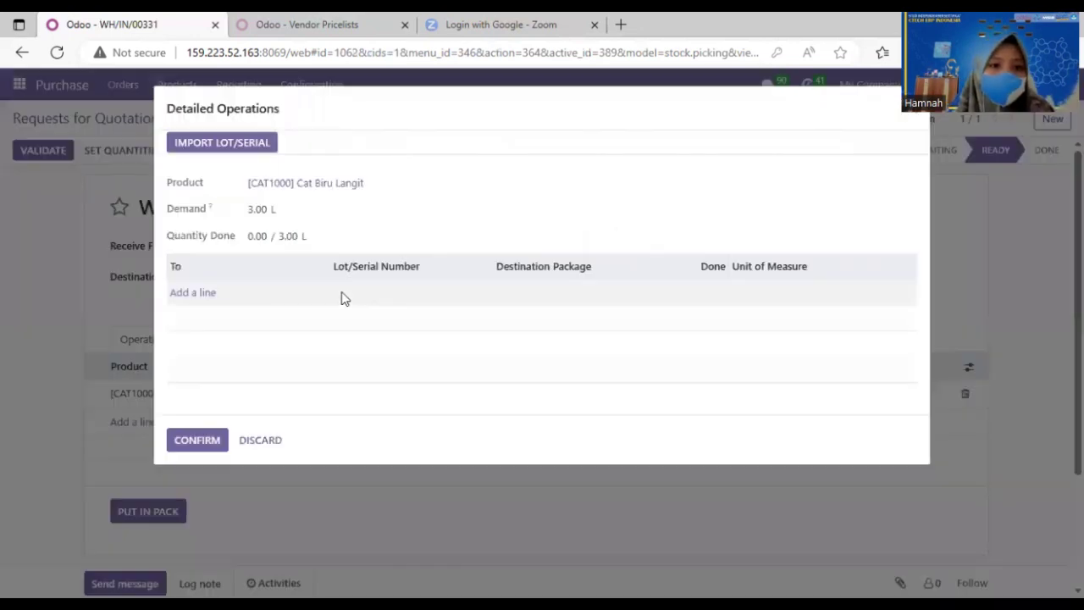
left_click(193, 292)
left_click(404, 296)
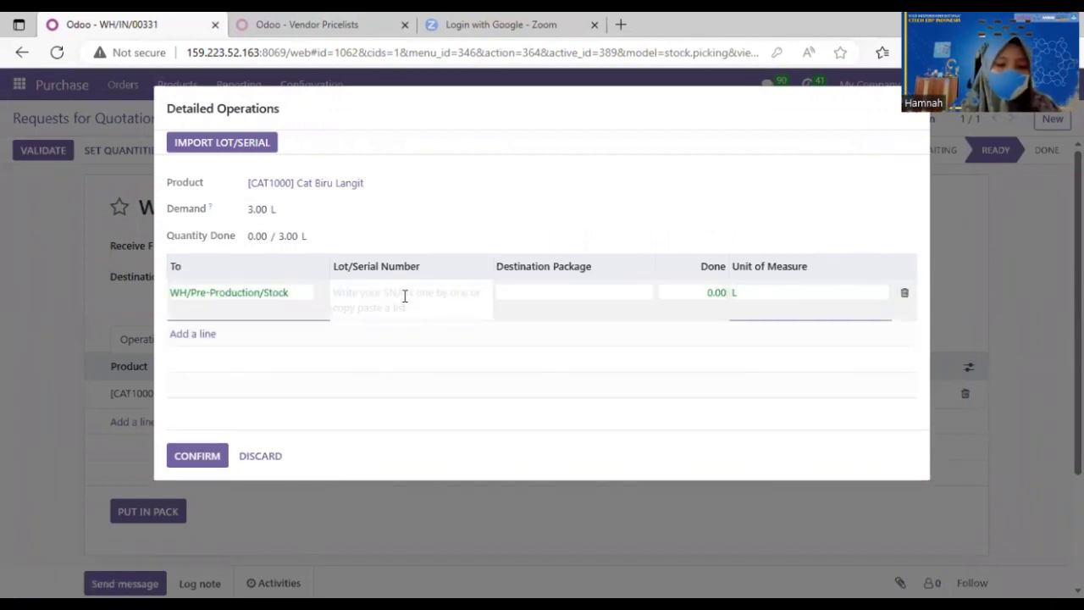
type("cat")
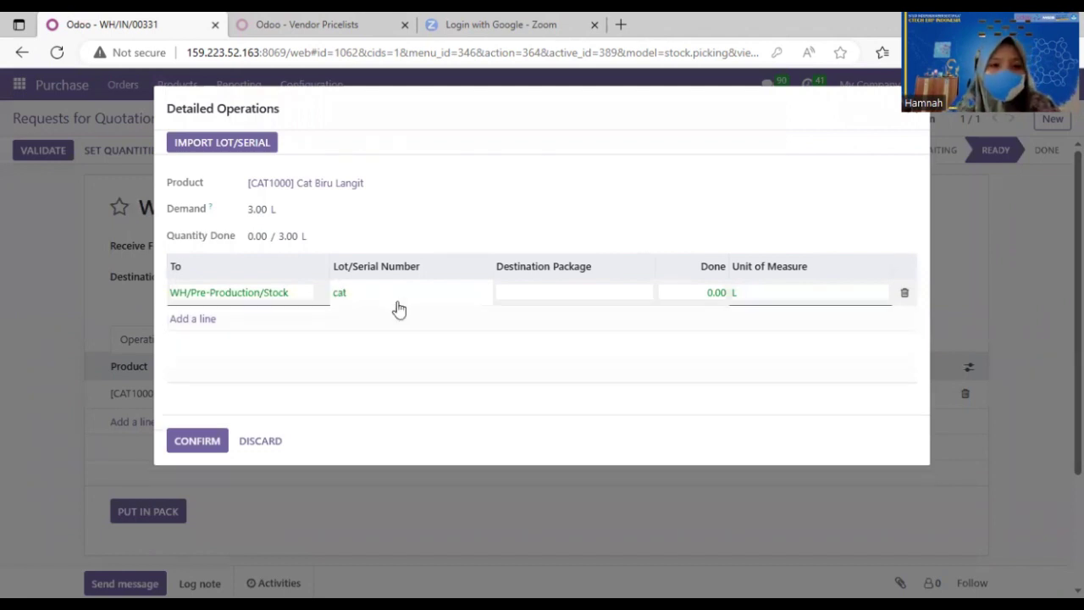
key("BackSpace")
key("BackSpace")
type("AT")
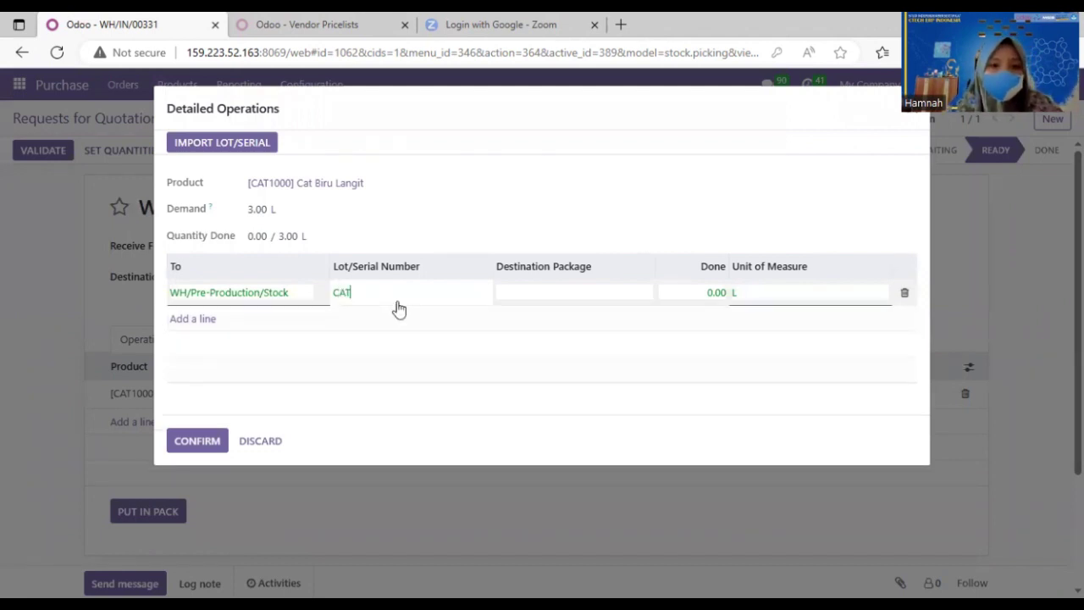
type("1002")
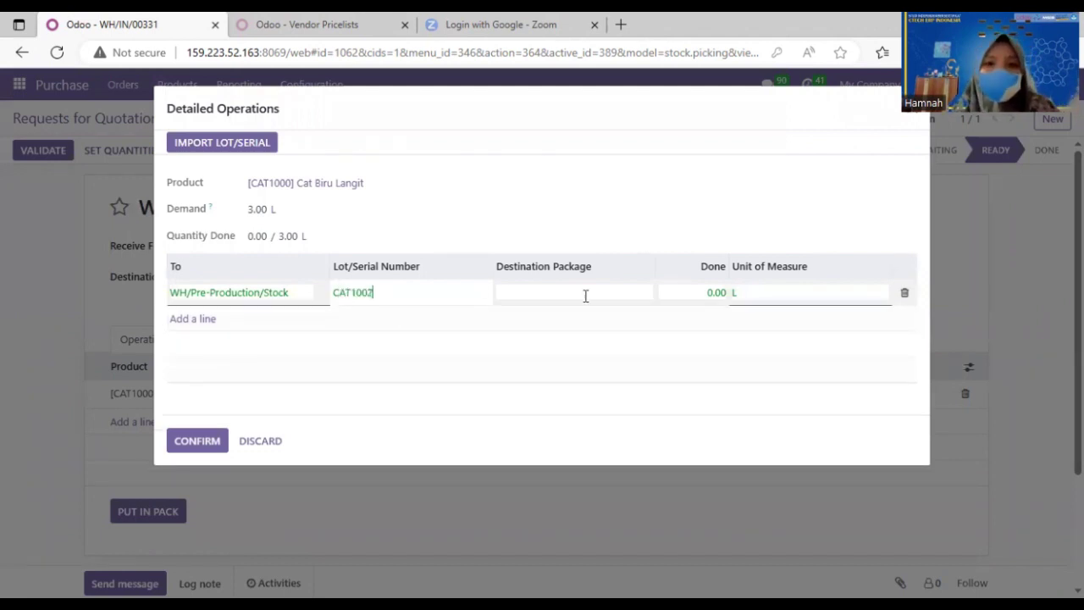
Set the done quantity of lot CAT1002 to 3, confirm the detailed operations and validate the receipt
left_click(716, 293)
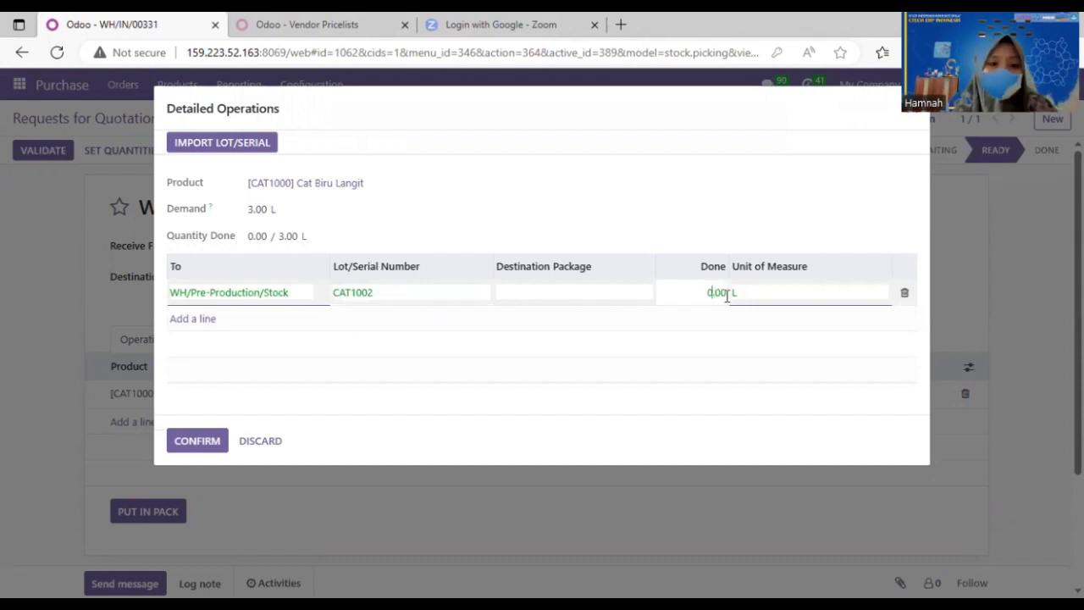
type("3")
left_click(201, 437)
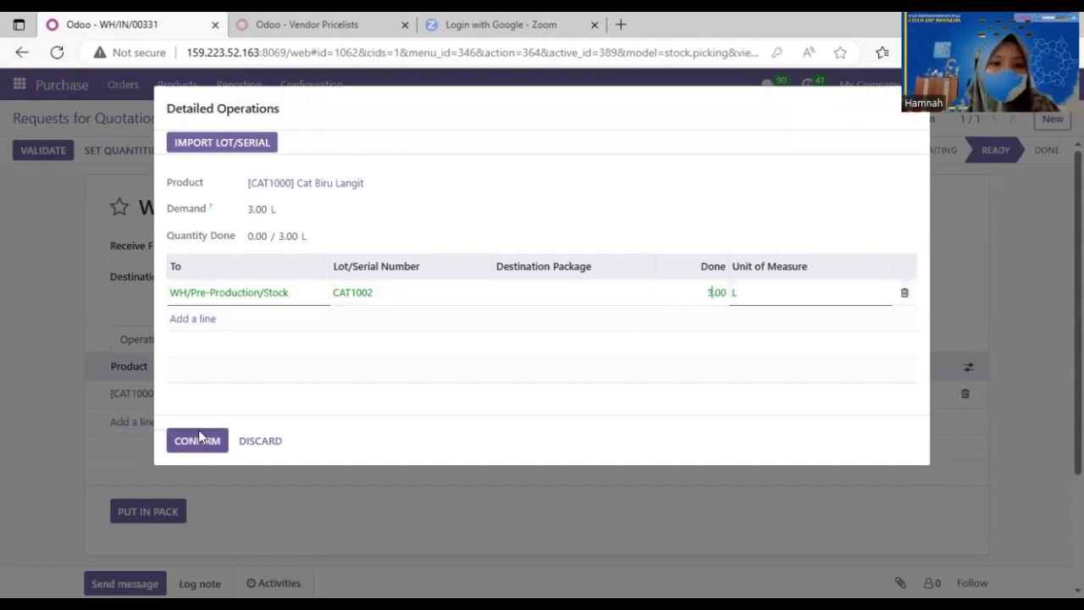
left_click(200, 438)
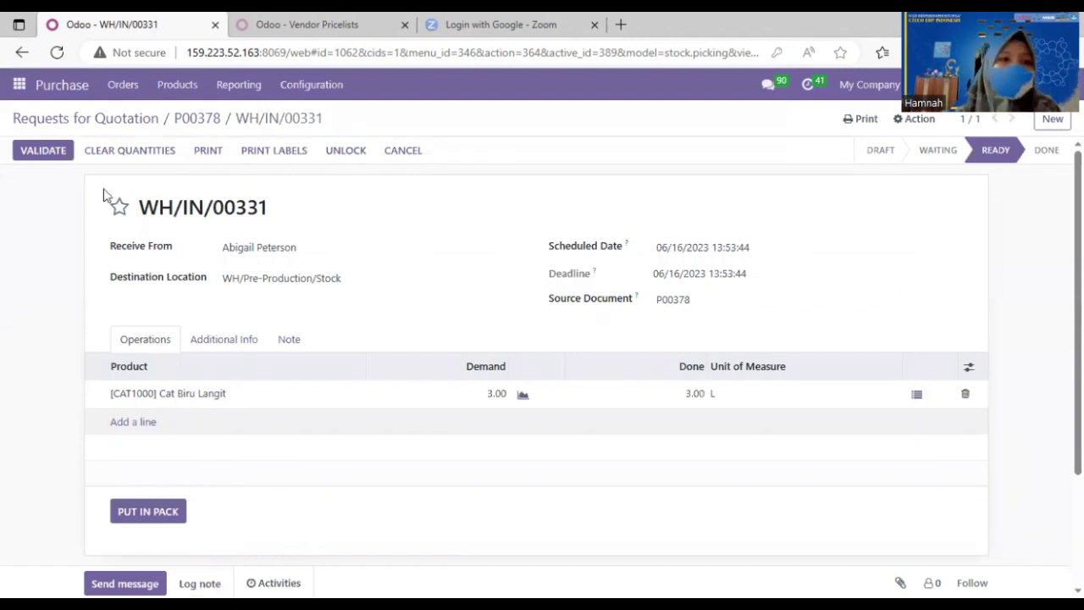
left_click(39, 152)
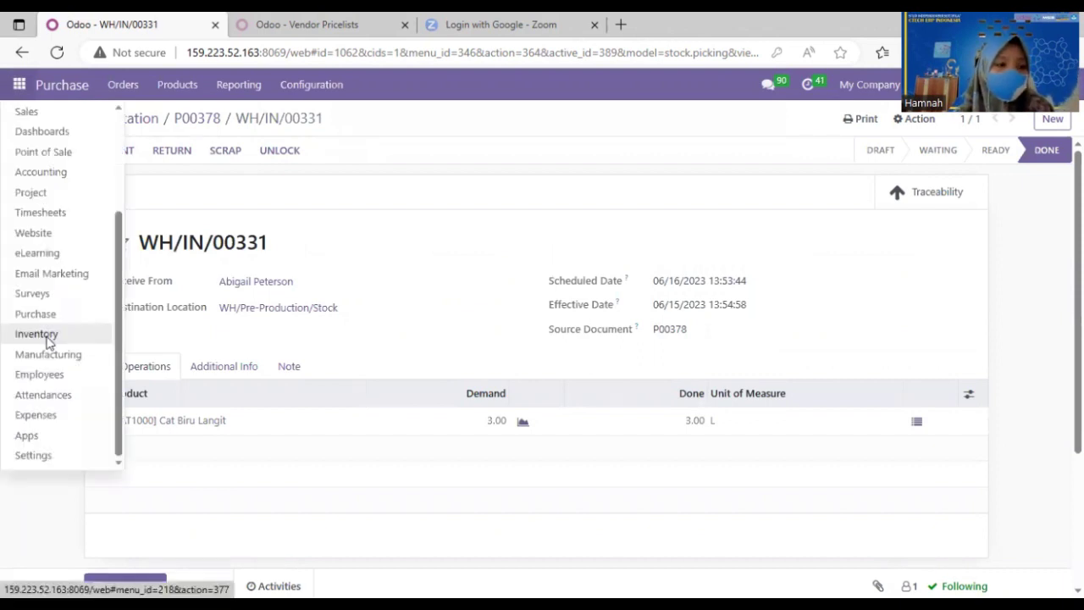
Find the Cat Biru Langit lots in Inventory's lots and serial numbers and examine lot CAT1001's quantity
left_click(38, 334)
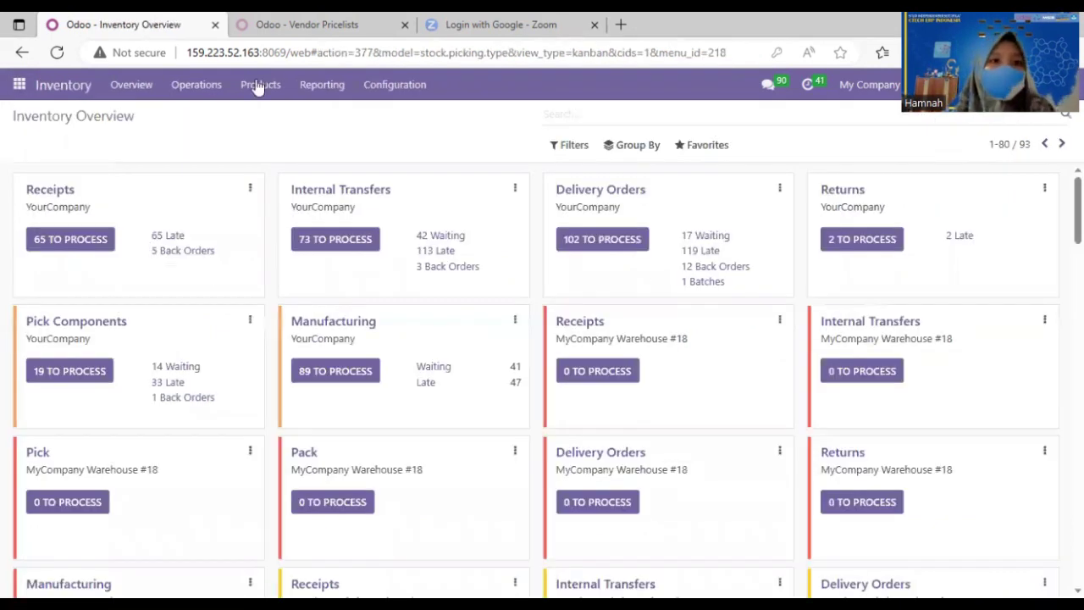
left_click(260, 85)
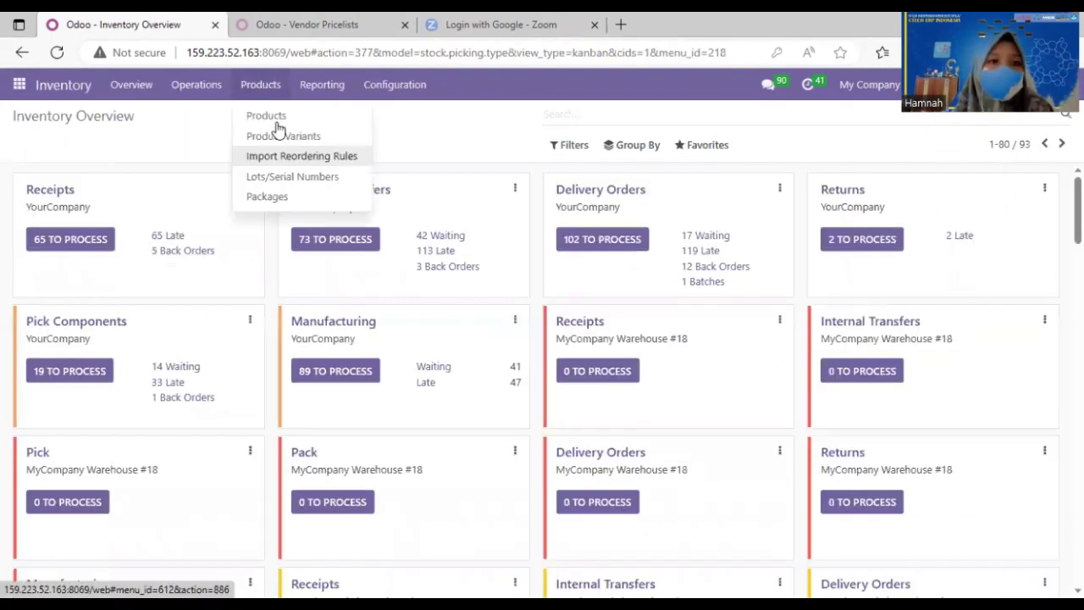
left_click(298, 177)
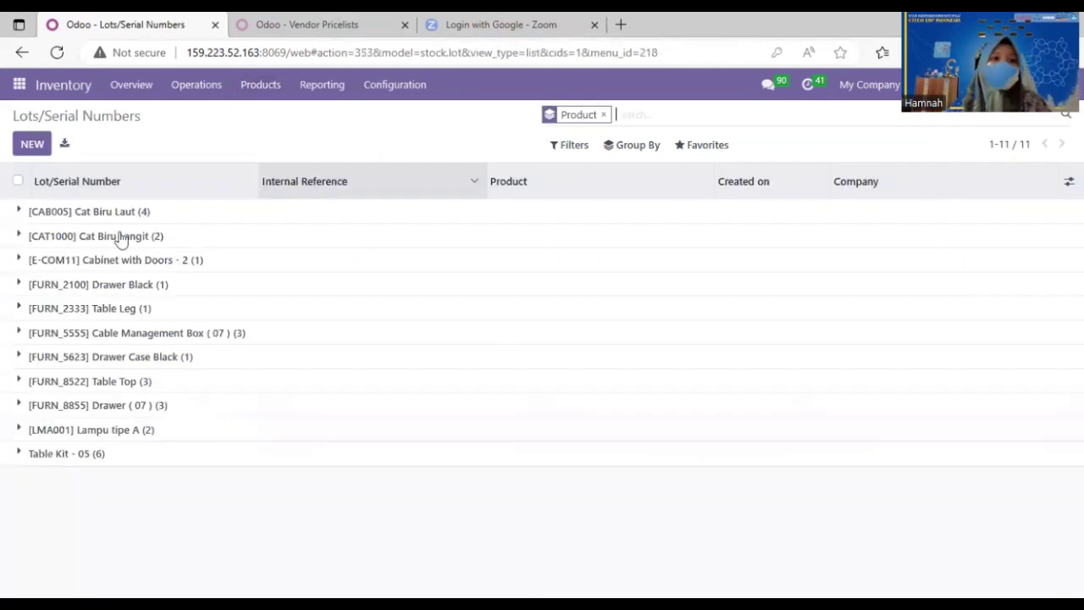
left_click(21, 238)
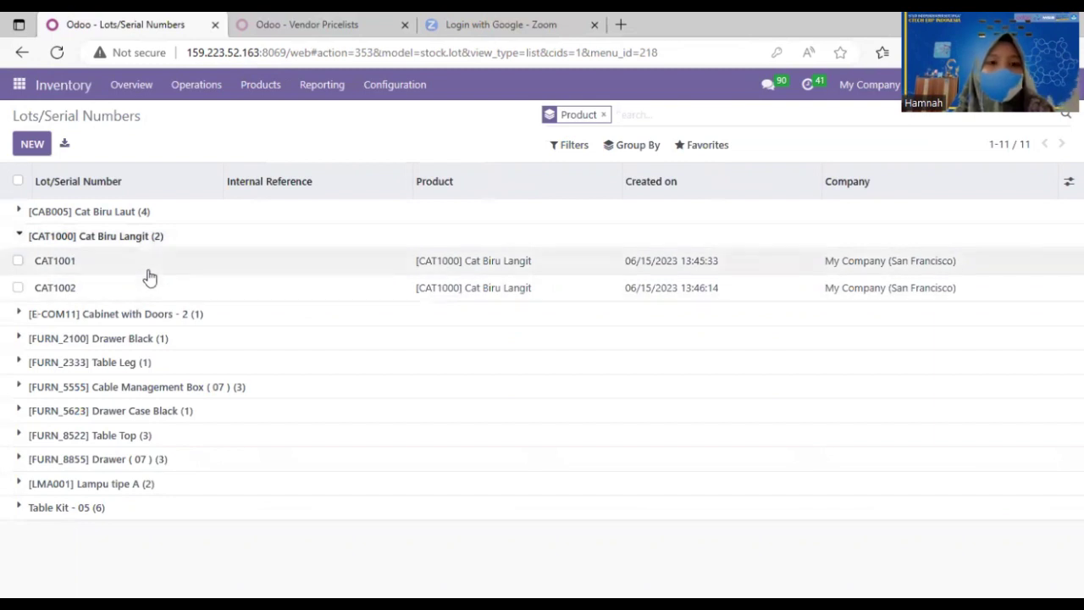
left_click(148, 269)
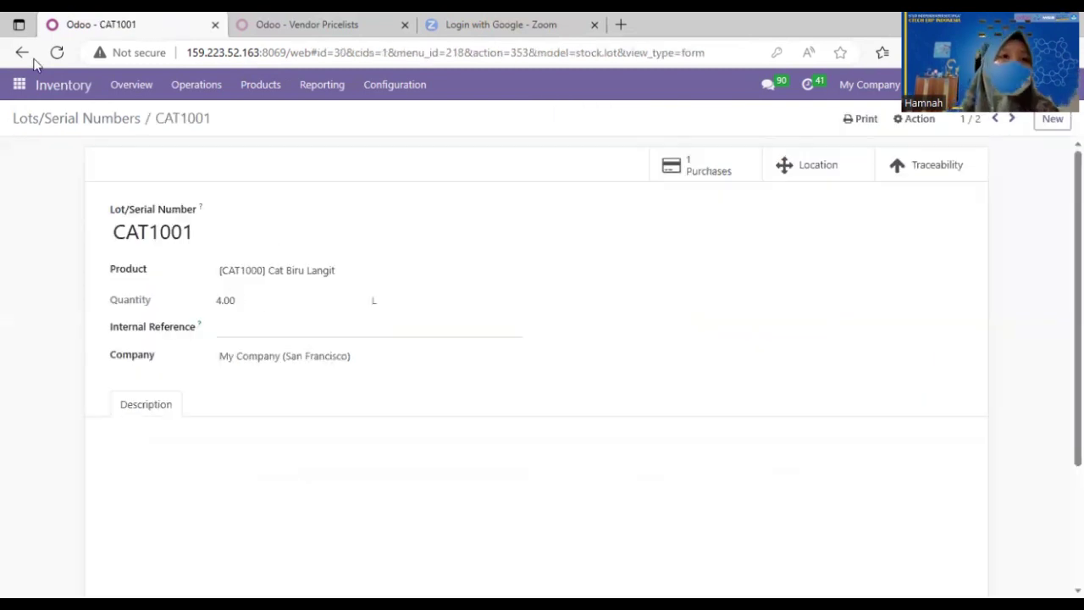
Examine the quantity of lot CAT1002 and return to the expanded list of Cat Biru Langit lots
left_click(246, 87)
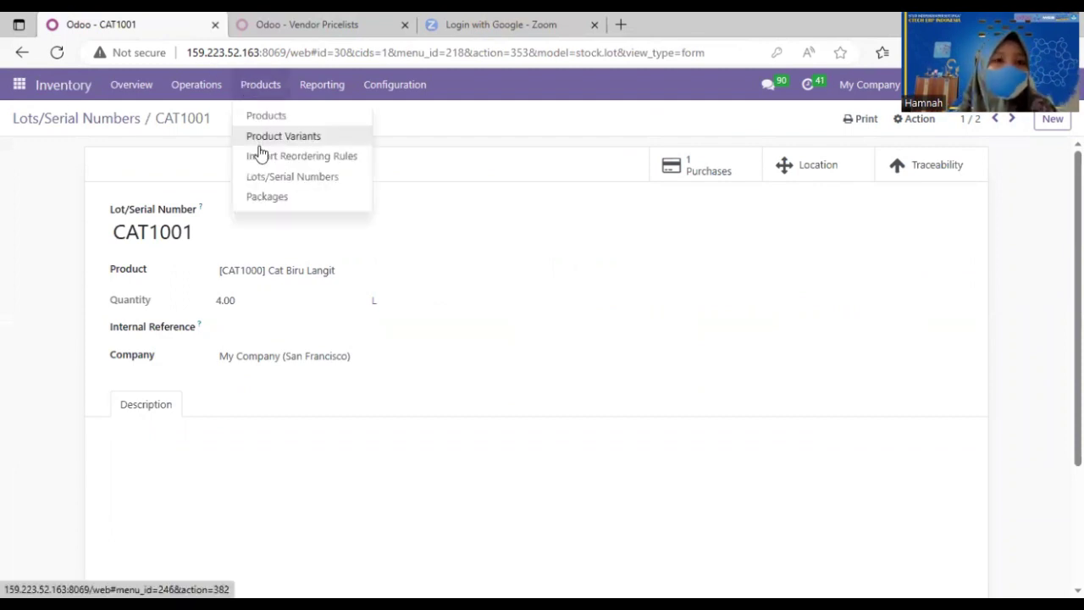
left_click(116, 124)
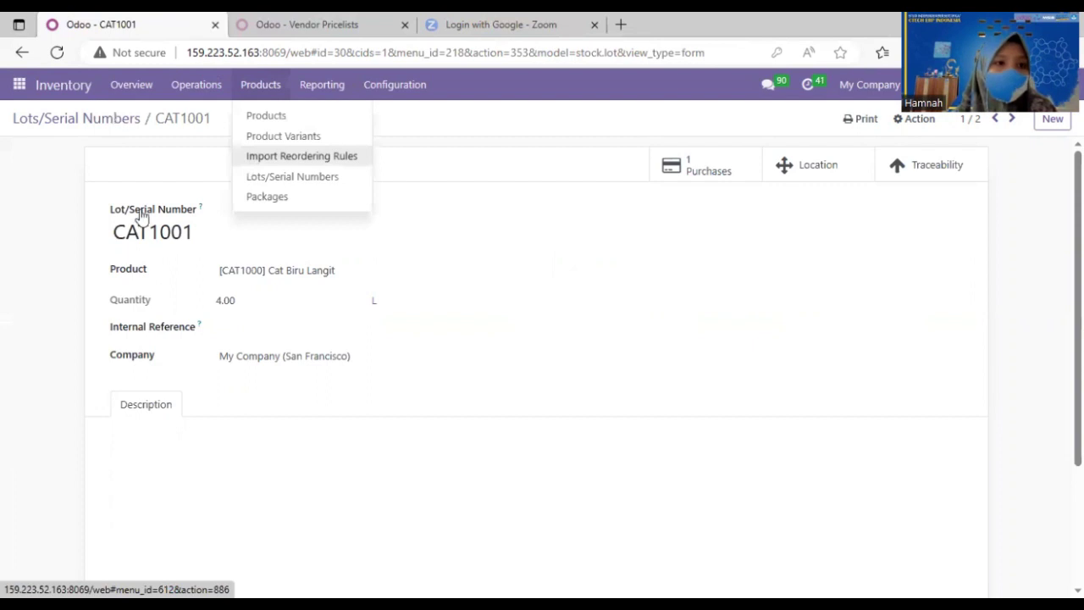
left_click(44, 288)
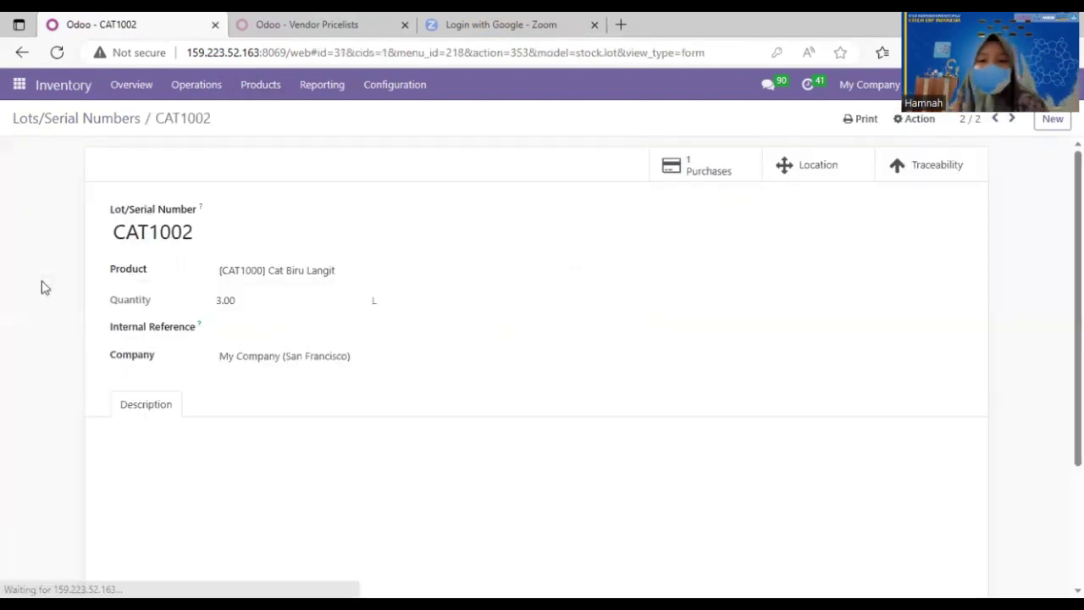
left_click(245, 89)
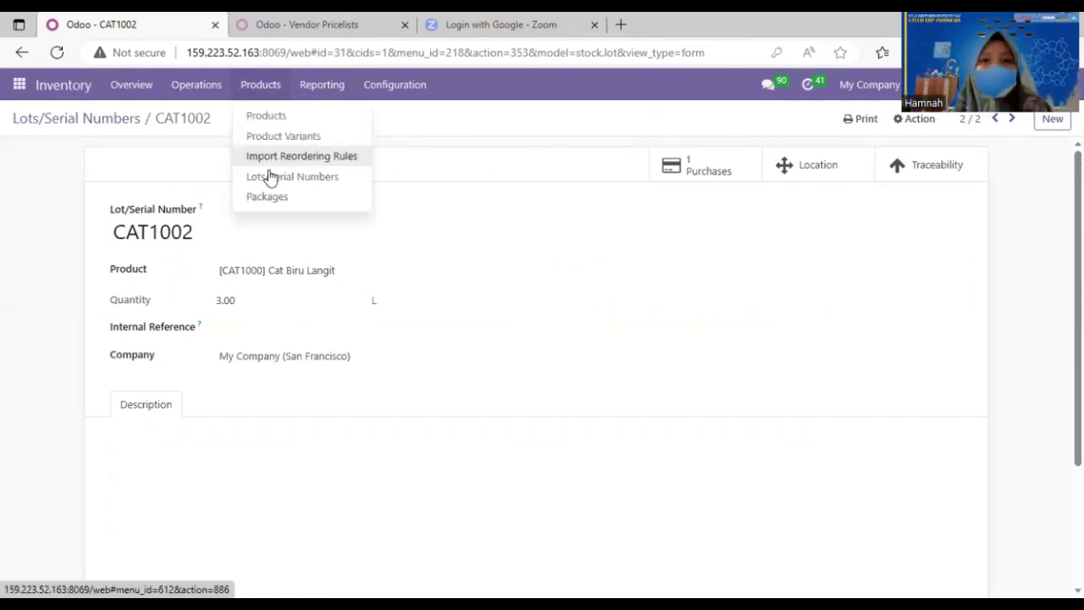
left_click(269, 176)
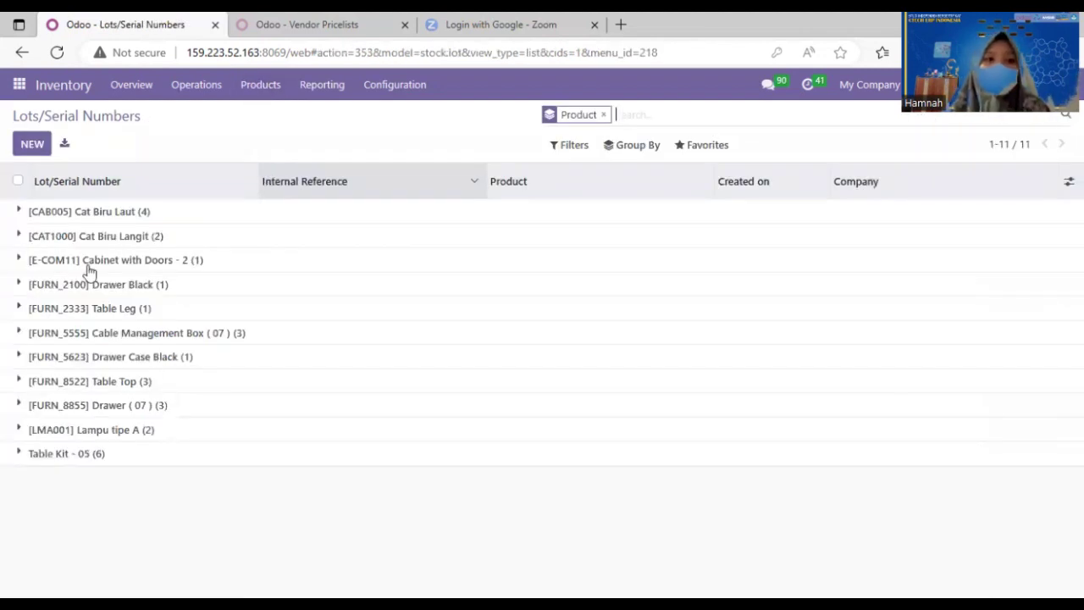
left_click(24, 239)
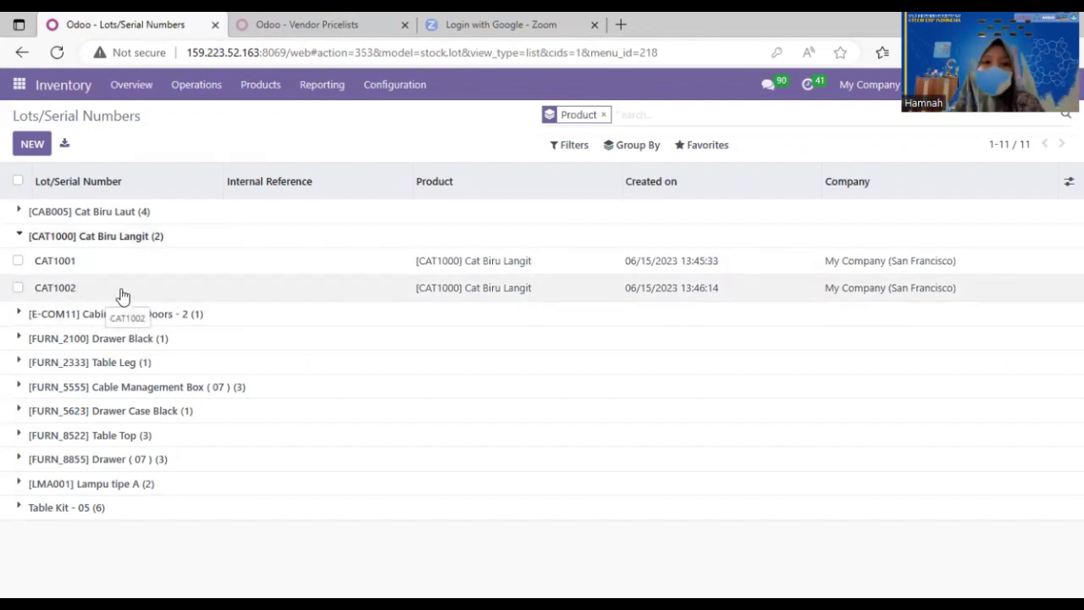
Create a new sales quotation for the customer PT Ambis
left_click(18, 85)
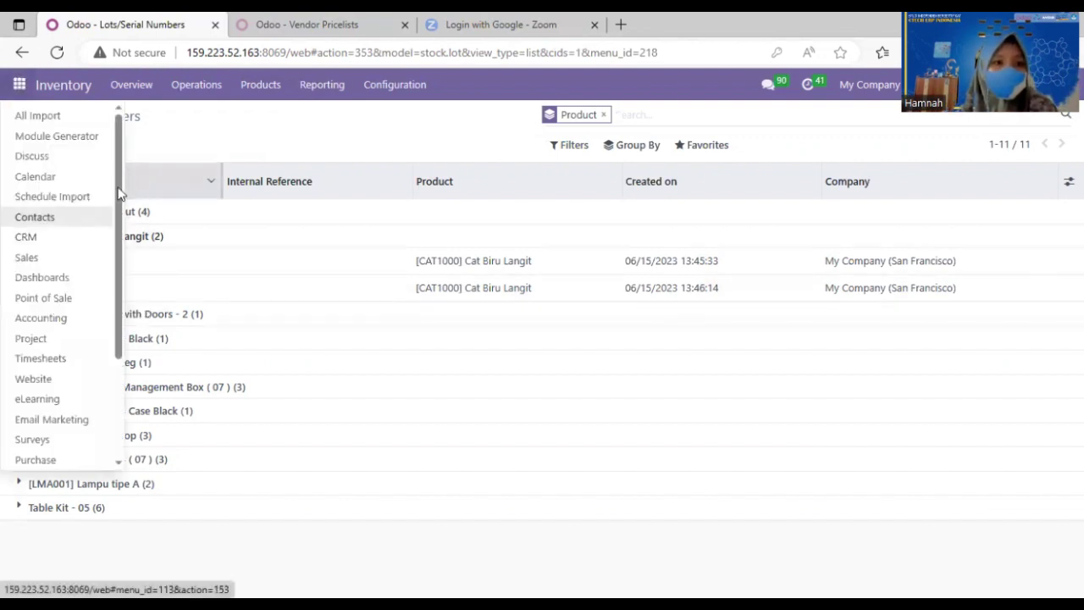
left_click(50, 244)
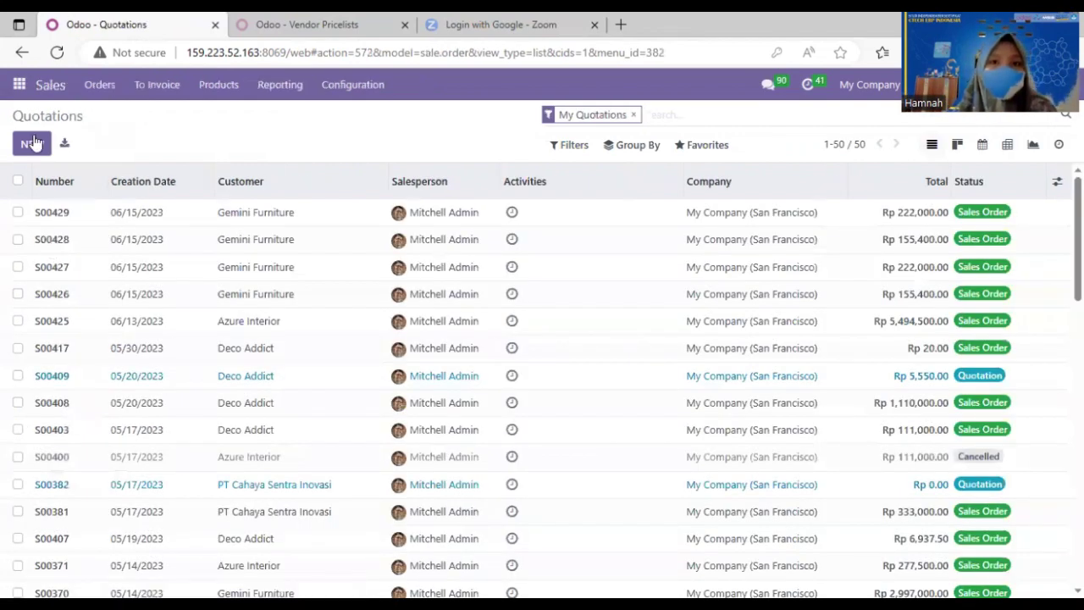
left_click(34, 142)
left_click(300, 285)
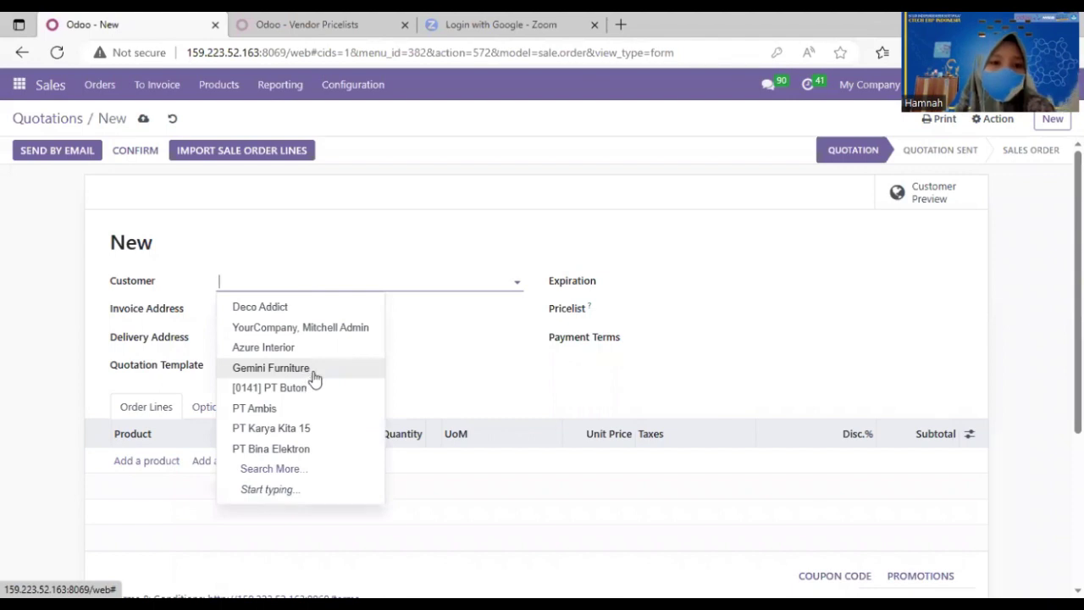
left_click(303, 410)
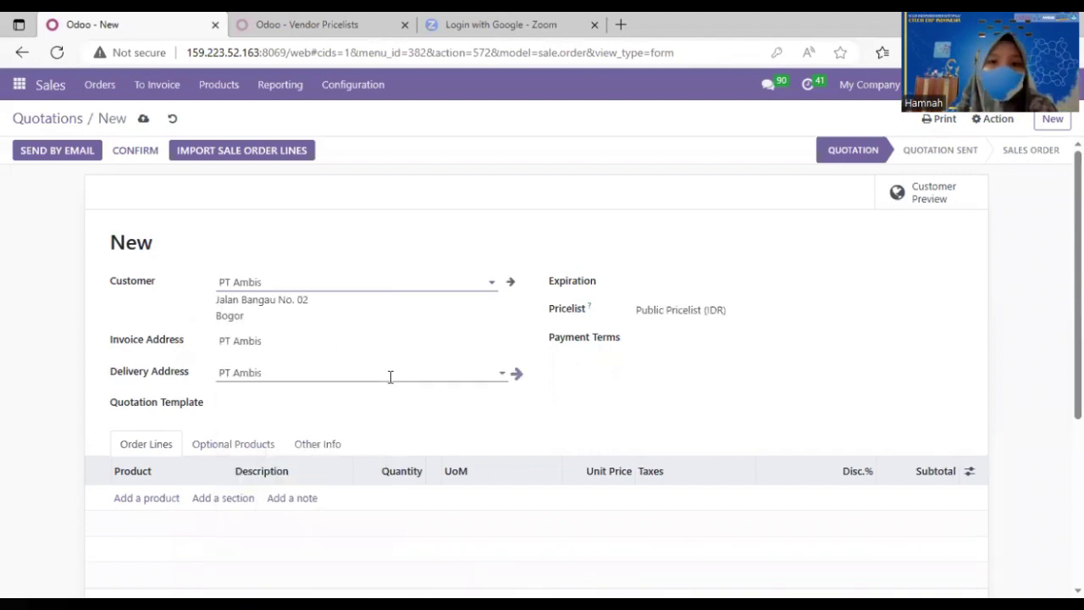
Set the quotation's expiration date to 06/17/2023 and leave the payment terms empty
left_click(709, 292)
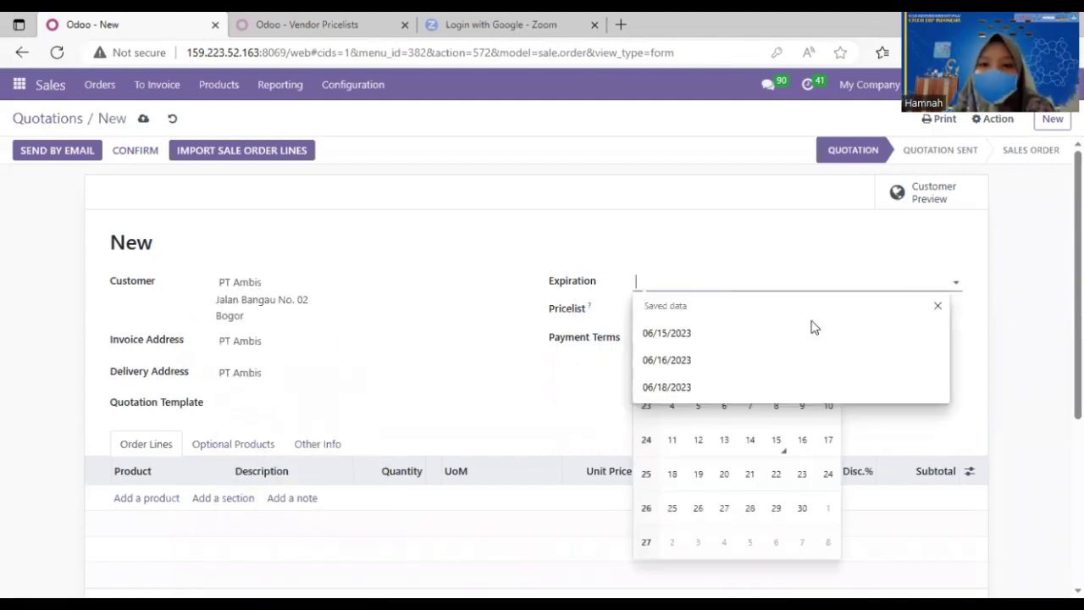
left_click(760, 286)
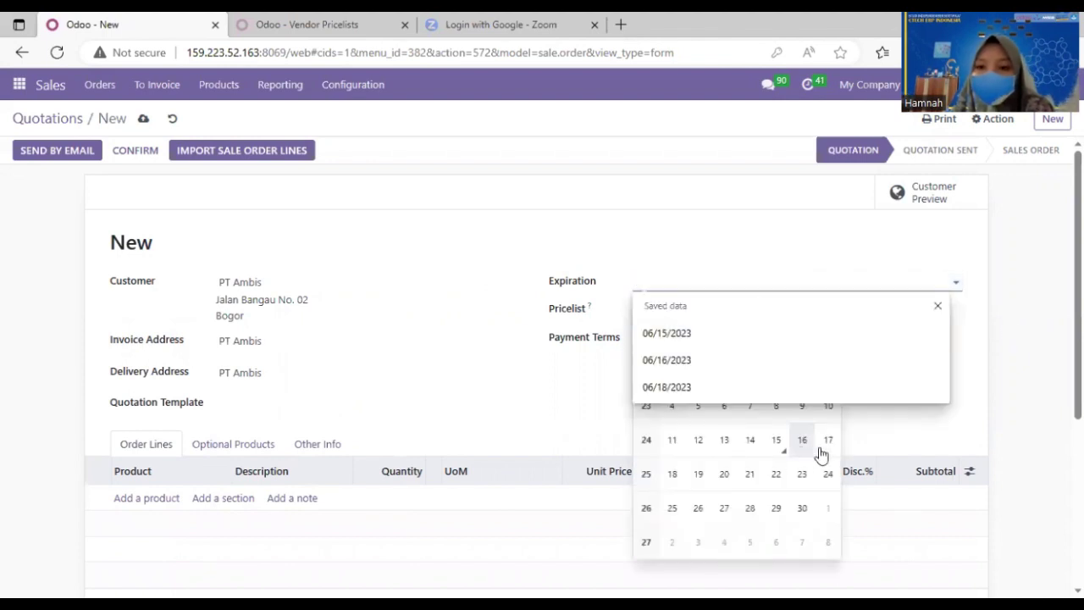
left_click(822, 447)
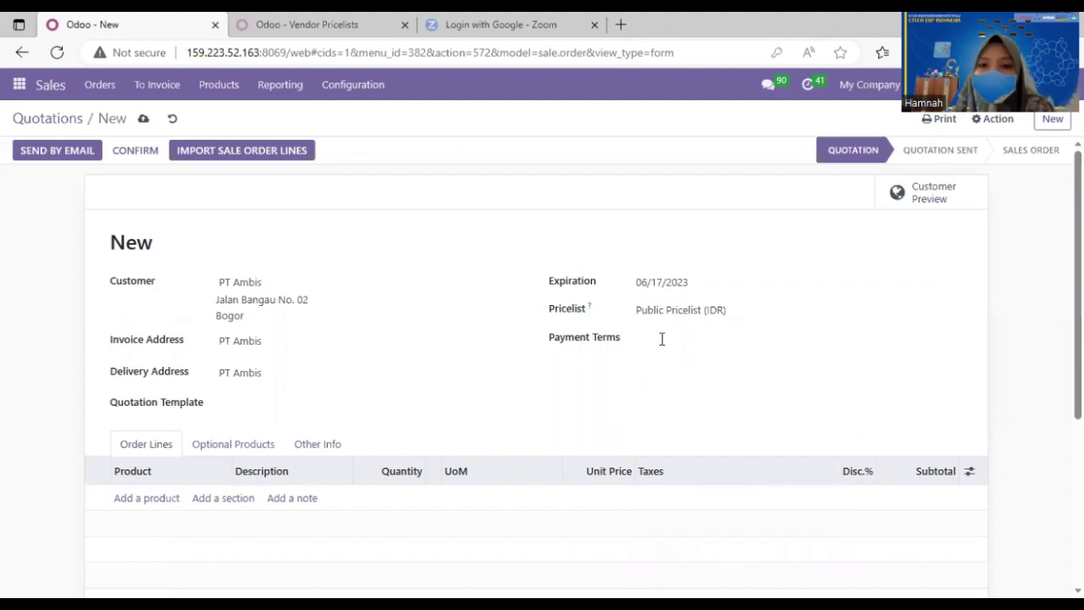
left_click(663, 338)
left_click(1047, 296)
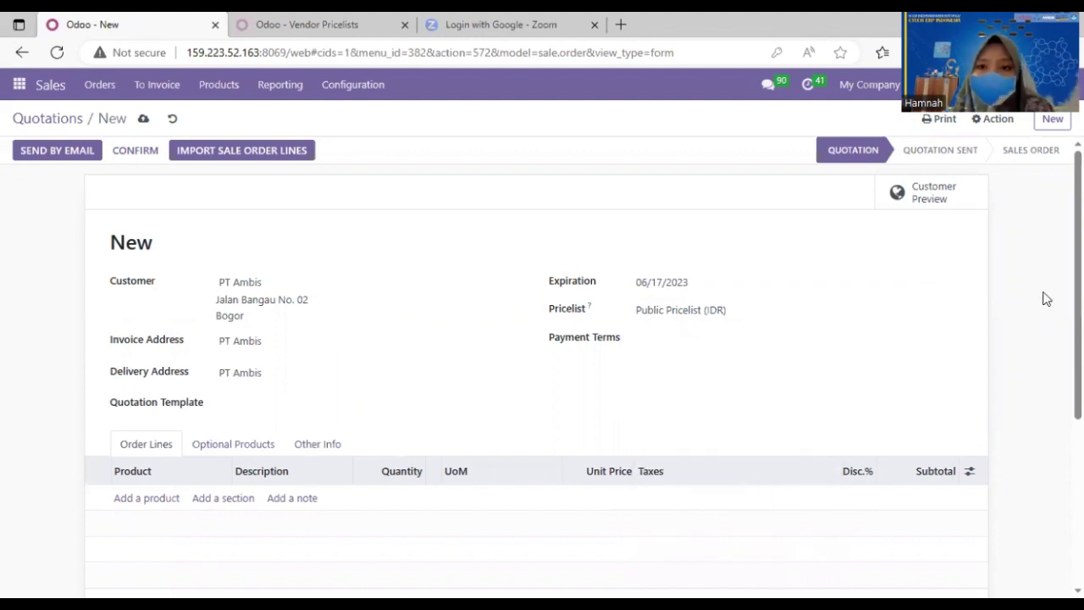
Add the product [CAT1000] Cat Biru Langit to the quotation's order lines
left_click(136, 499)
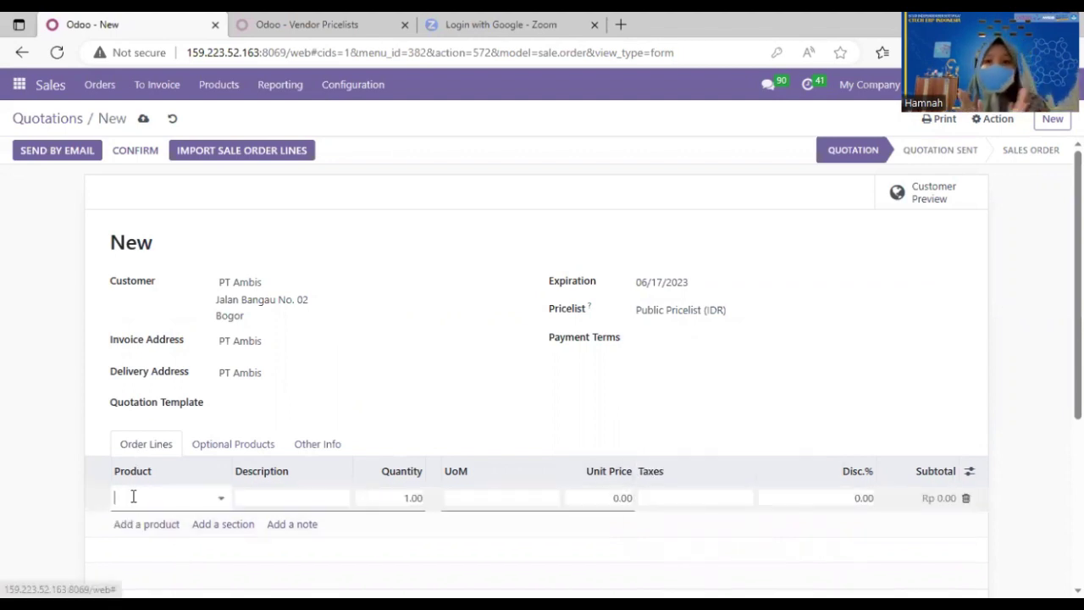
left_click(208, 498)
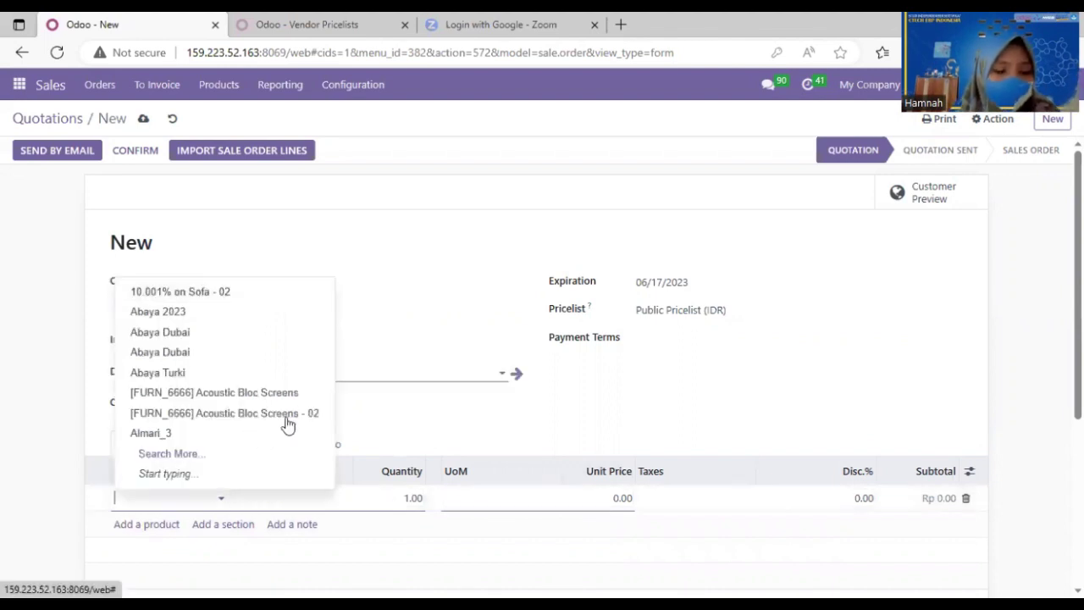
type("CAT")
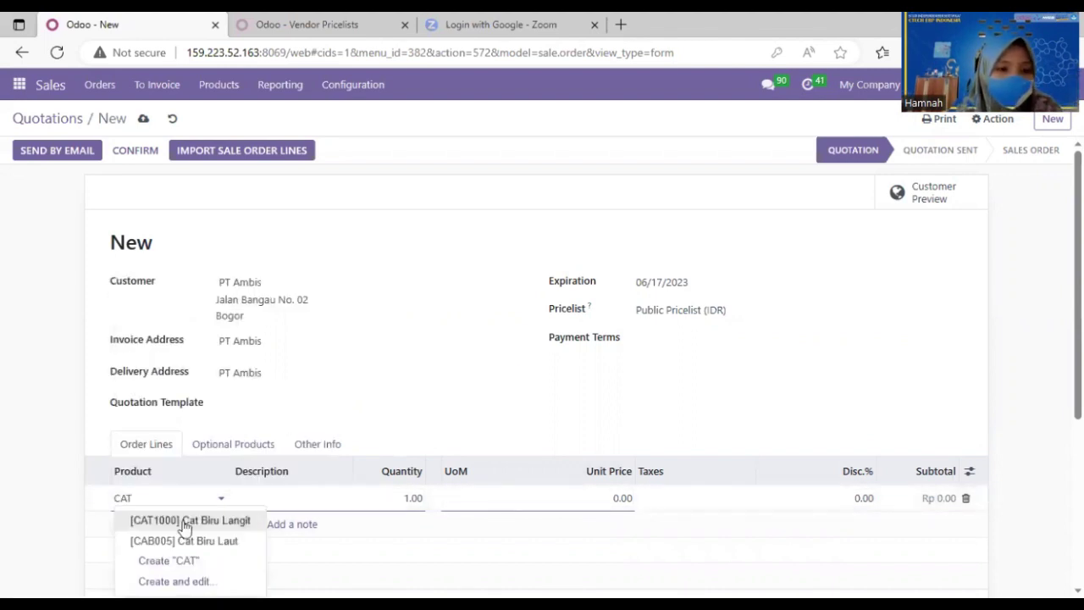
key("Return")
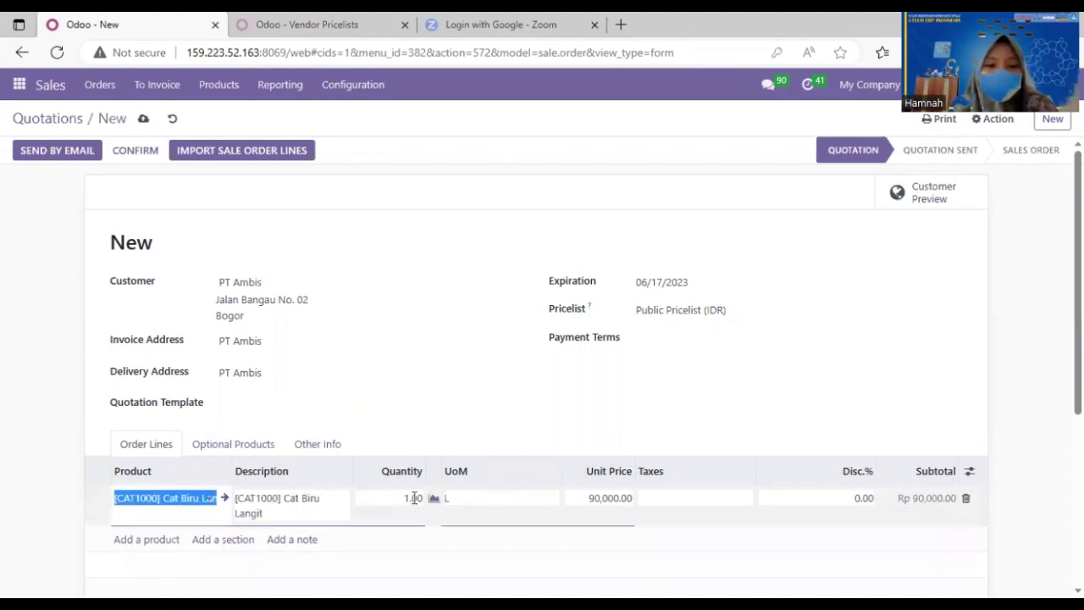
Set the Cat Biru Langit quantity on the sales quotation to 2
left_click(413, 498)
left_click(419, 498)
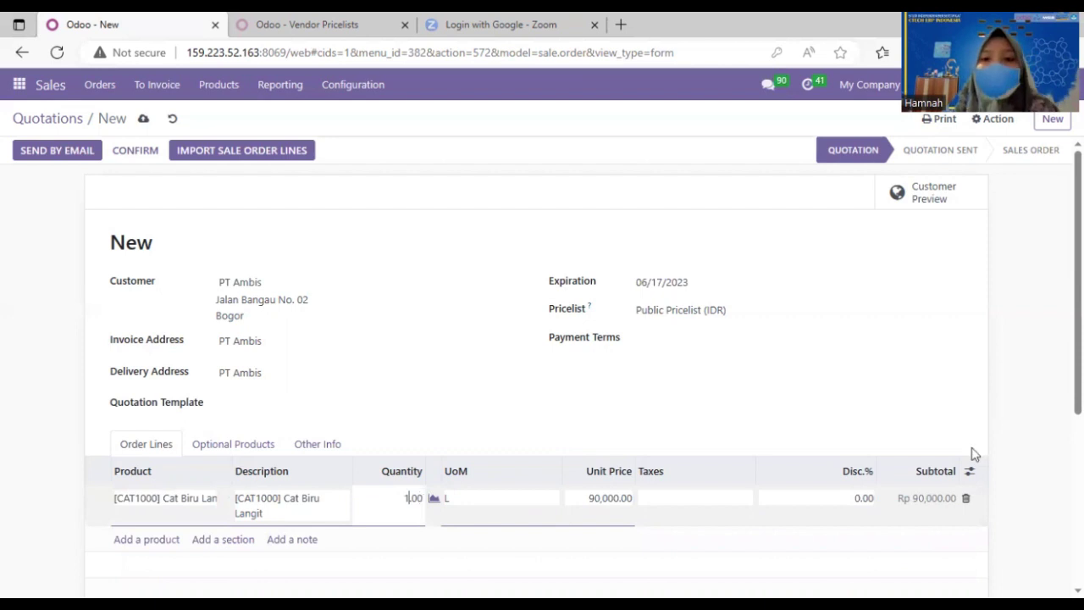
key("BackSpace")
type("2")
scroll(974, 455, "down", 1)
scroll(584, 367, "down", 1)
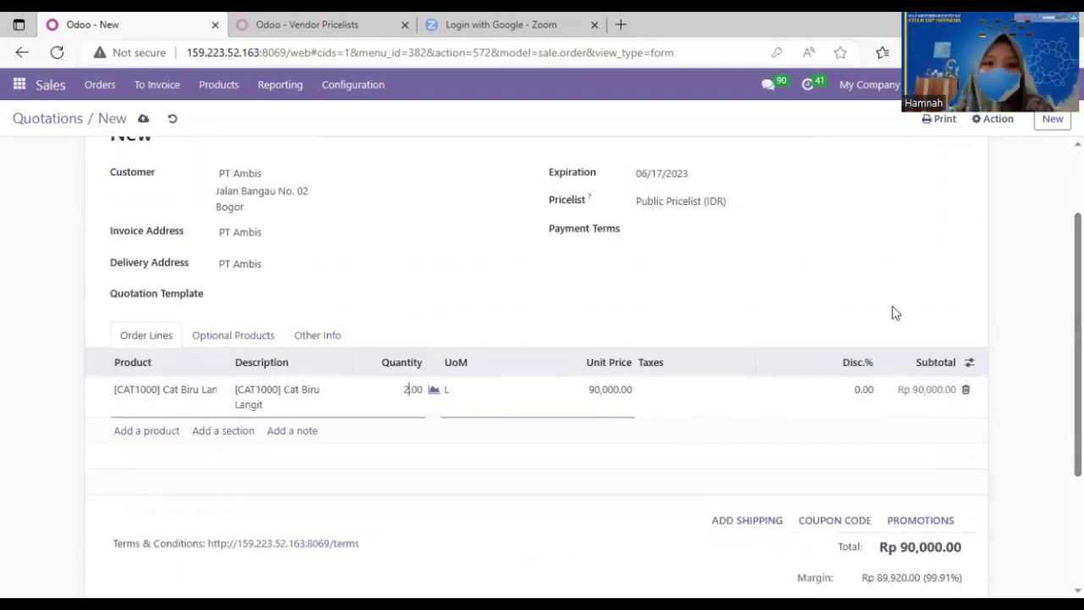
left_click(624, 421)
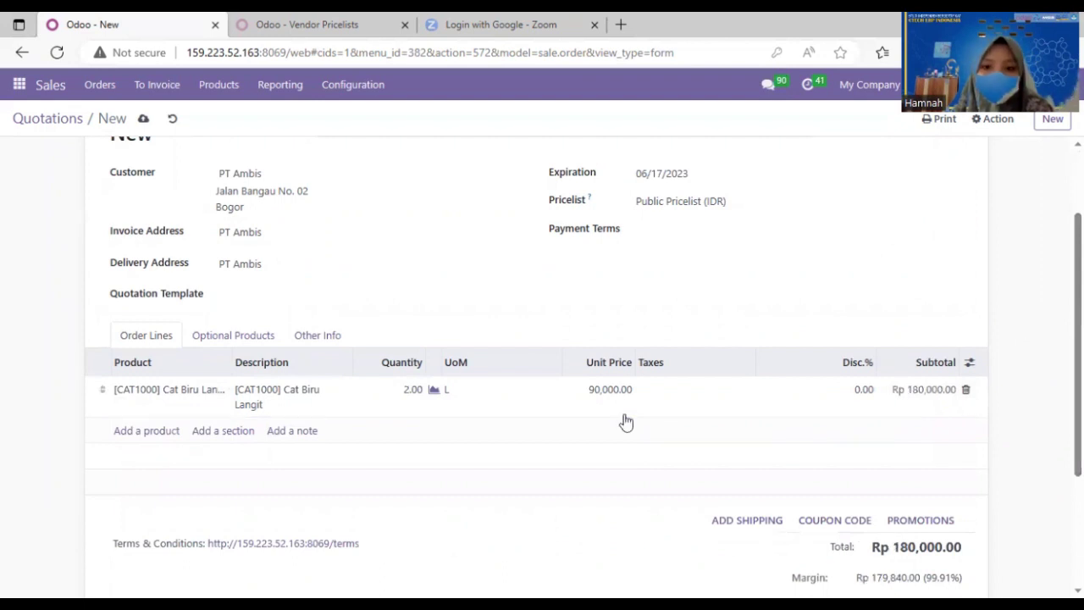
Confirm the PT Ambis quotation as a sales order and open its delivery order
scroll(542, 364, "down", 1)
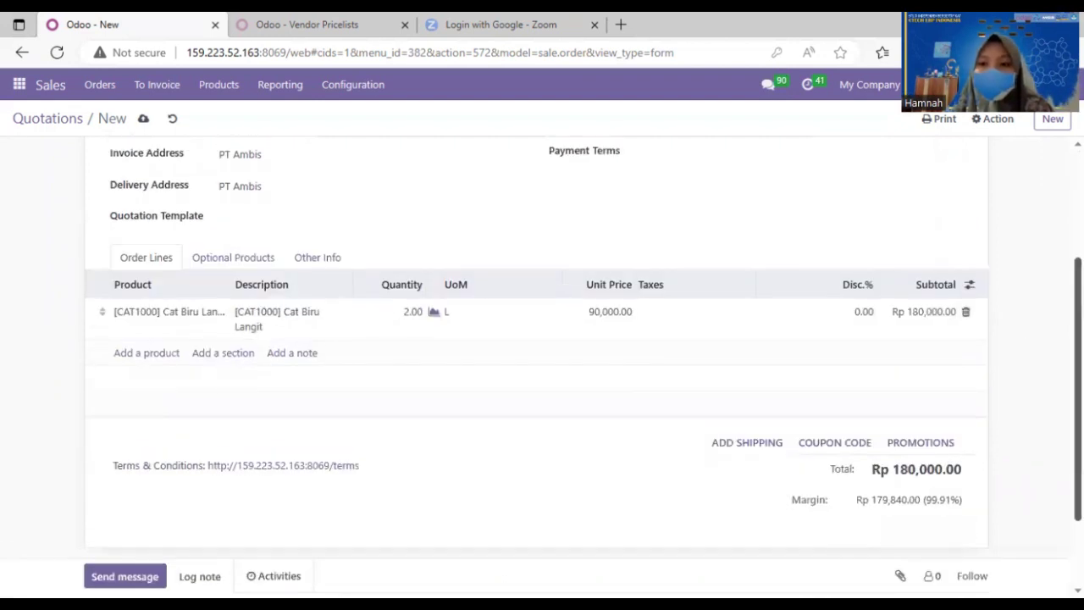
scroll(542, 365, "up", 3)
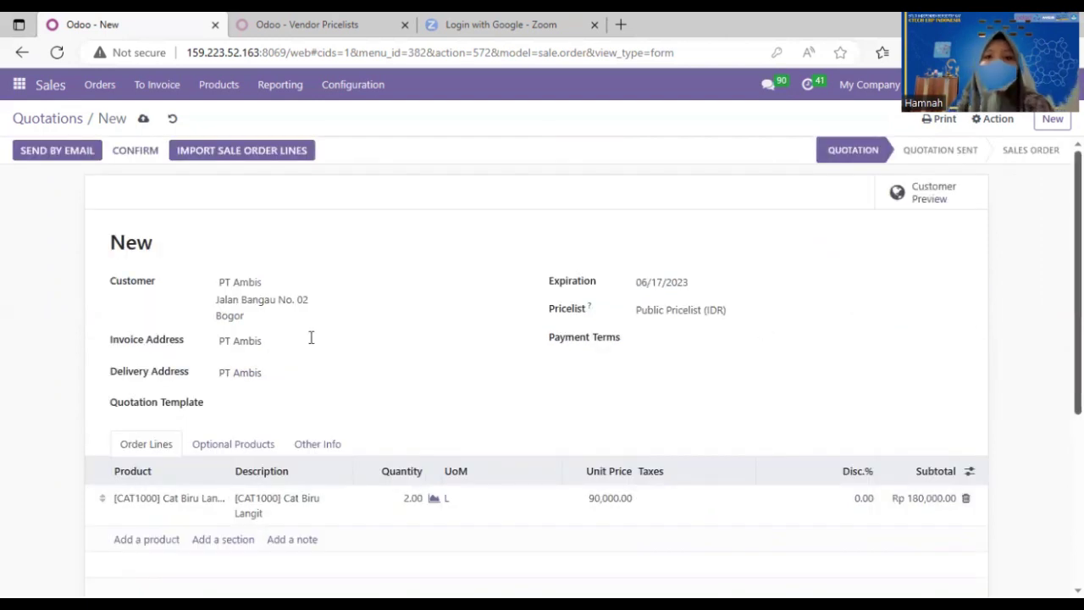
left_click(133, 152)
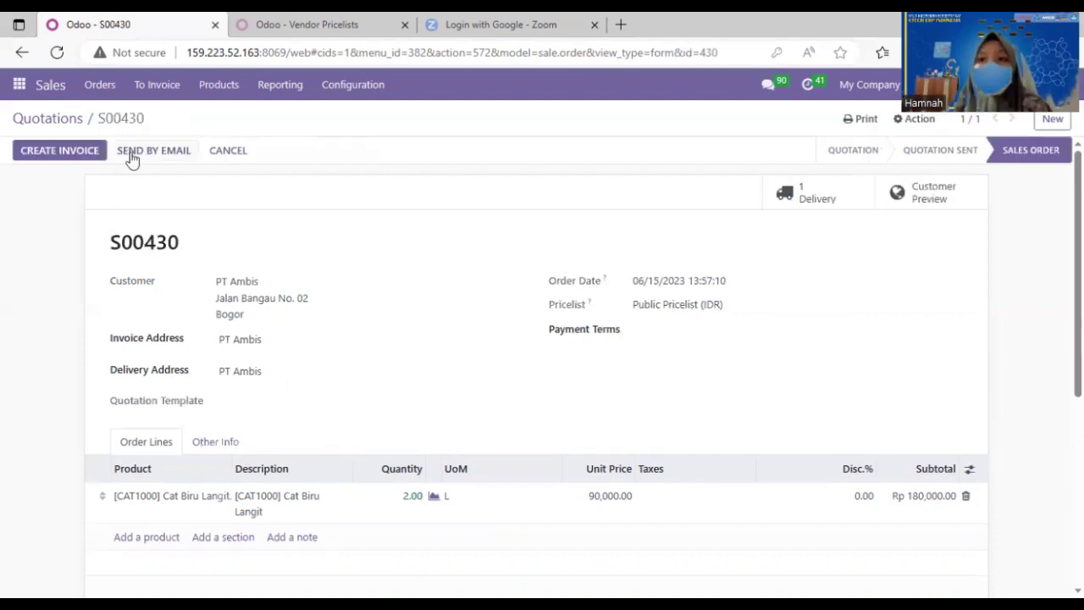
left_click(795, 202)
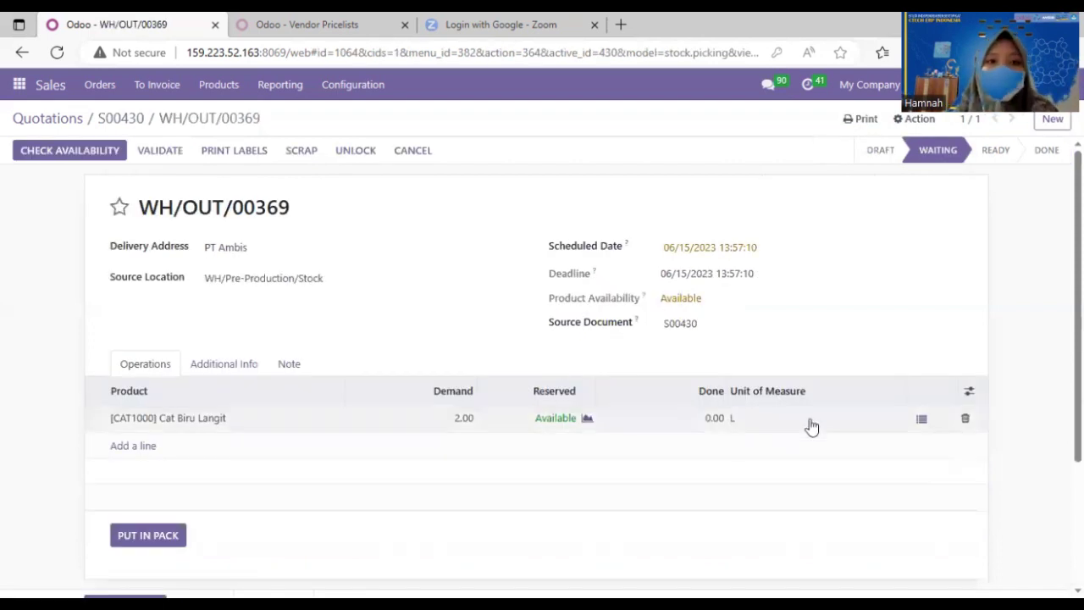
Add a detailed operation line for Cat Biru Langit with lot CAT1002 and a done quantity of 2
left_click(922, 421)
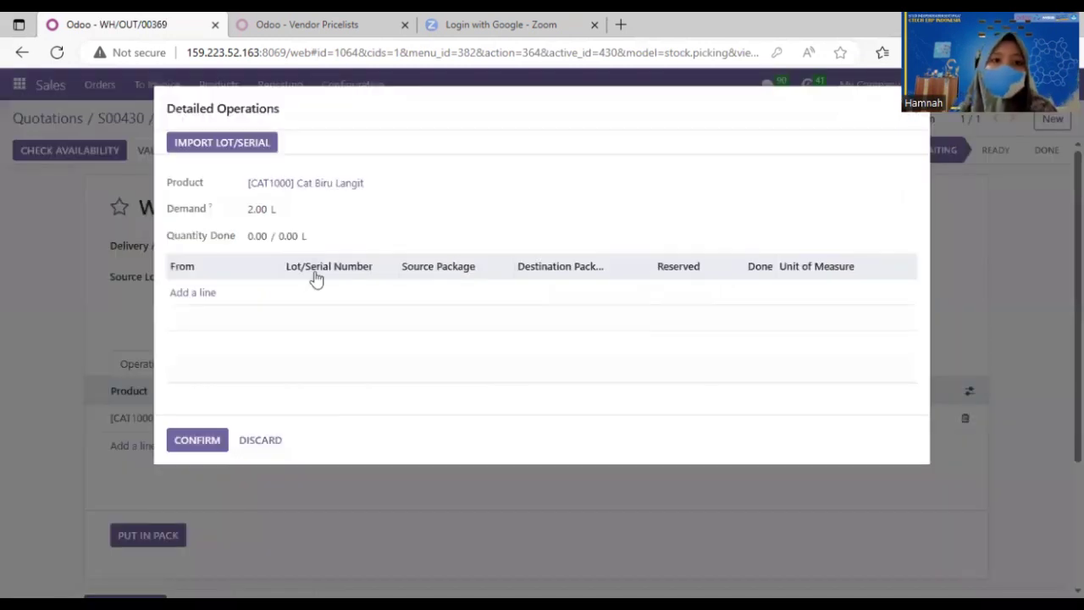
left_click(186, 296)
left_click(369, 293)
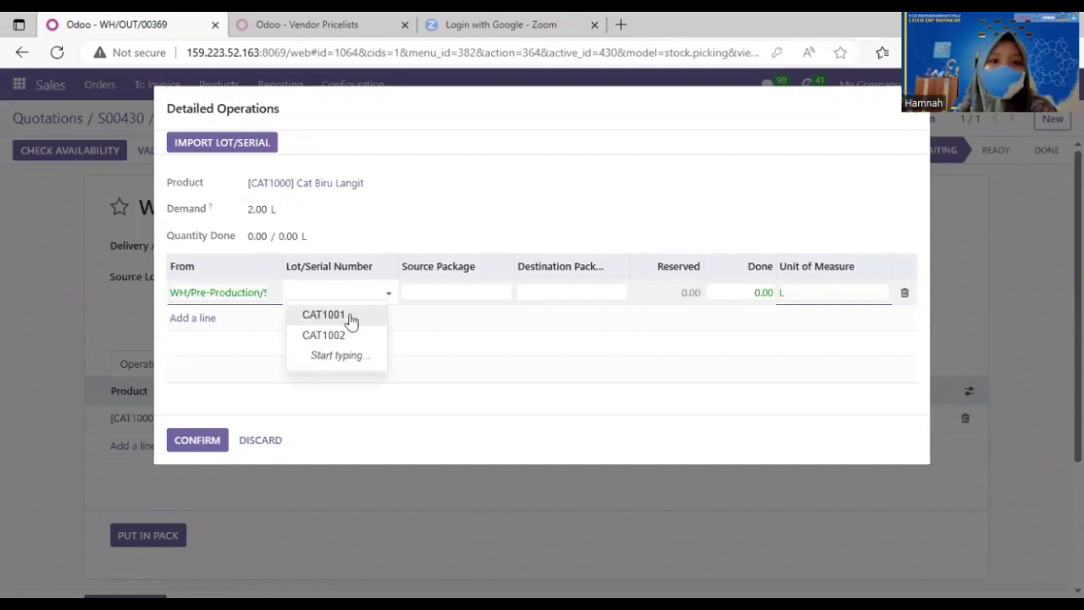
left_click(325, 336)
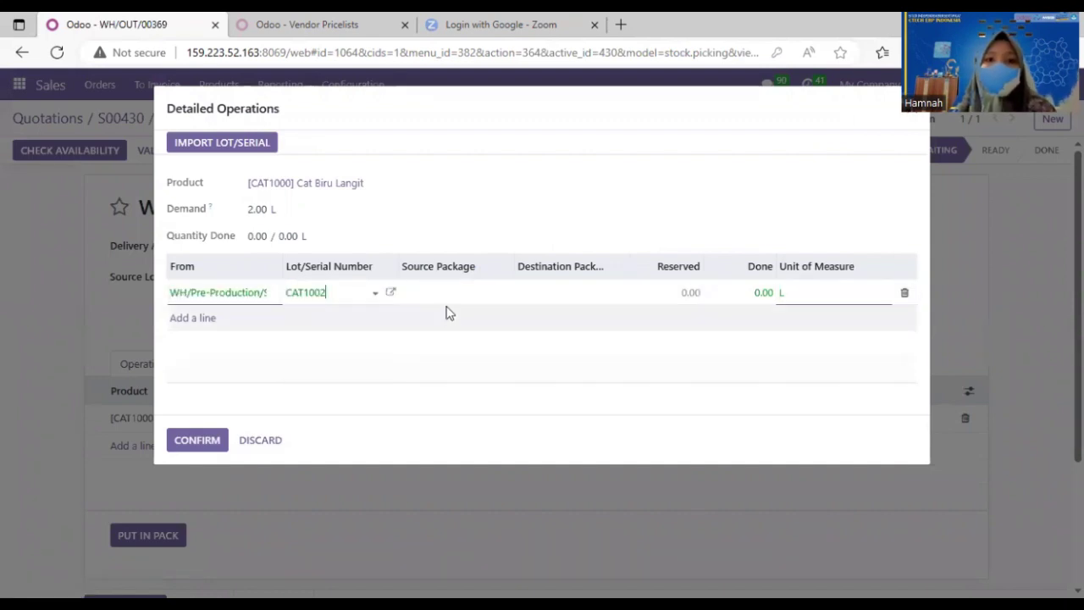
left_click(765, 294)
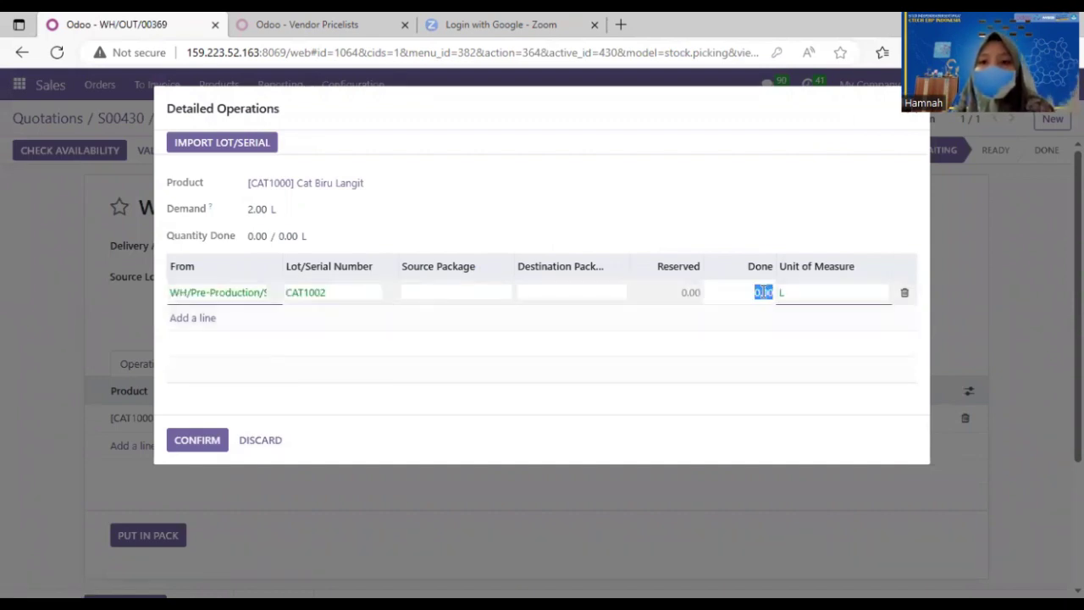
left_click(768, 292)
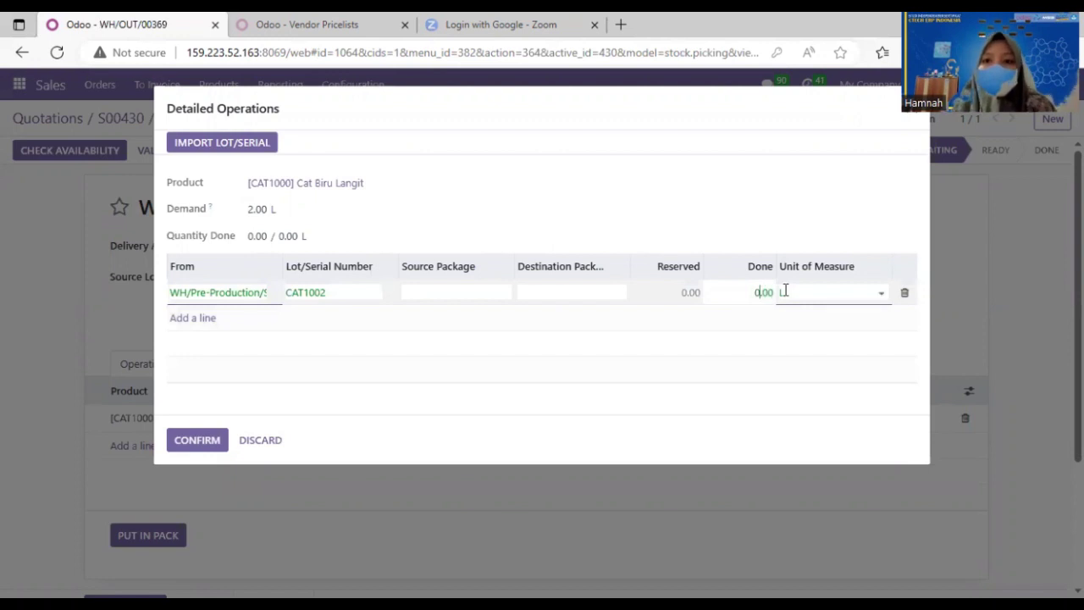
key("BackSpace")
type("2")
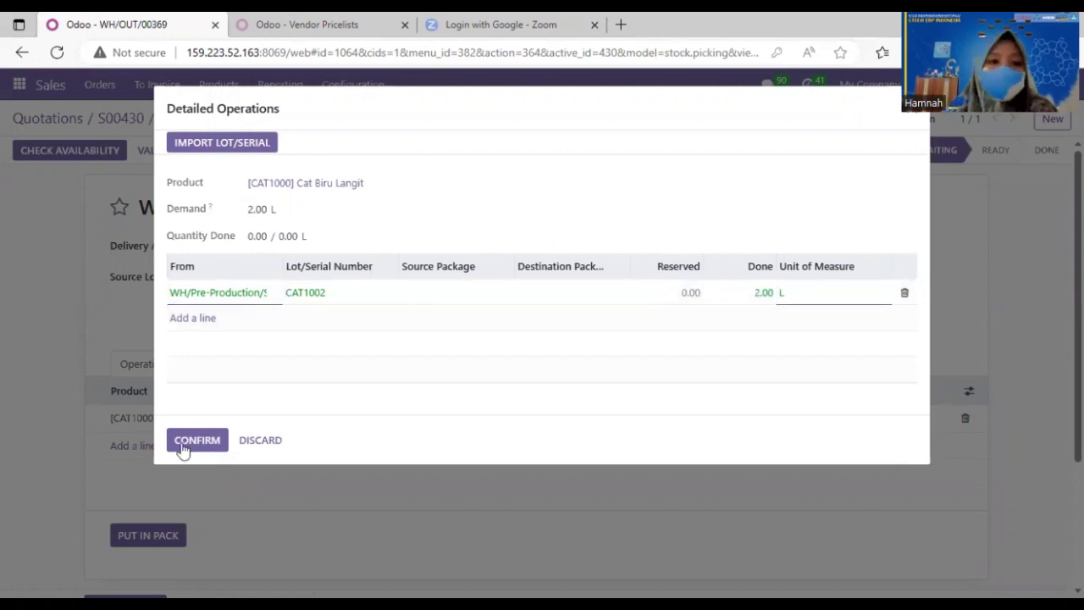
left_click(182, 444)
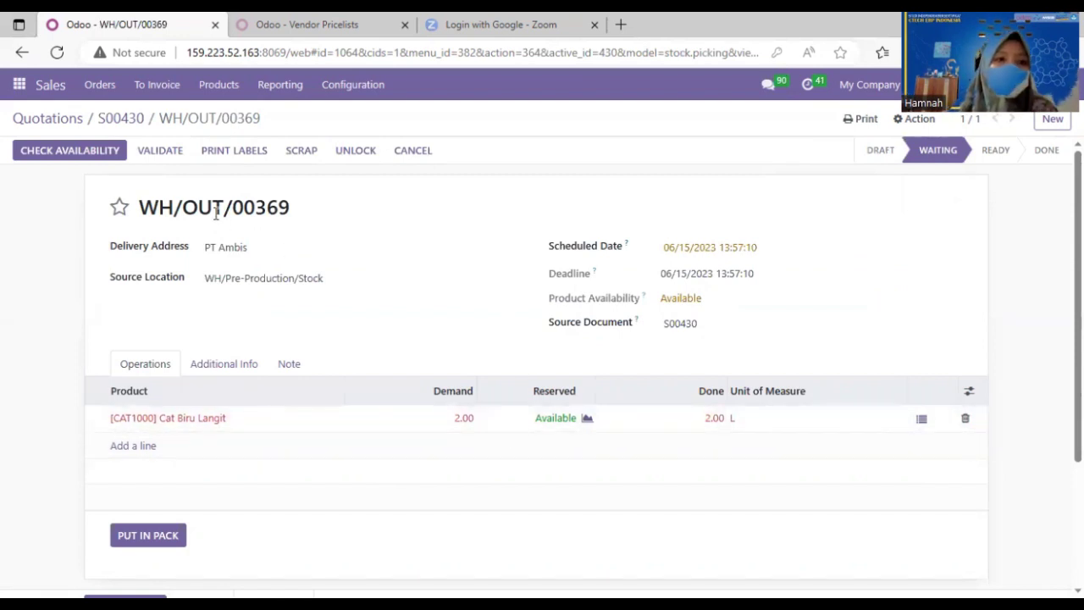
Validate the delivery order and expand its line in the traceability report to trace the source receipt
left_click(160, 153)
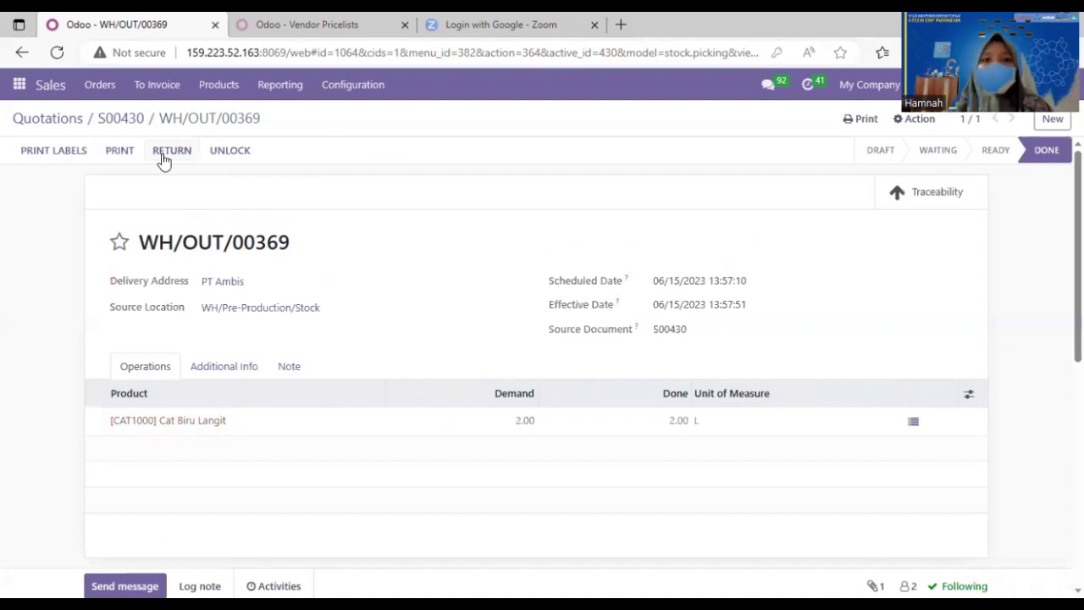
left_click(932, 196)
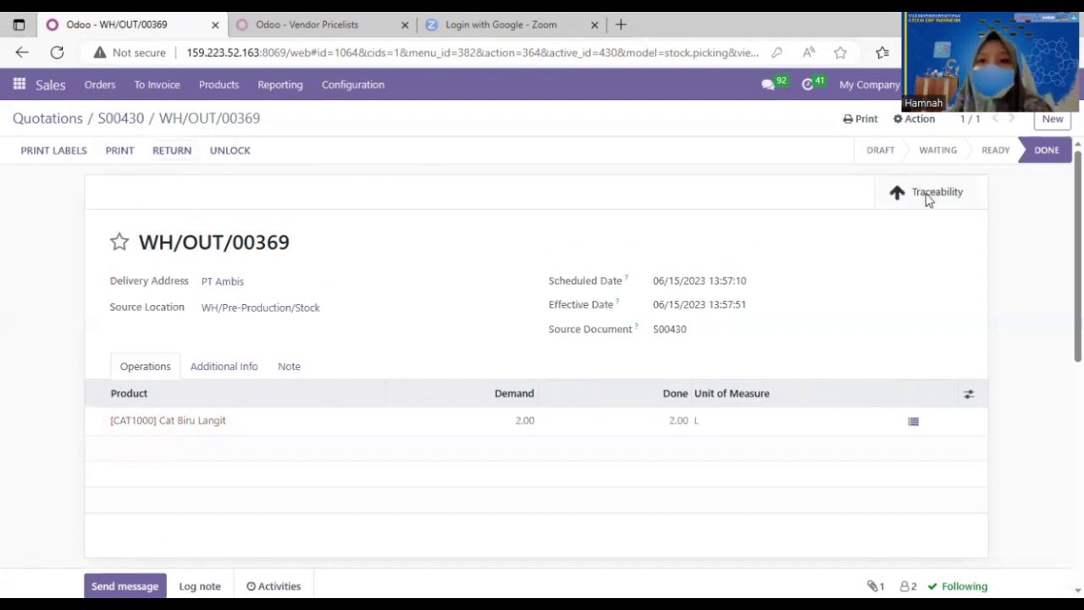
left_click(24, 292)
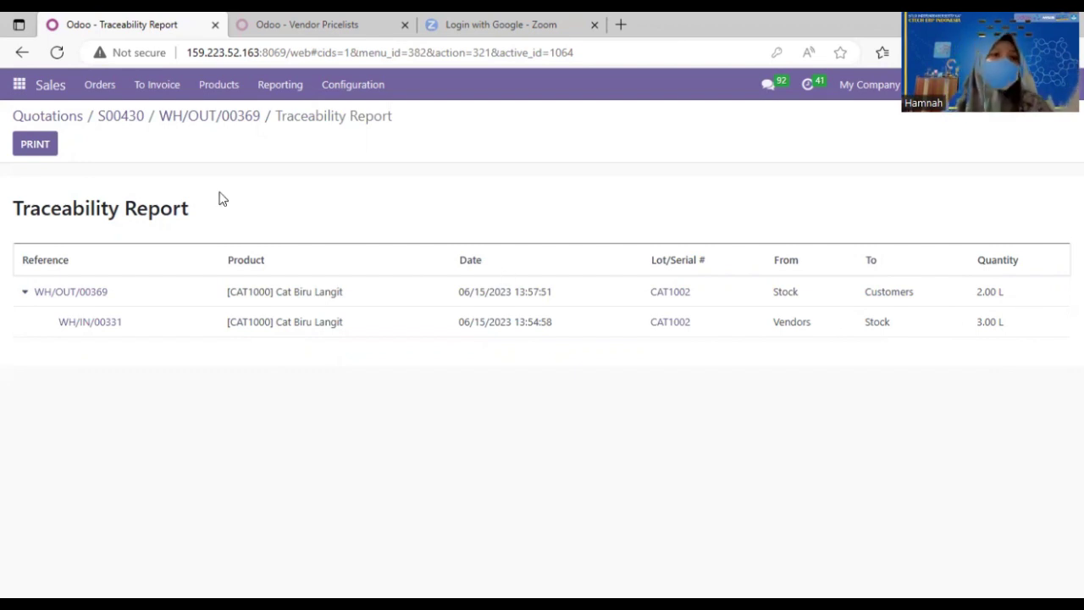
Switch to Inventory, find Cat Biru Langit by searching products for CAT, and view its moves history
left_click(24, 92)
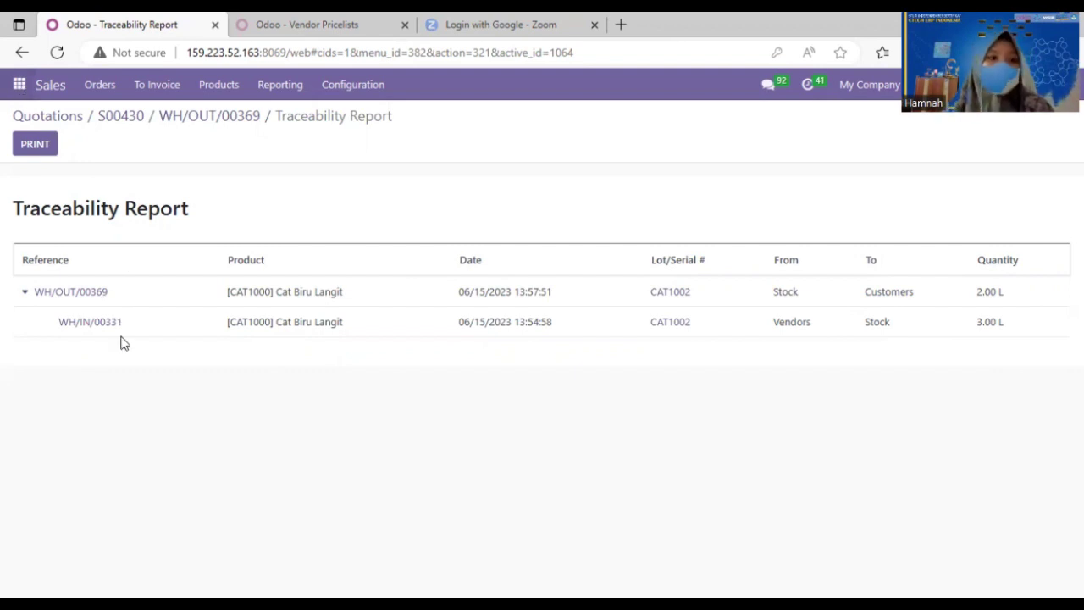
left_click(67, 361)
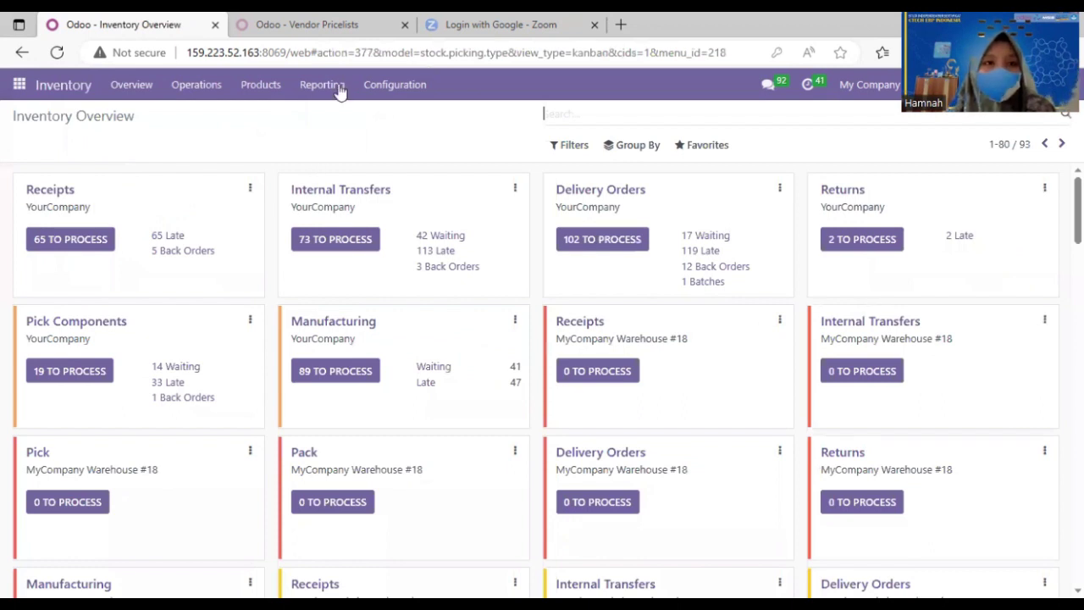
left_click(260, 84)
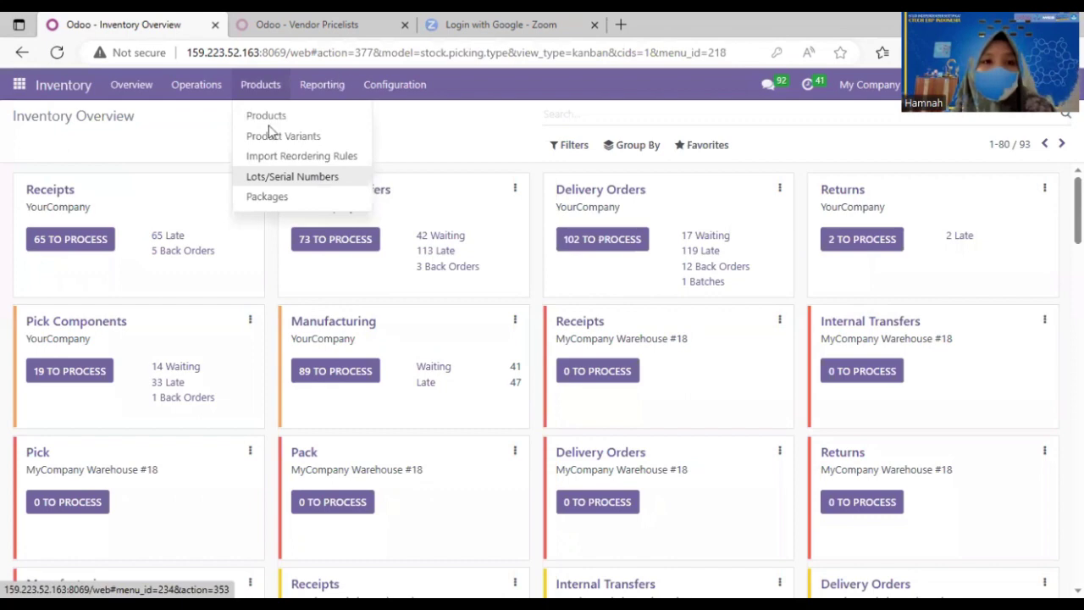
left_click(321, 158)
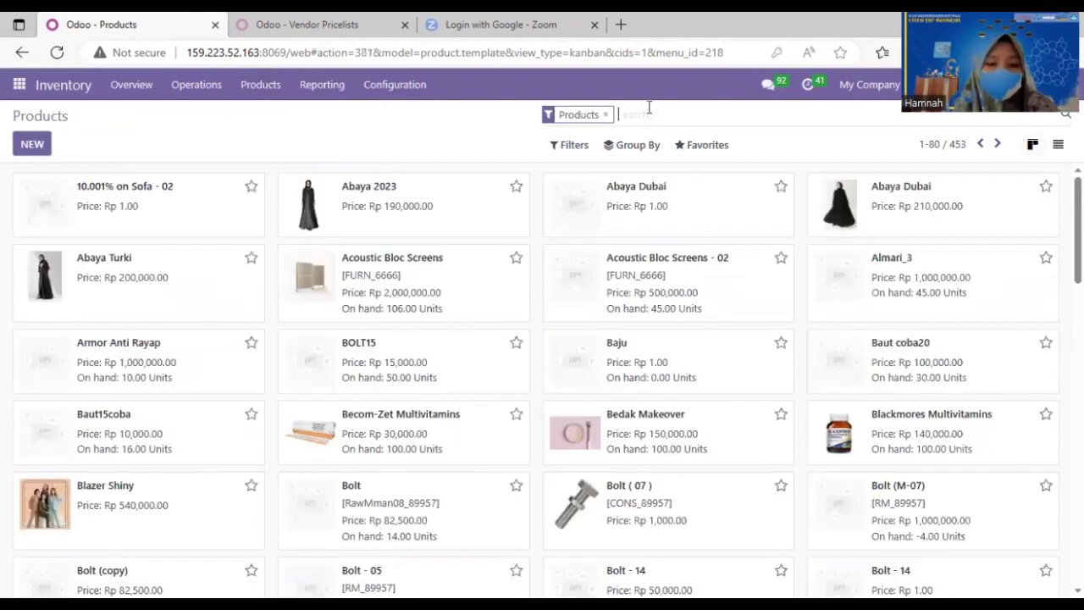
type("CAT")
key("Return")
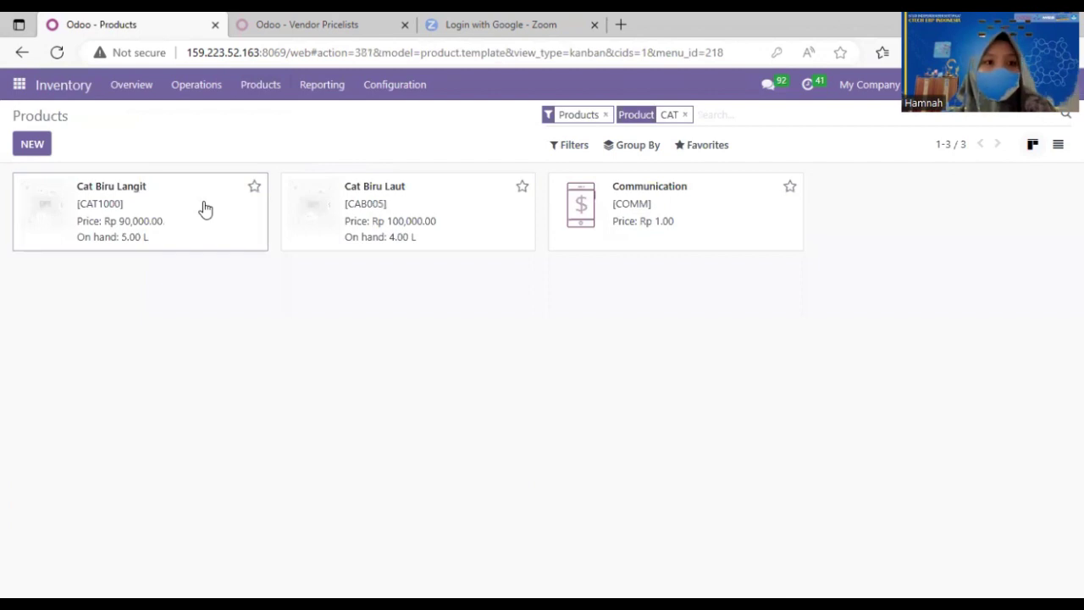
left_click(216, 239)
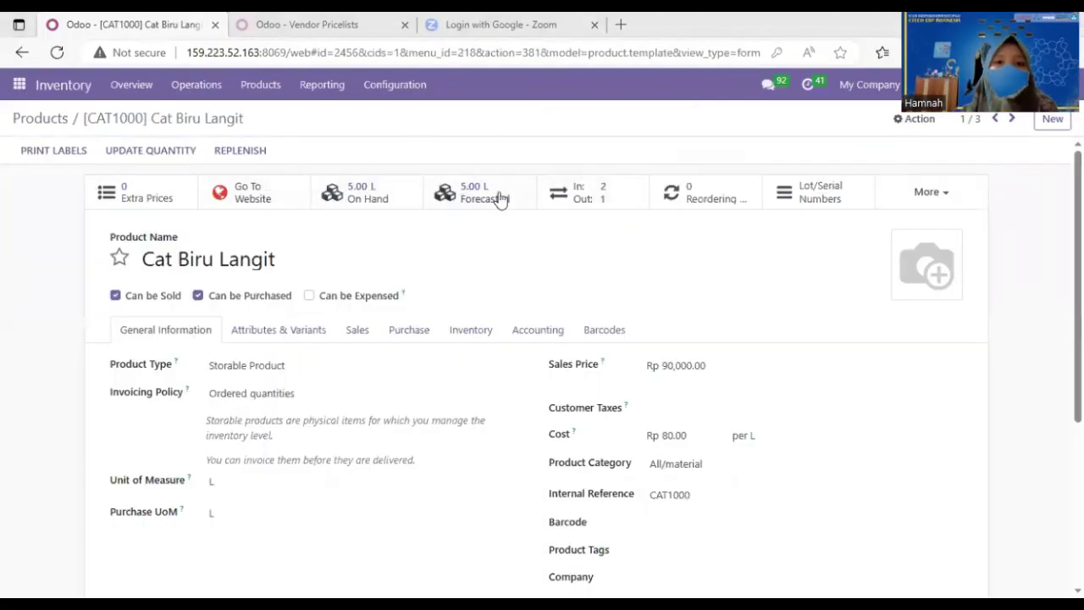
left_click(578, 204)
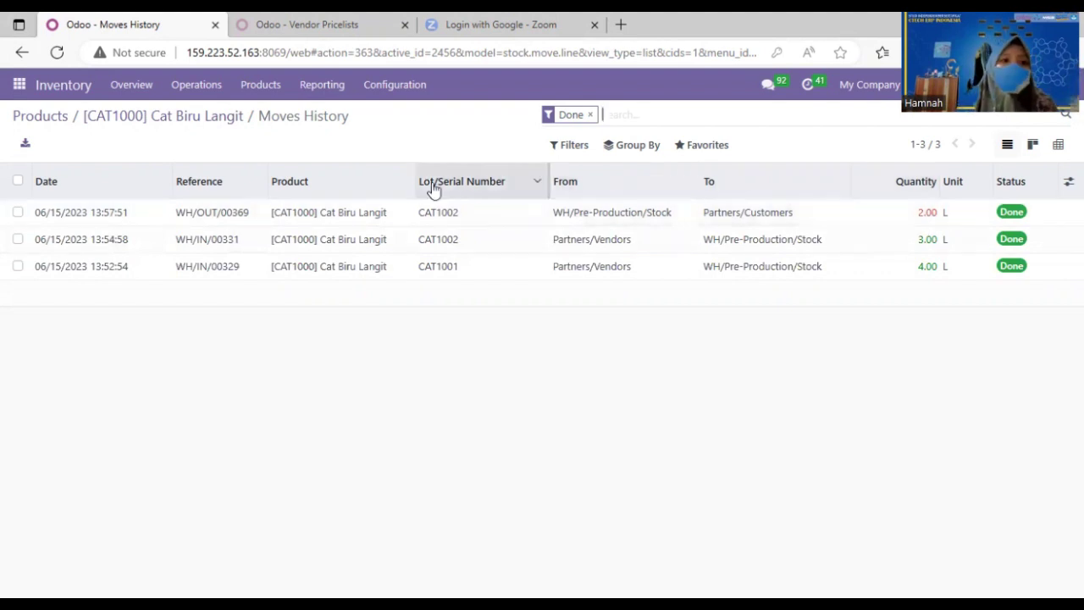
Search the stock report for CAT to check the paint products' stock levels
left_click(328, 87)
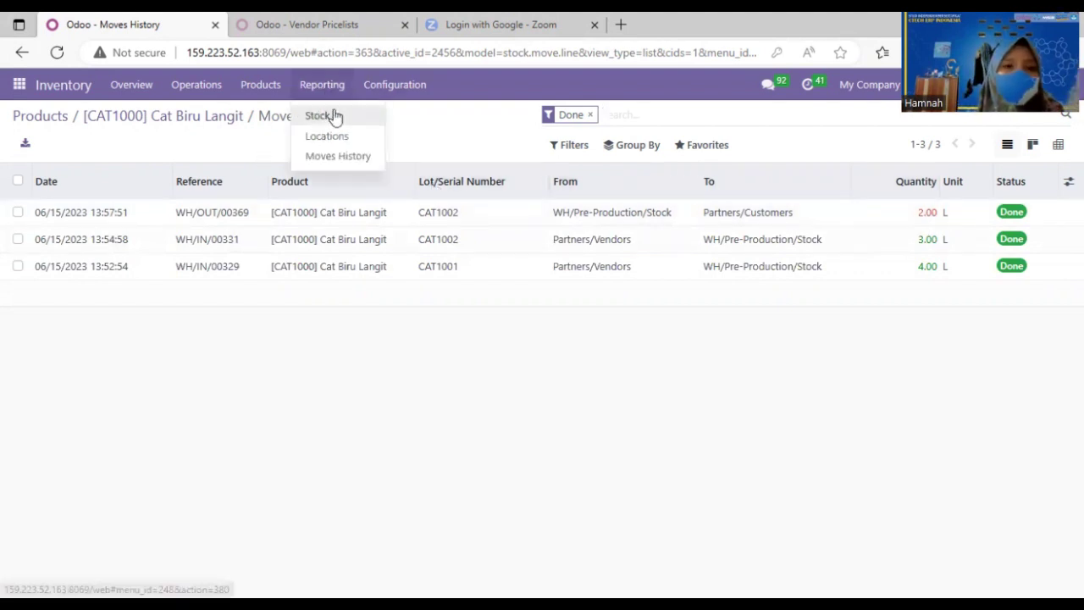
left_click(364, 121)
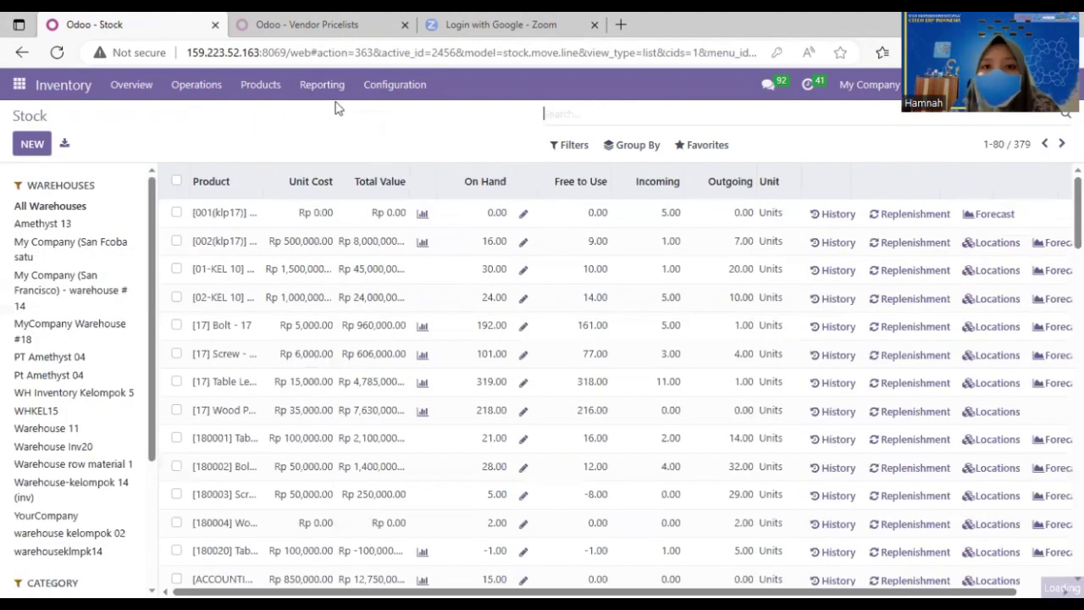
type("CAT")
key("Return")
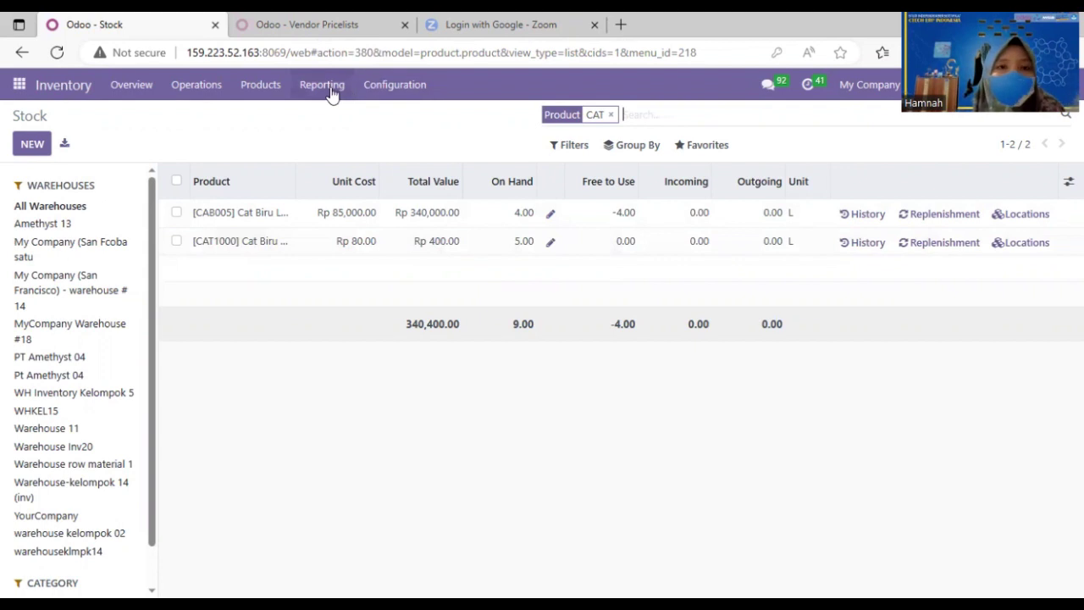
Search the inventory locations report for CAT to check the stock by location and lot
left_click(393, 89)
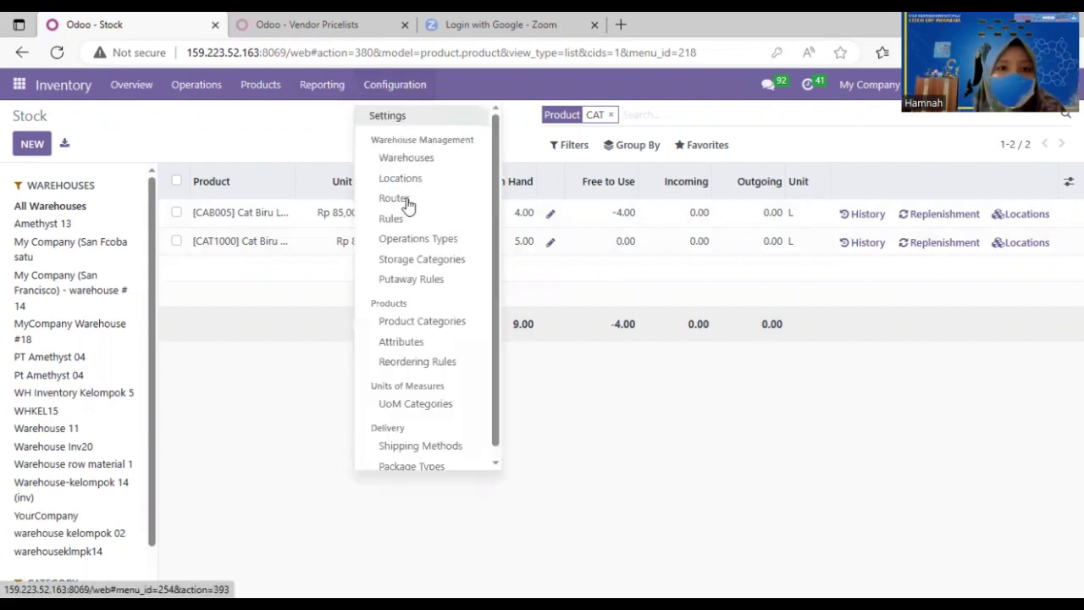
left_click(322, 85)
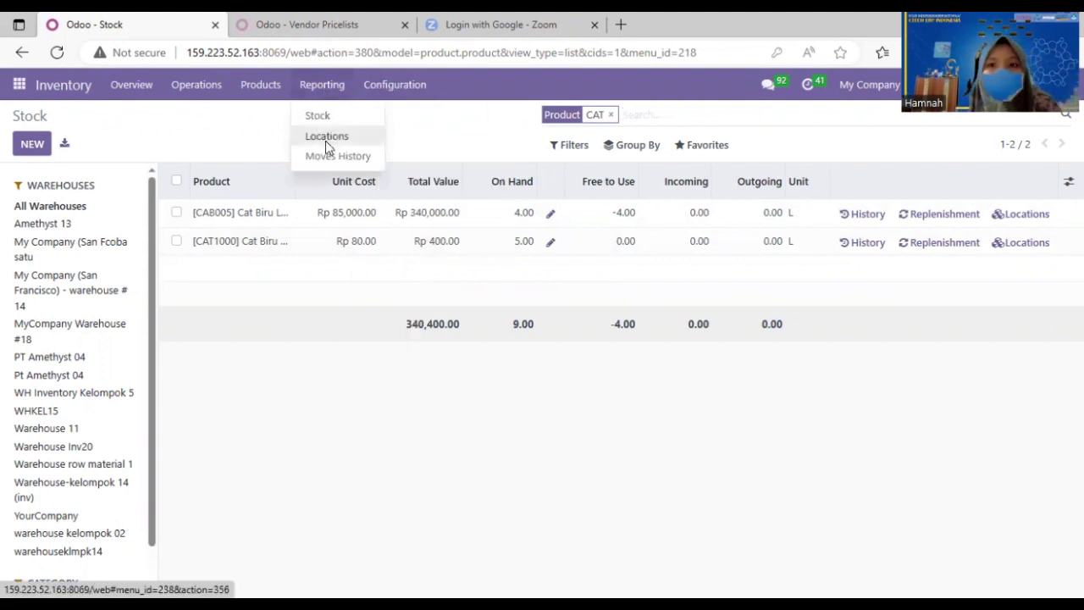
left_click(327, 142)
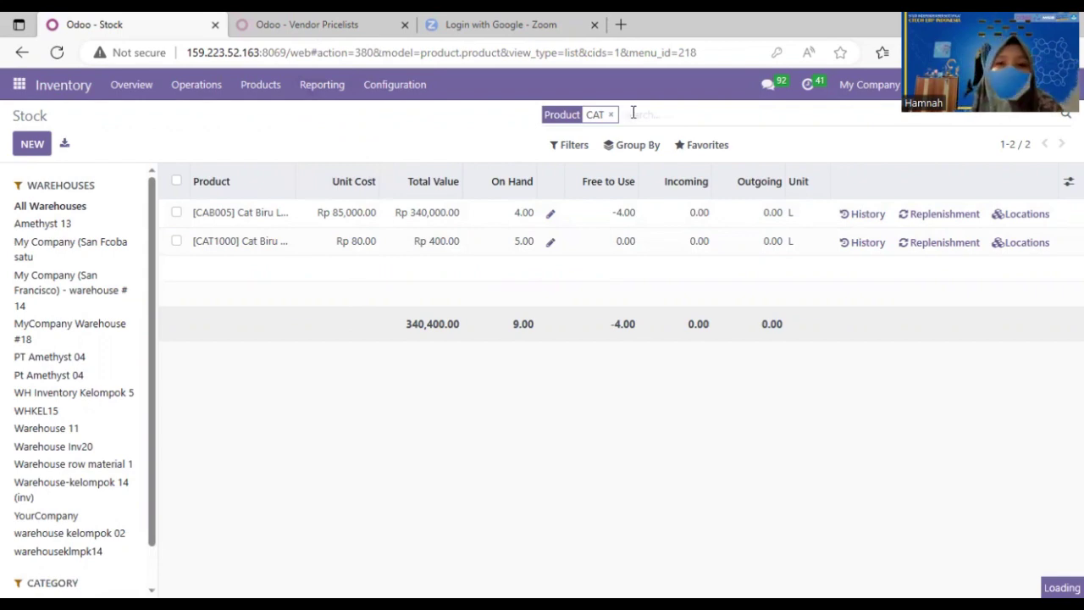
type("CAT")
key("Return")
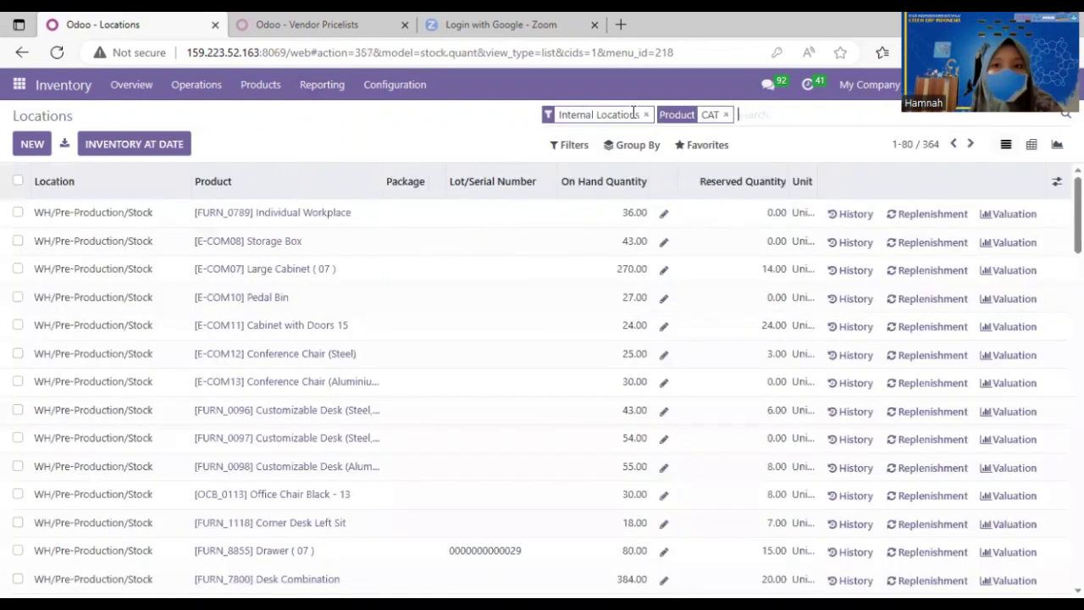